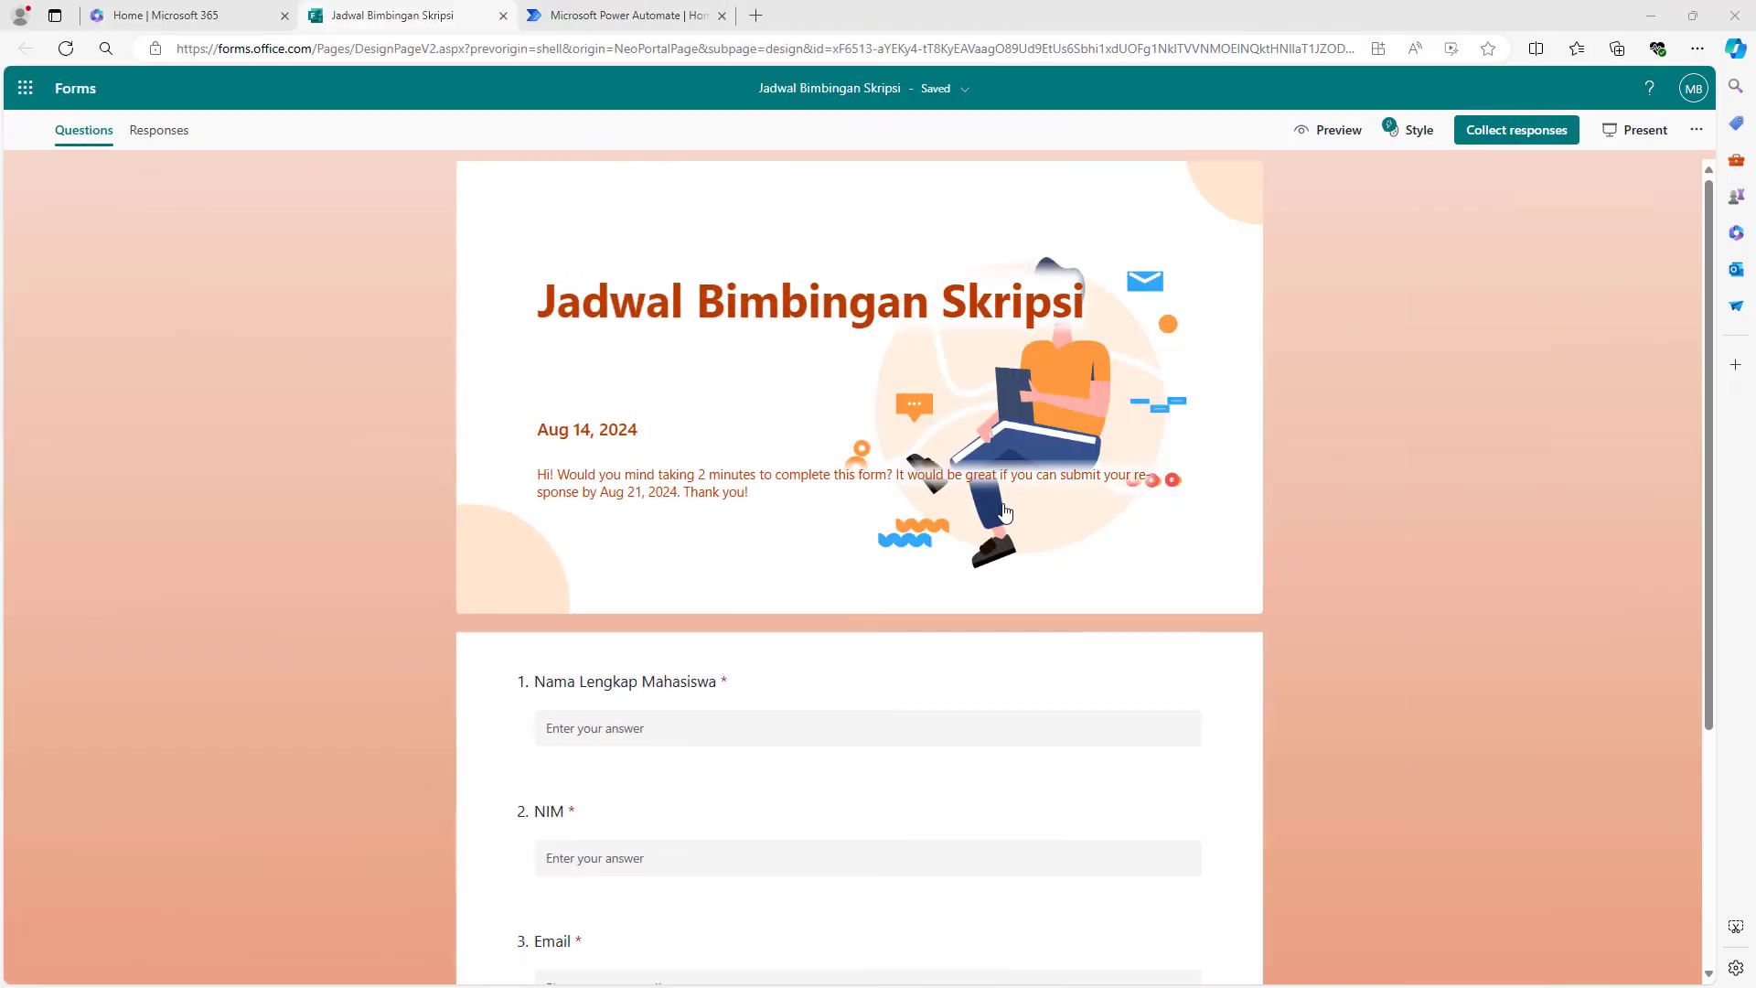
- Preview the form as a respondent and start a test response
{"action": "scroll", "coordinate": [1005, 511], "scroll_direction": "down", "scroll_amount": 3}
{"action": "scroll", "coordinate": [1005, 512], "scroll_direction": "up", "scroll_amount": 3}
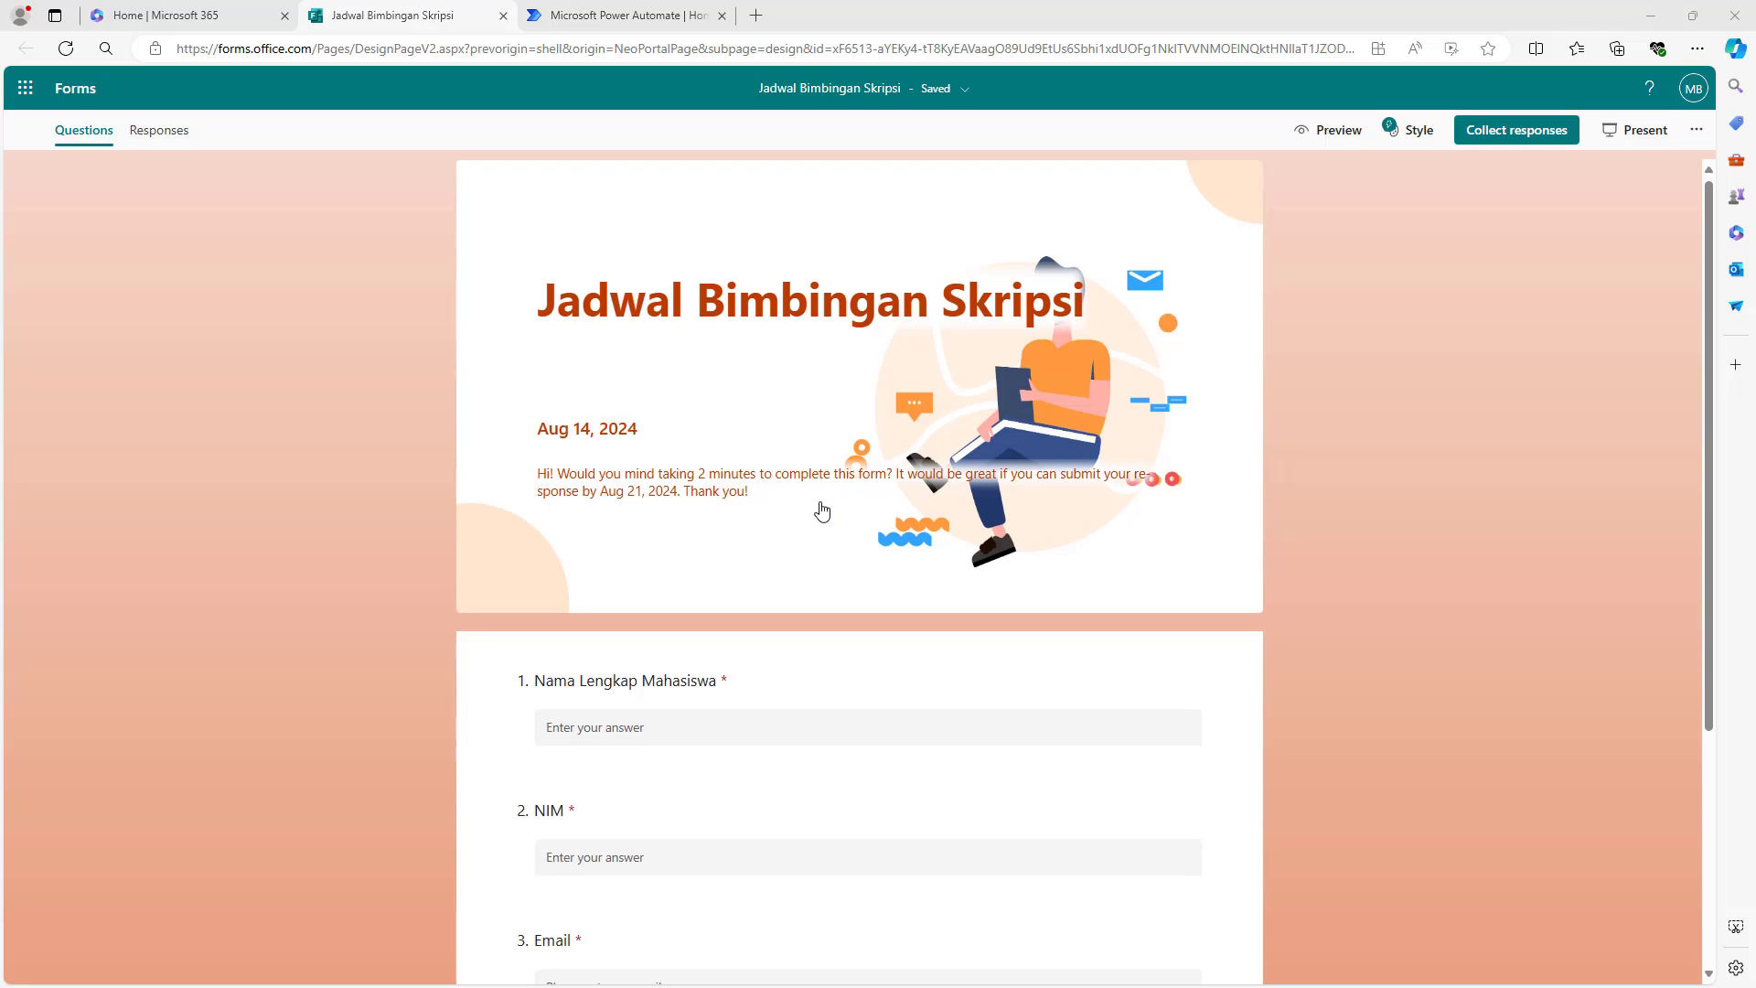
{"action": "scroll", "coordinate": [820, 507], "scroll_direction": "down", "scroll_amount": 2}
{"action": "scroll", "coordinate": [821, 512], "scroll_direction": "down", "scroll_amount": 2}
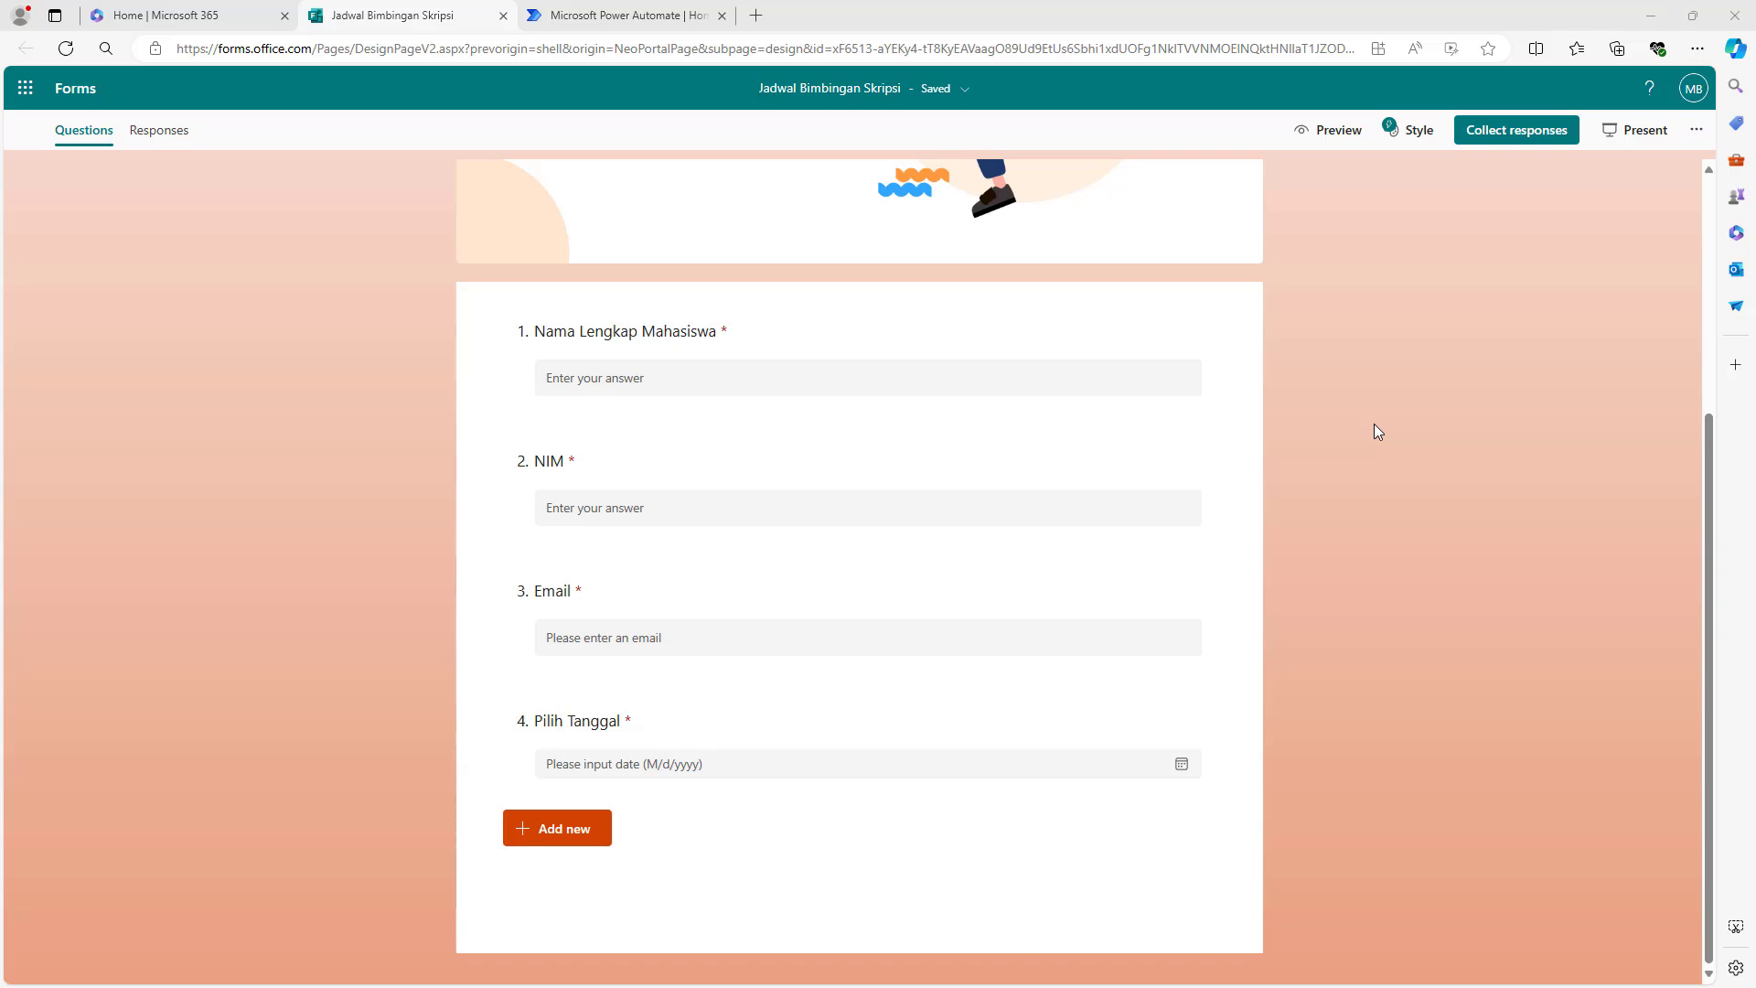
{"action": "left_click", "coordinate": [1330, 139]}
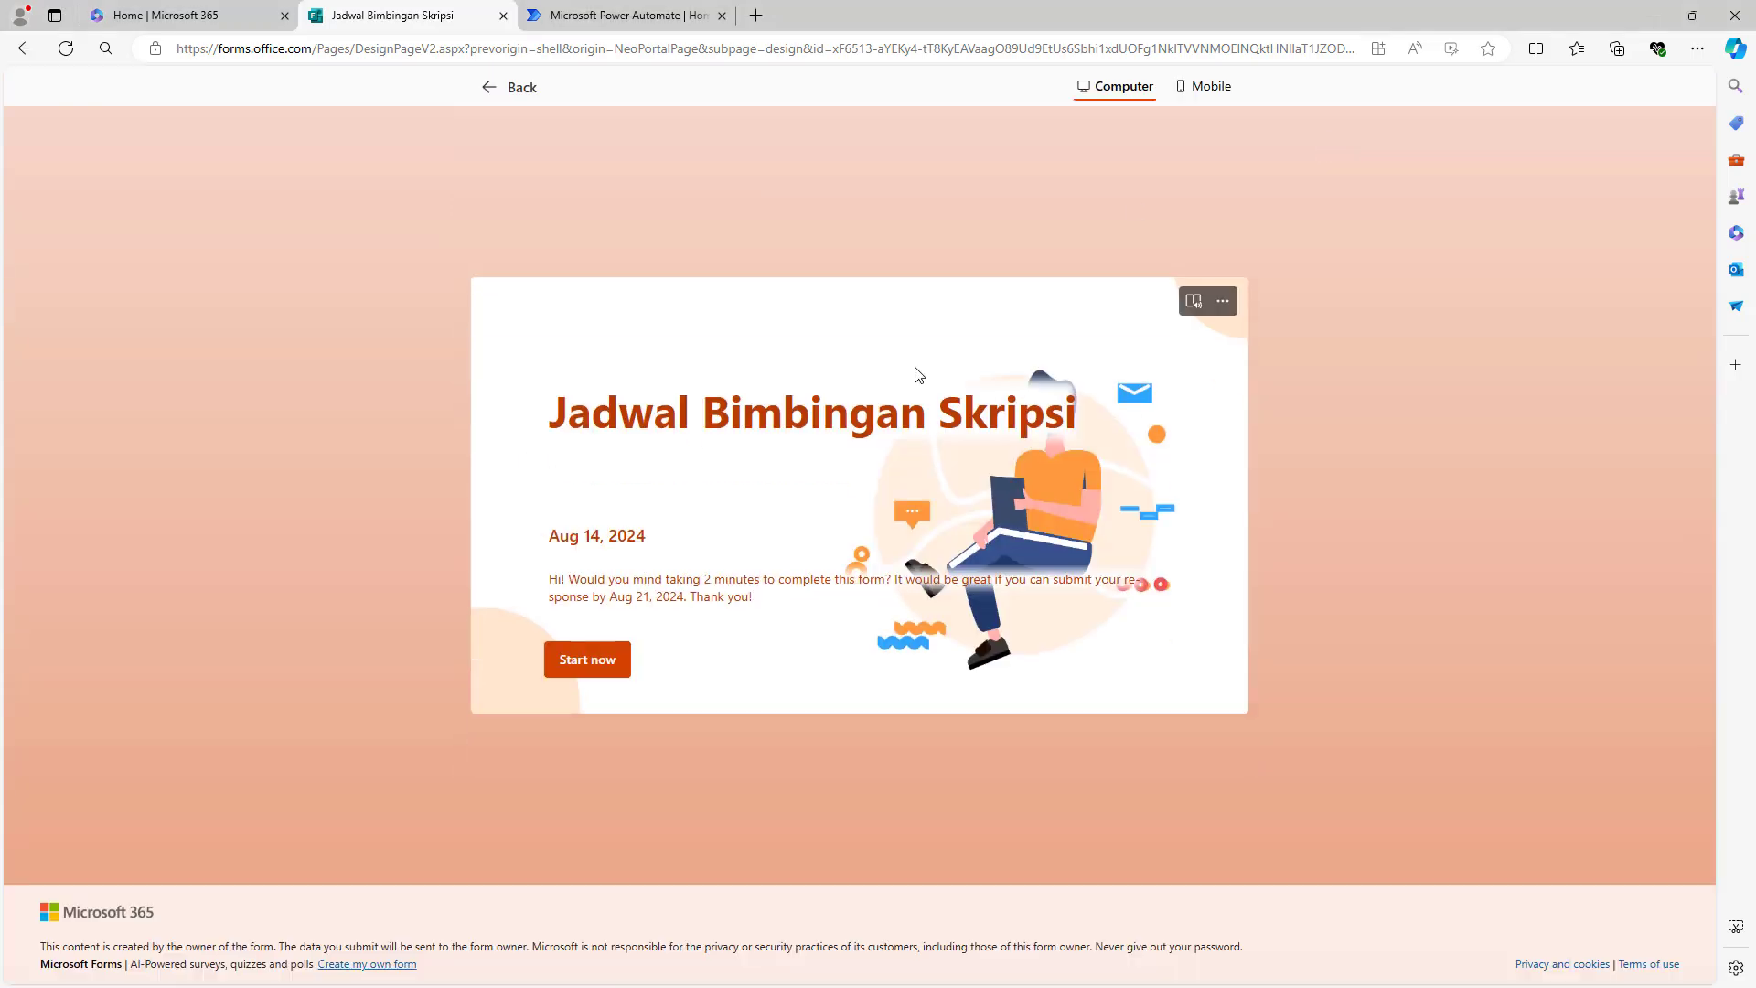
{"action": "left_click", "coordinate": [608, 669]}
- Fill in the student's full name, NIM, e-mail and the date 8/16/2024, then submit
{"action": "left_click", "coordinate": [646, 372]}
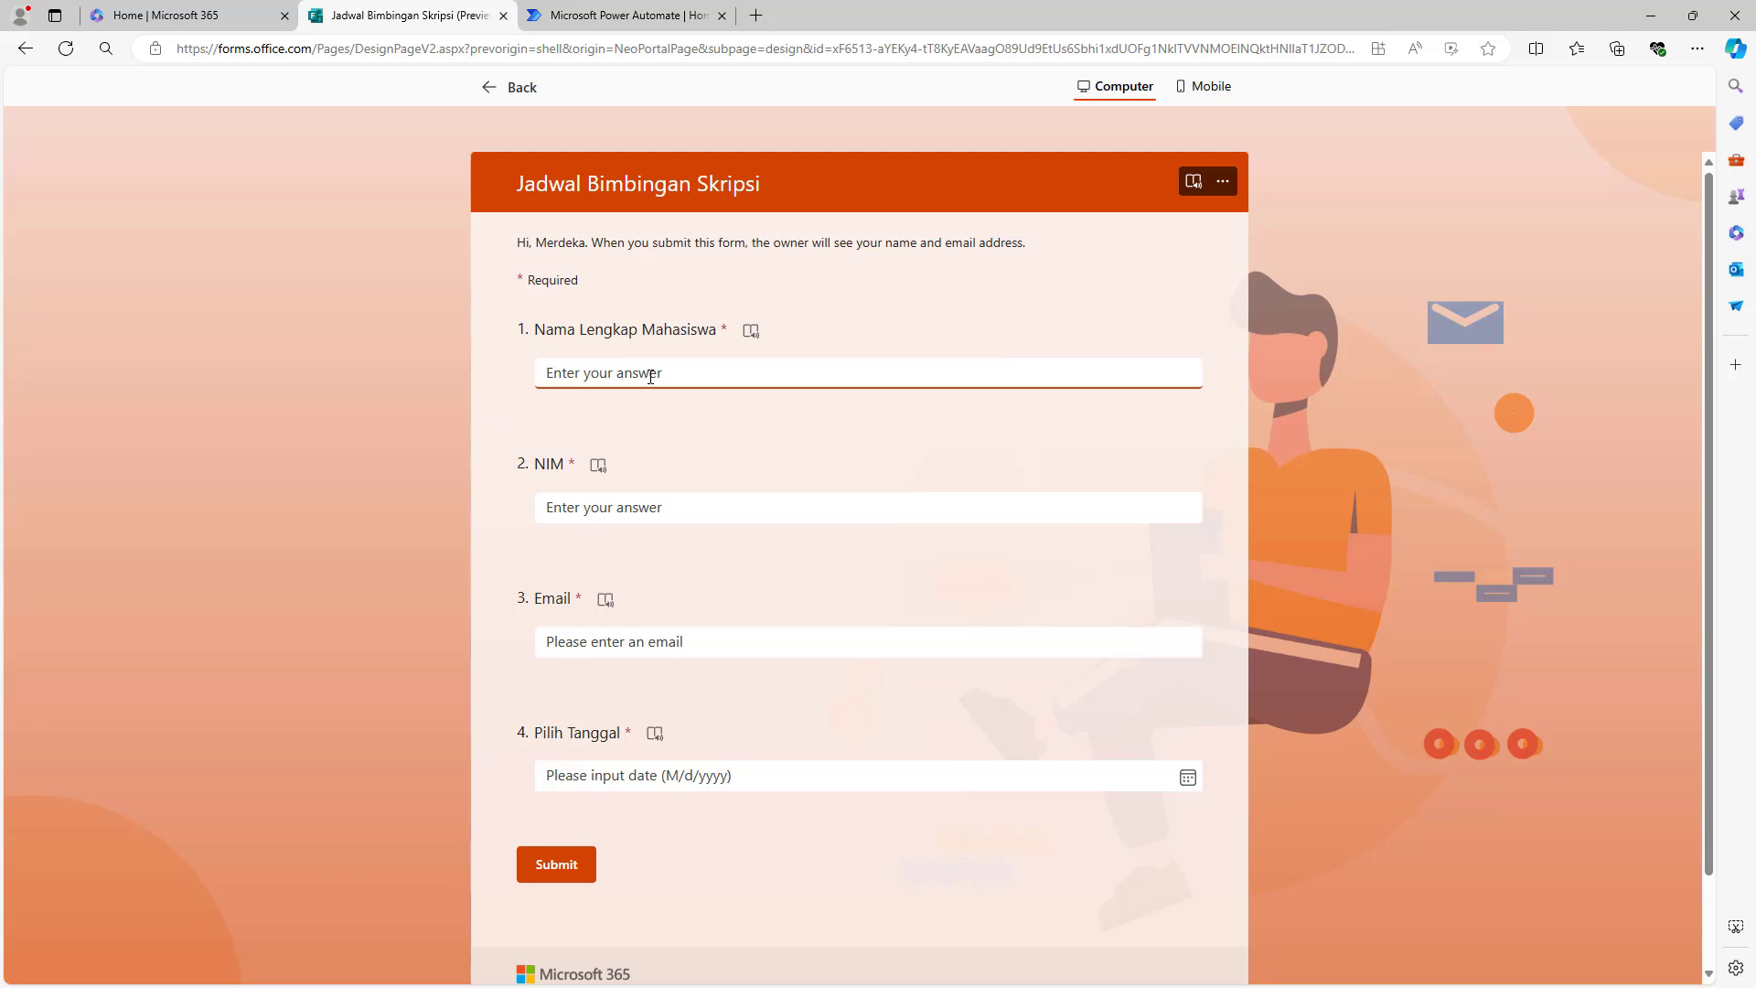
{"action": "type", "text": "Maribelajar"}
{"action": "key", "text": "Tab"}
{"action": "type", "text": "12345678"}
{"action": "key", "text": "Tab"}
{"action": "key", "text": "Tab"}
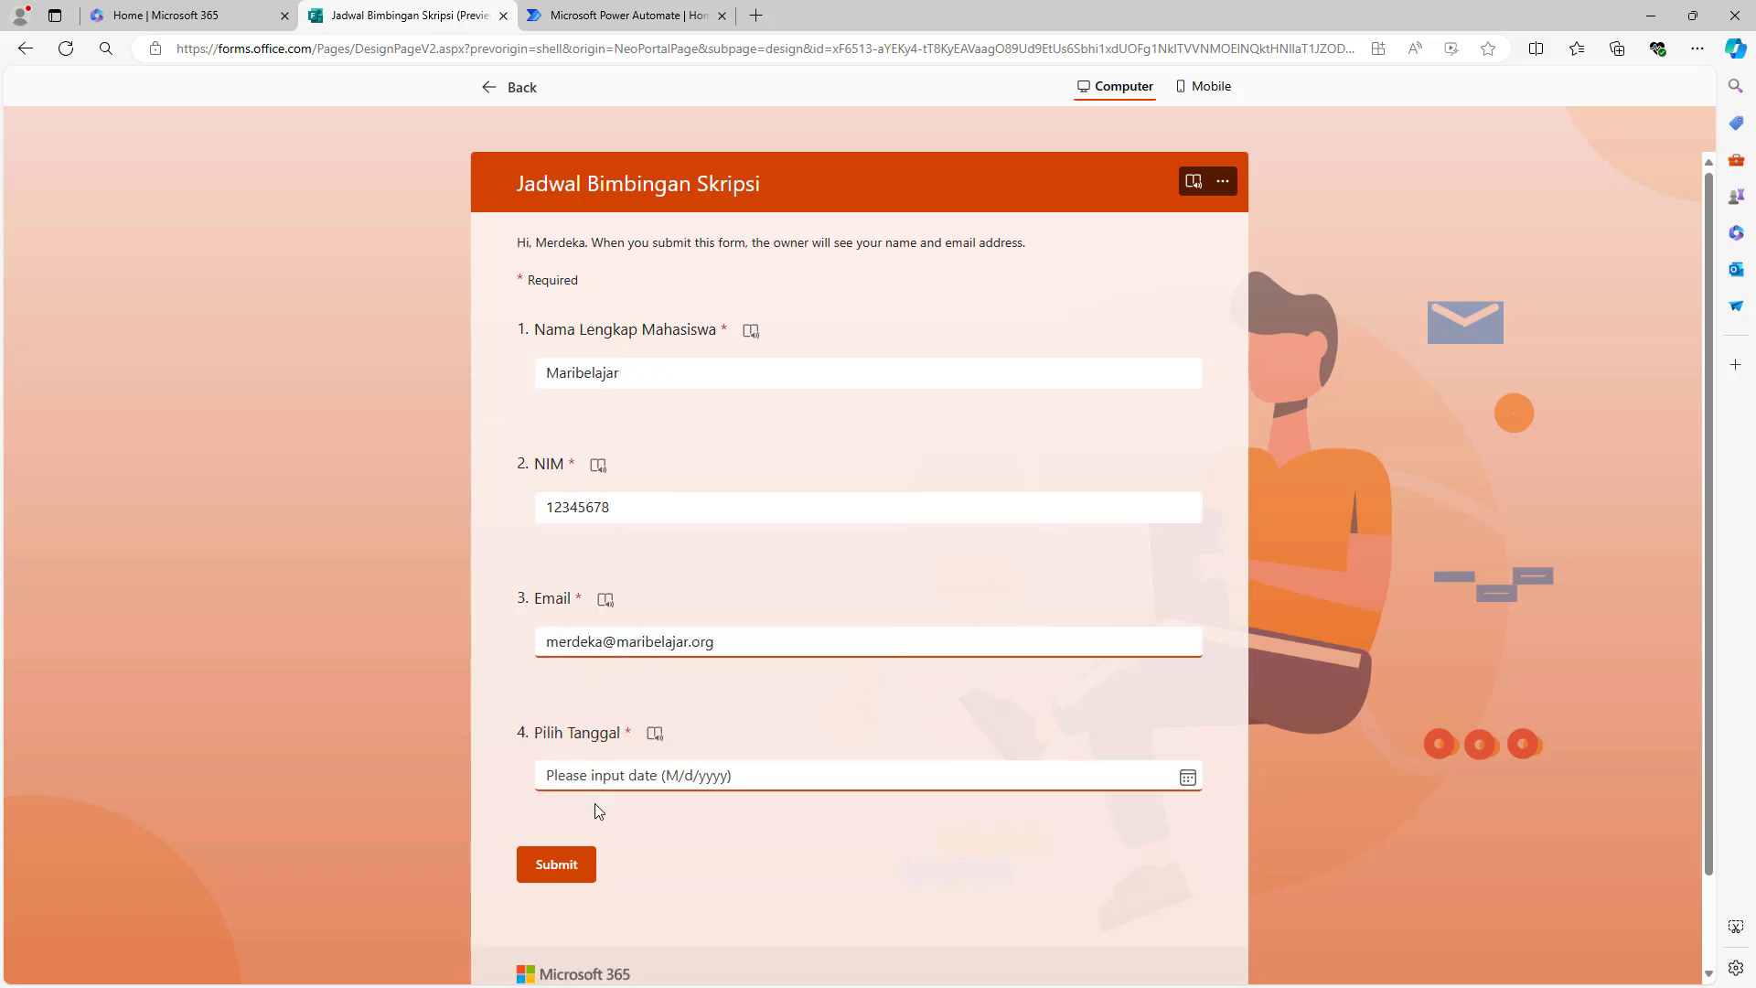
{"action": "type", "text": "8/16/2024"}
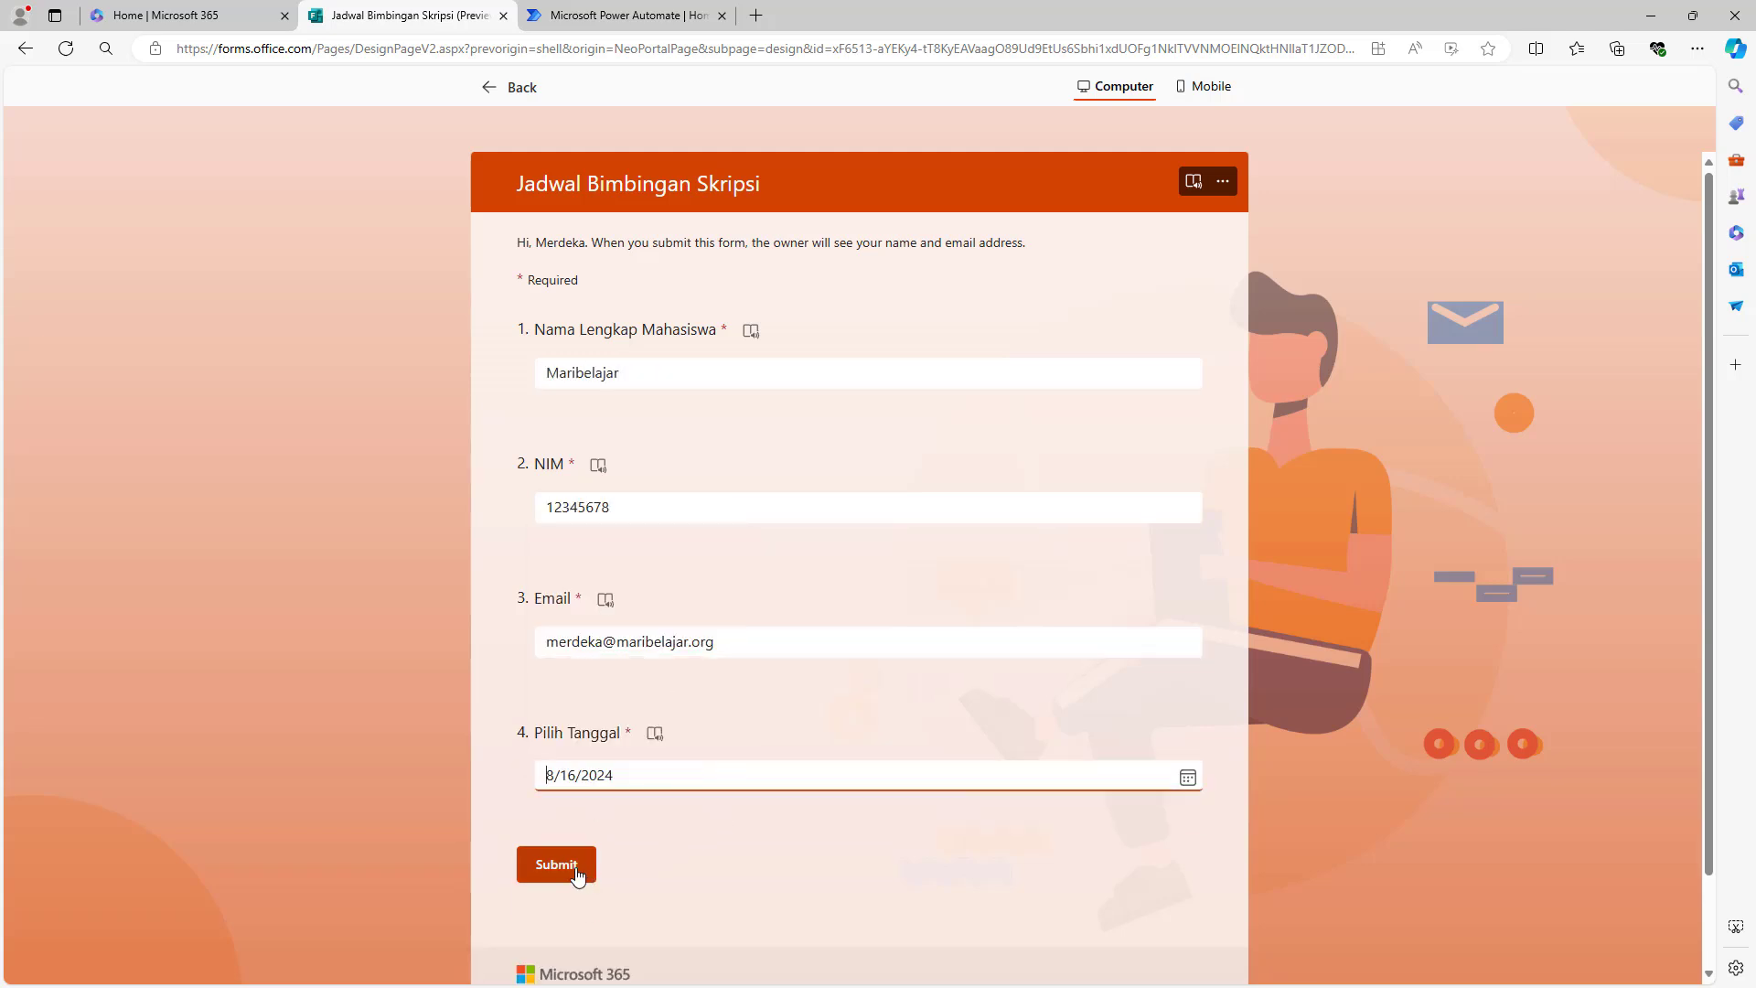
{"action": "left_click", "coordinate": [556, 865]}
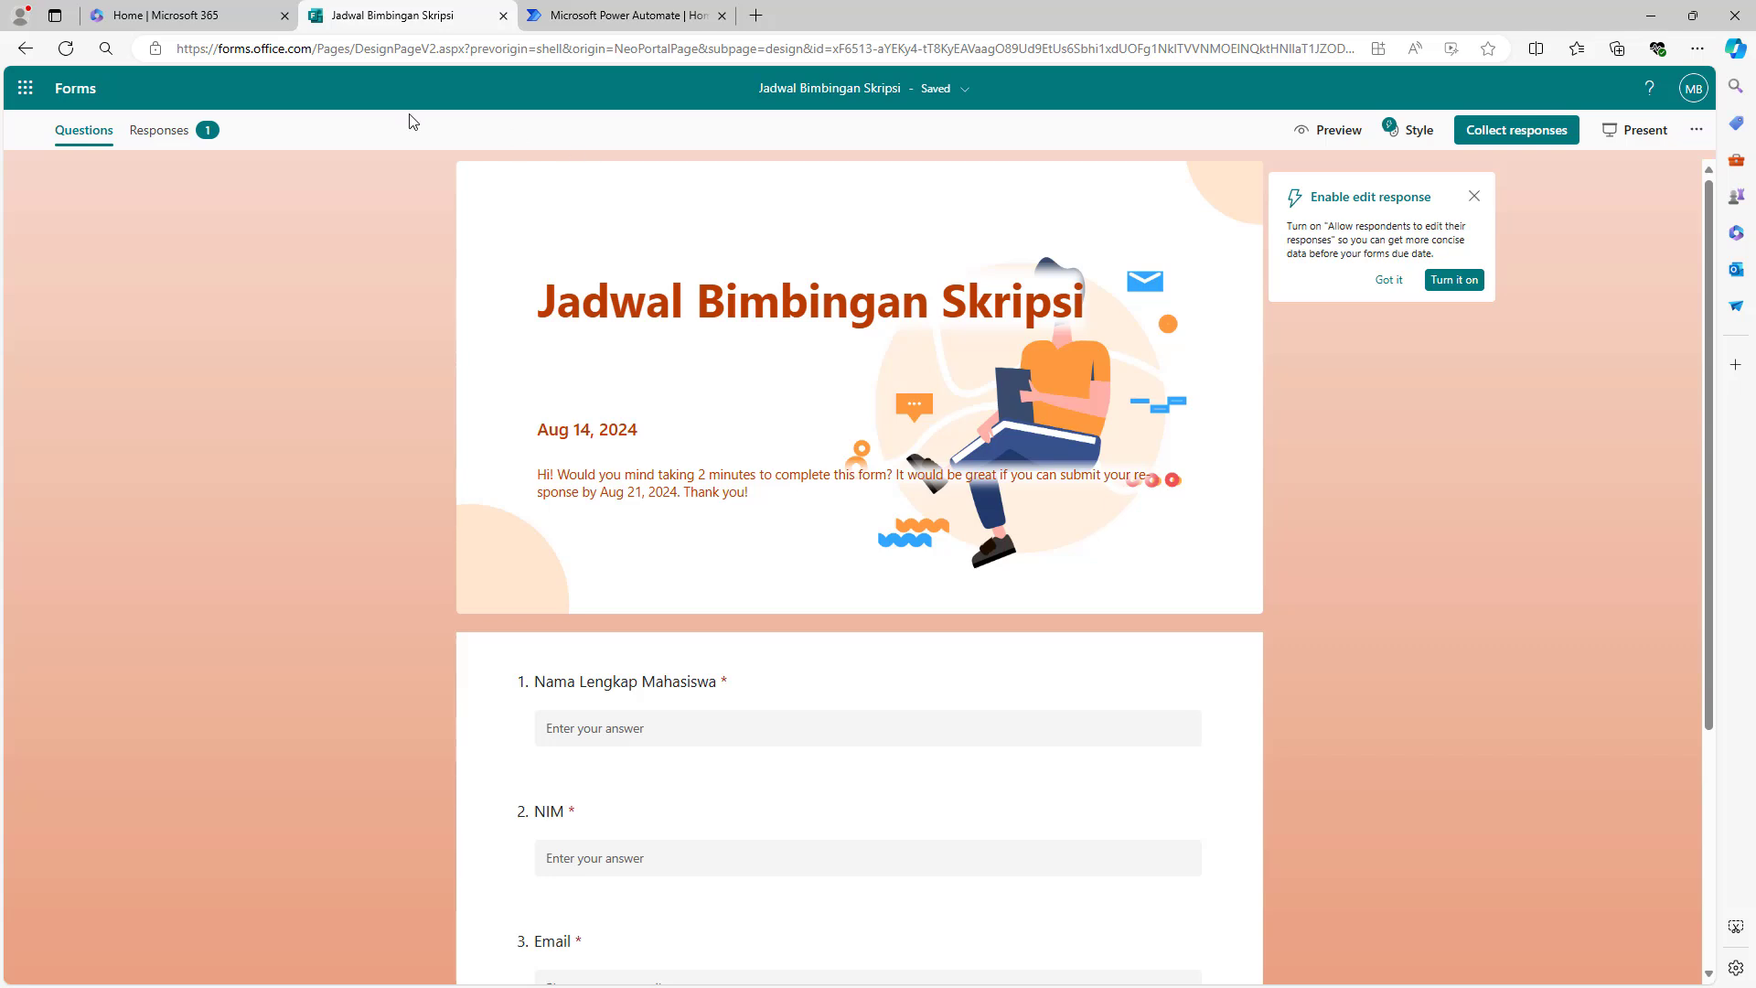
- Review the single test response on the Responses tab, then bring up the Microsoft 365 apps list
{"action": "left_click", "coordinate": [174, 147]}
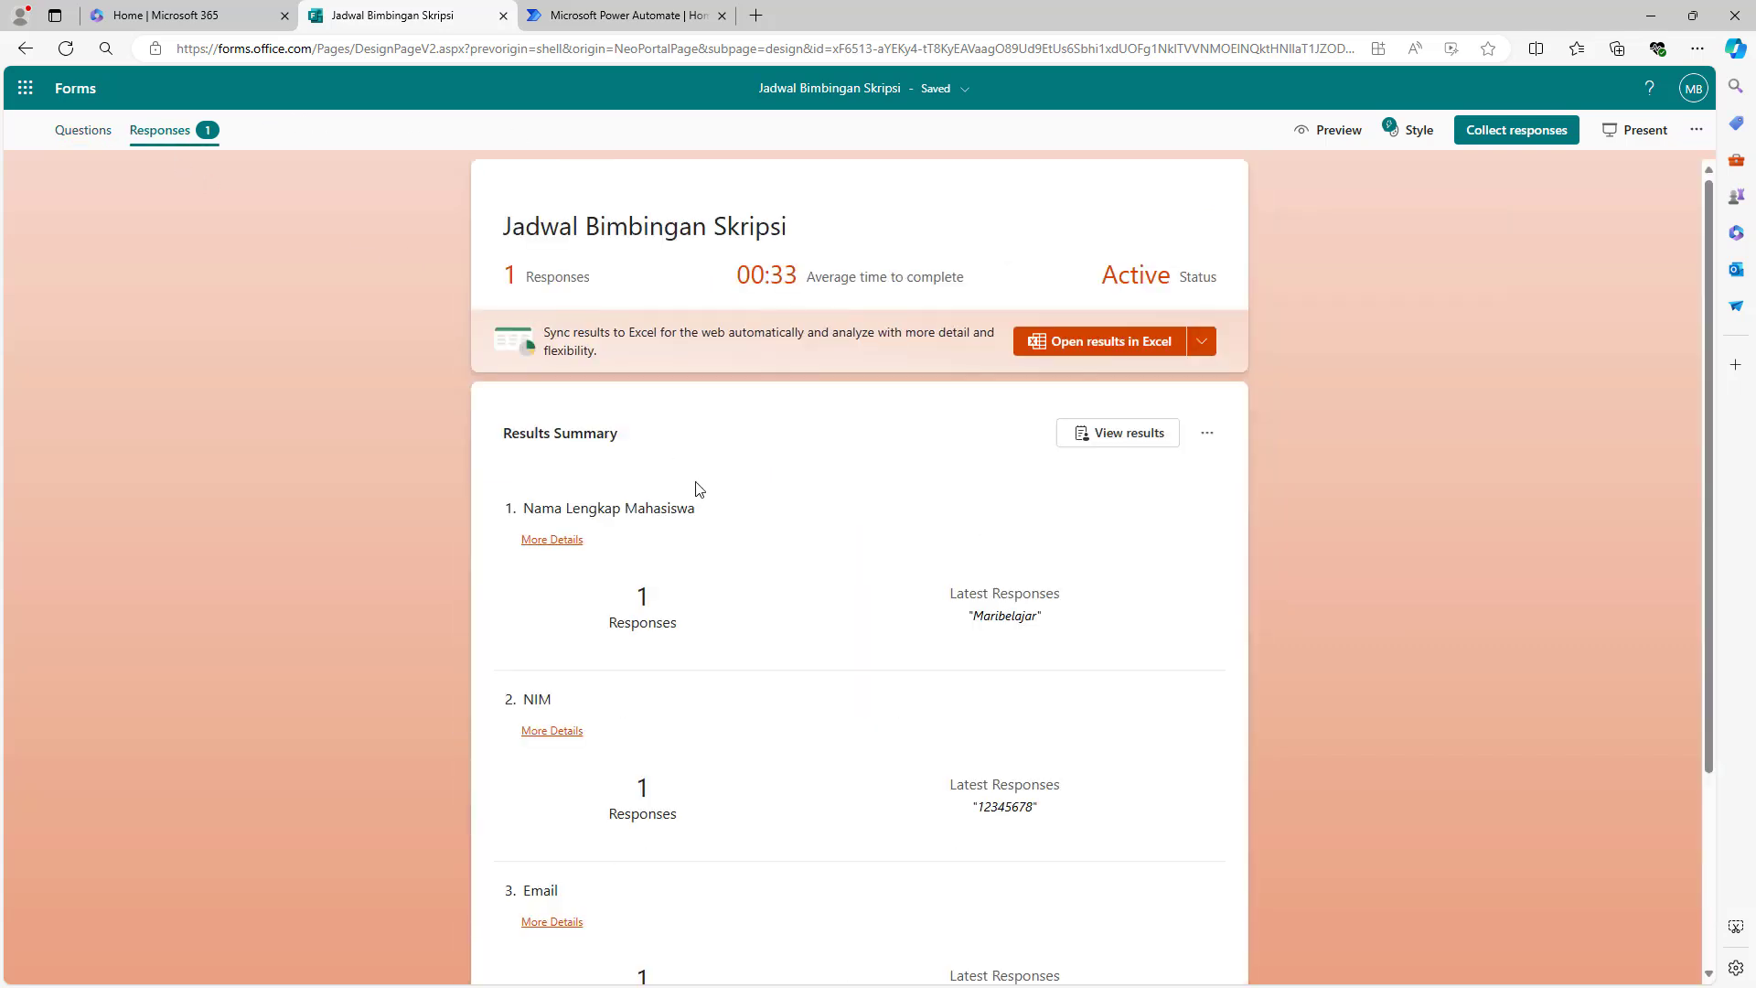
{"action": "scroll", "coordinate": [698, 509], "scroll_direction": "down", "scroll_amount": 3}
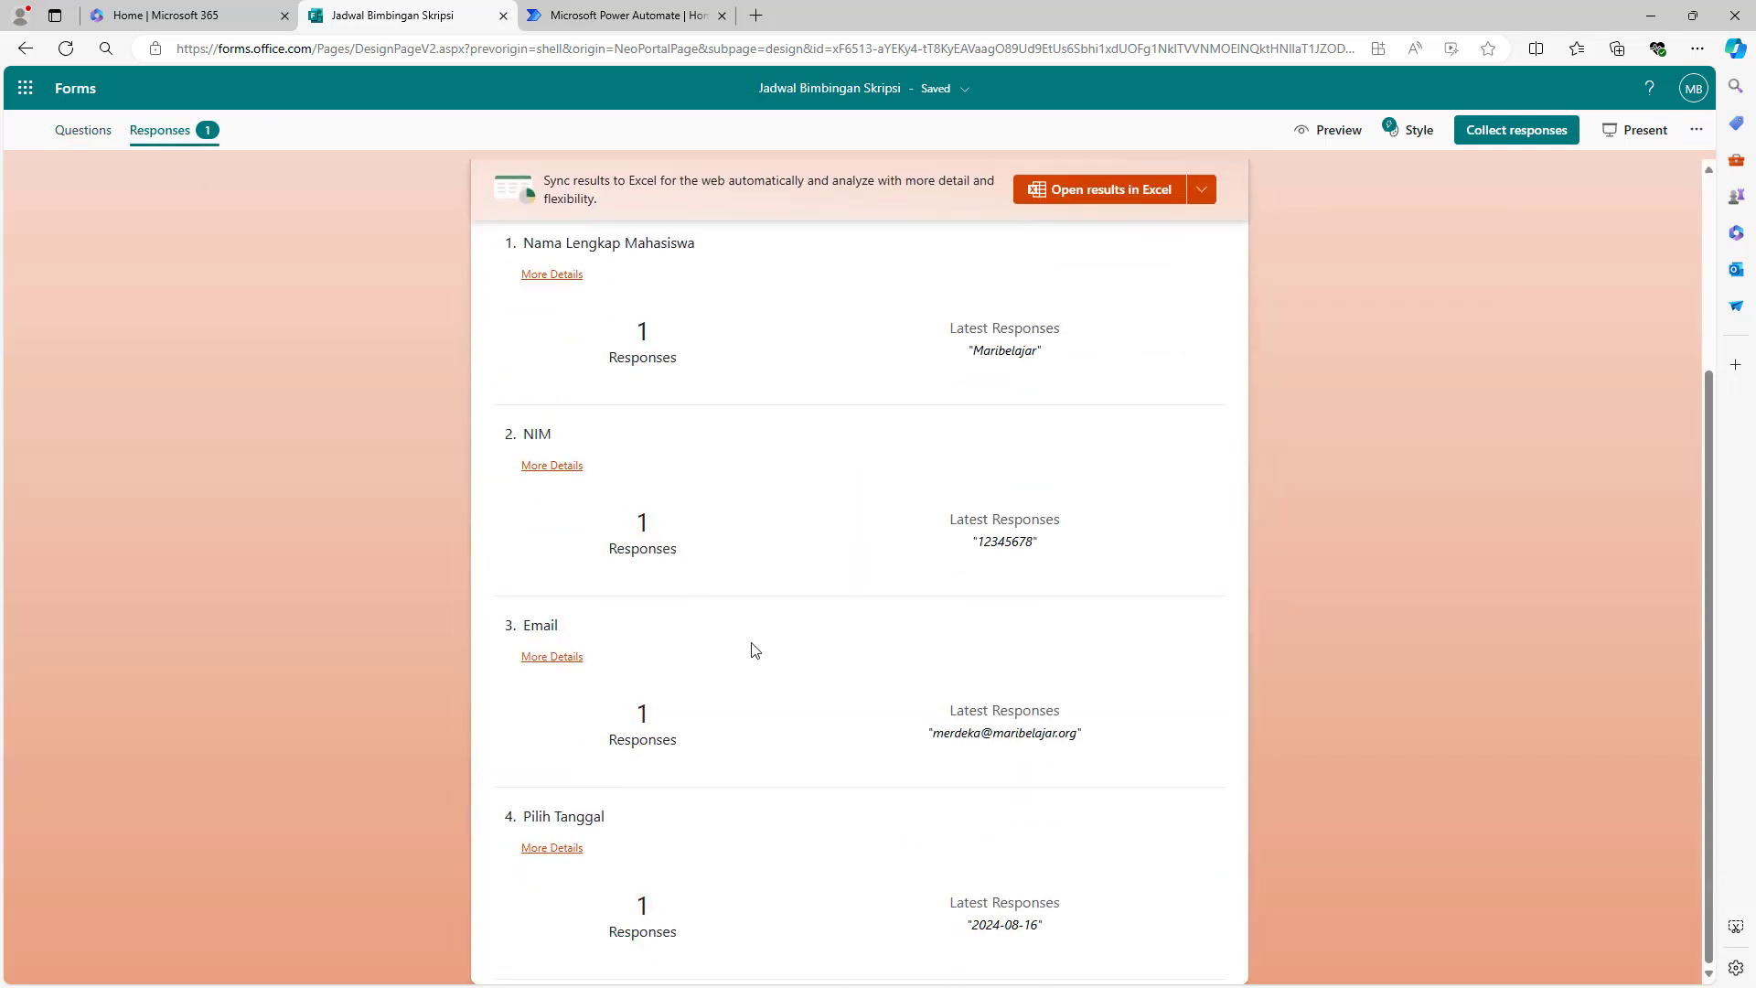
{"action": "left_click_drag", "start_coordinate": [924, 735], "coordinate": [1112, 743]}
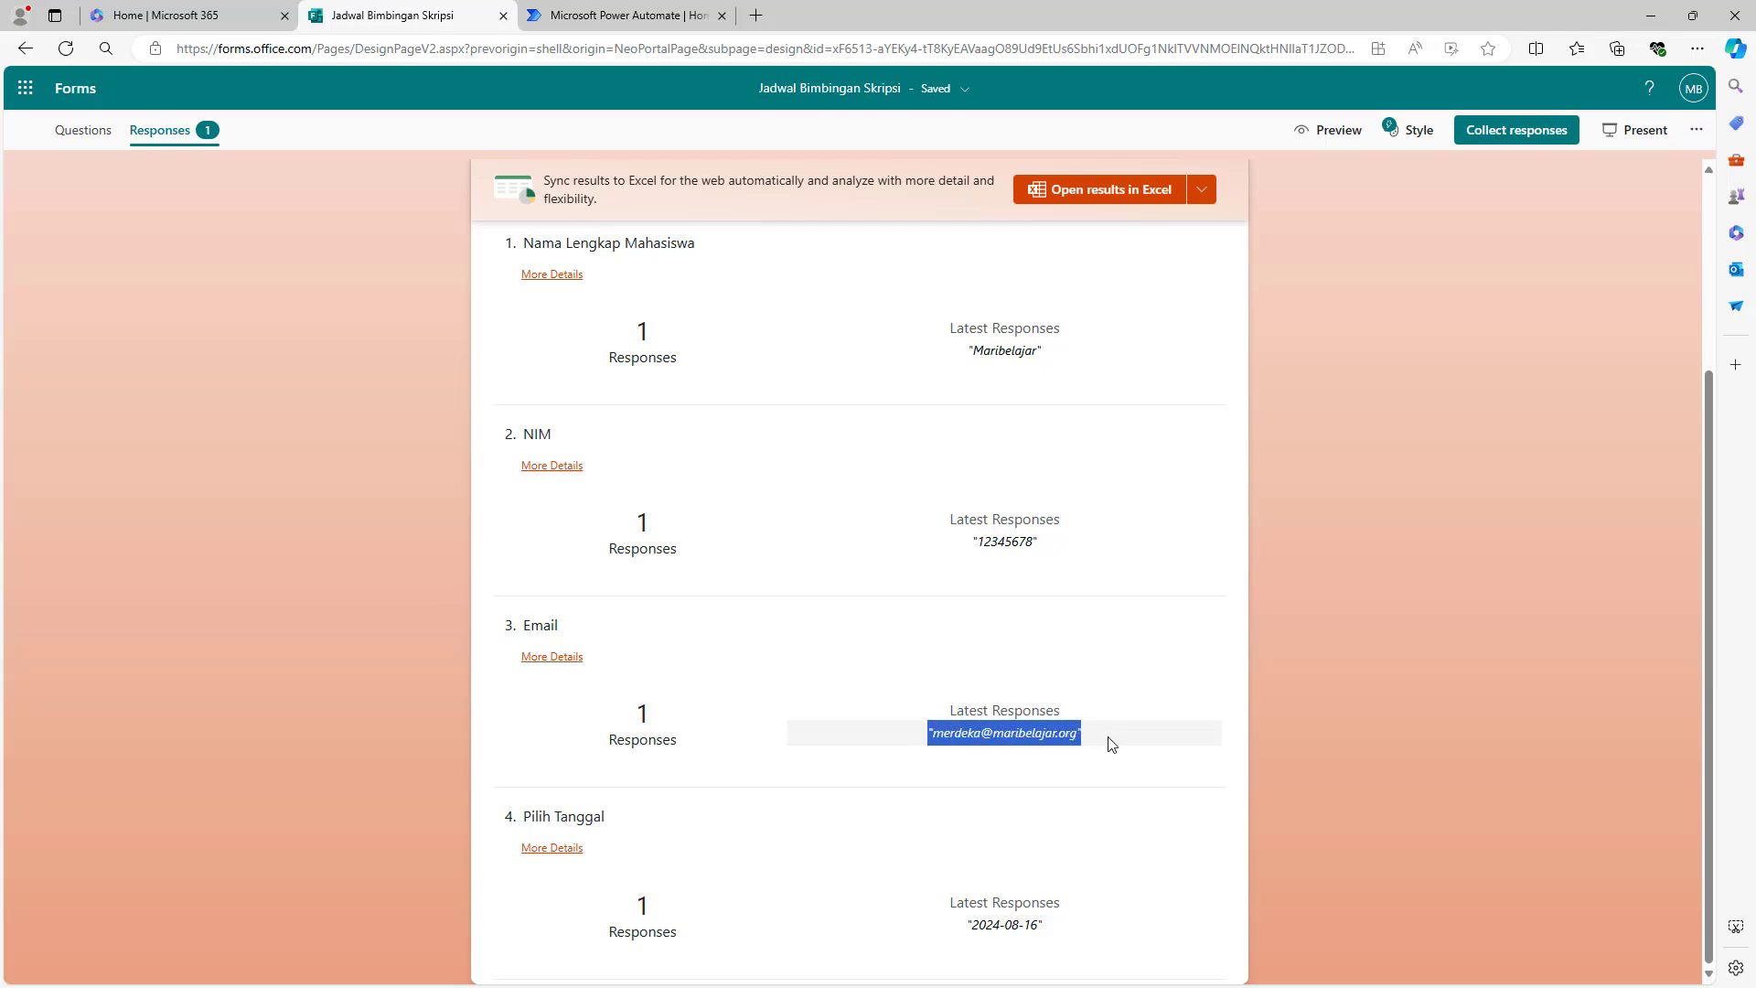
{"action": "left_click", "coordinate": [1306, 728]}
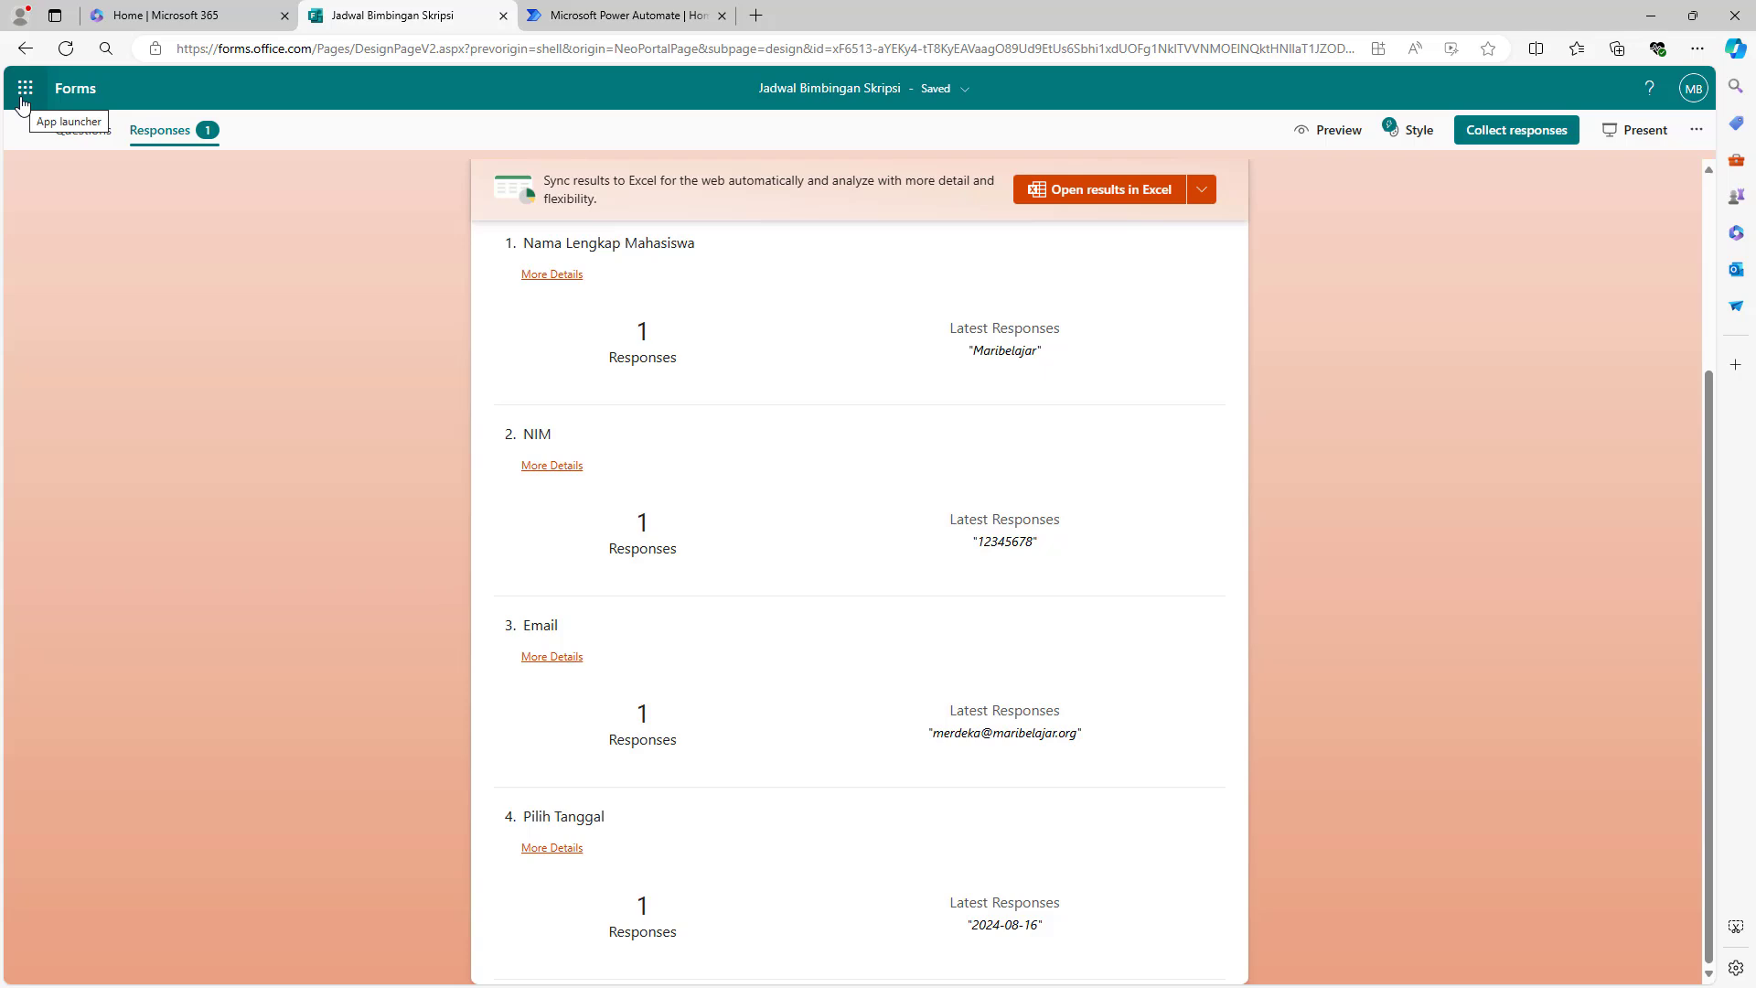
{"action": "left_click", "coordinate": [24, 97]}
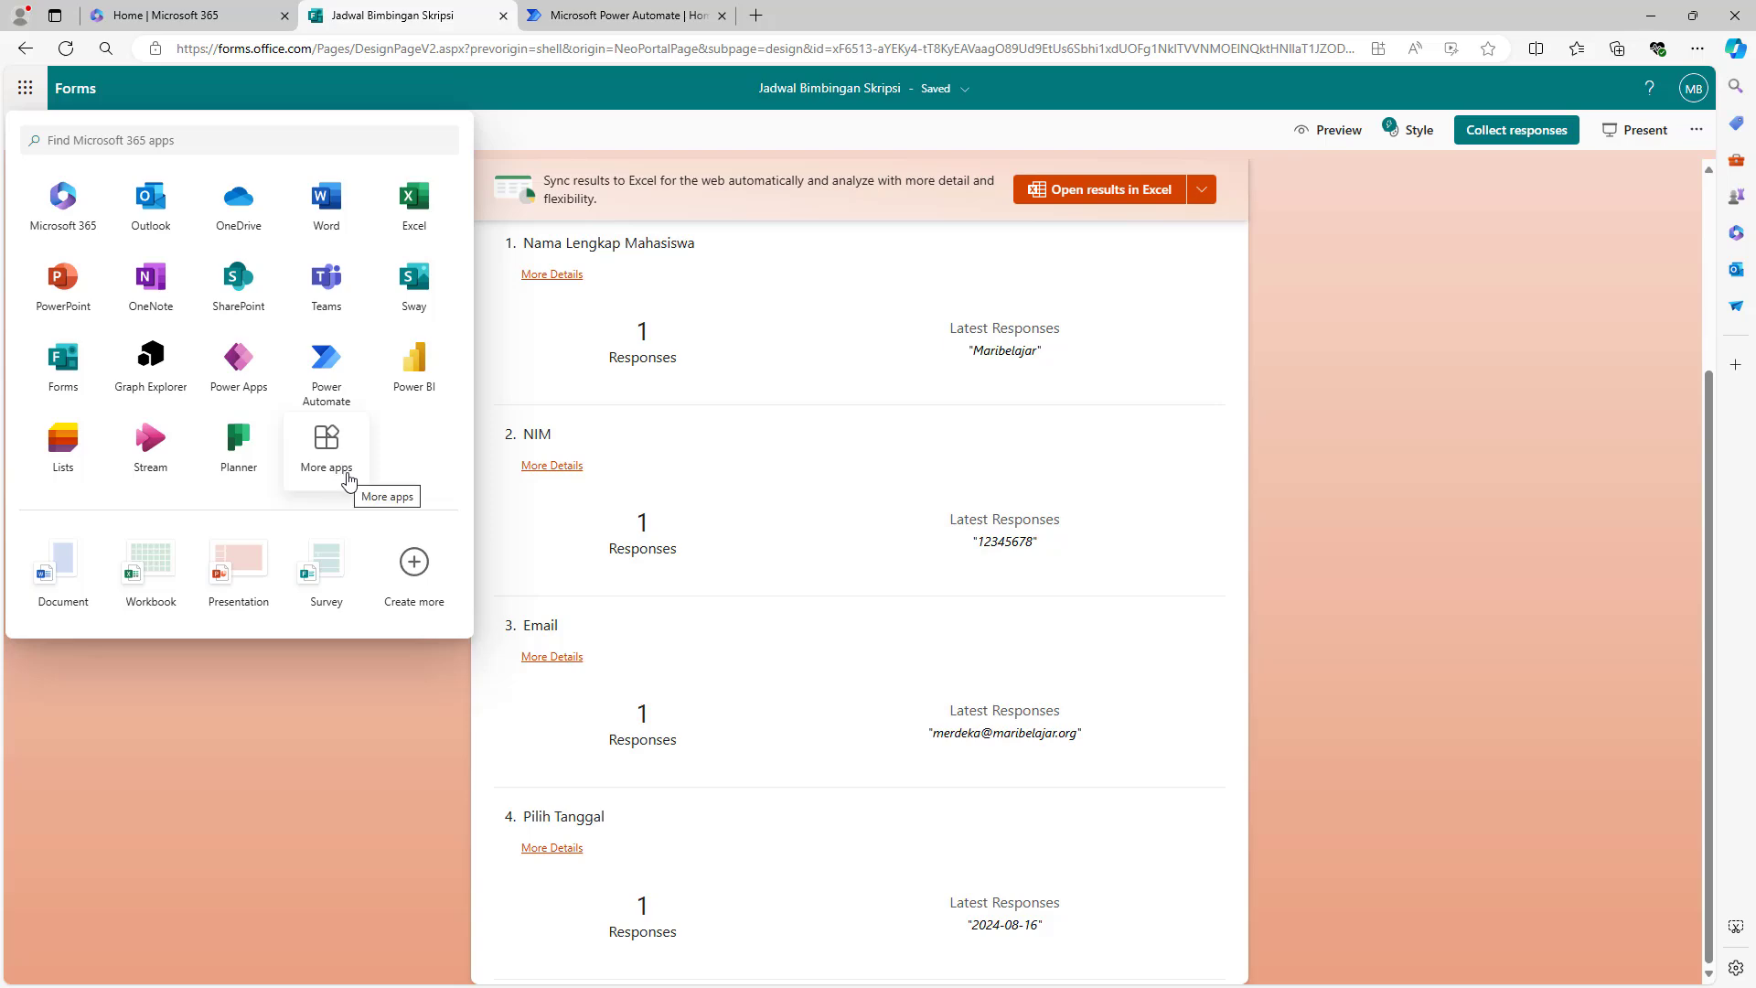
- Go to Power Automate's Templates gallery with the template search box ready
{"action": "left_click", "coordinate": [610, 19]}
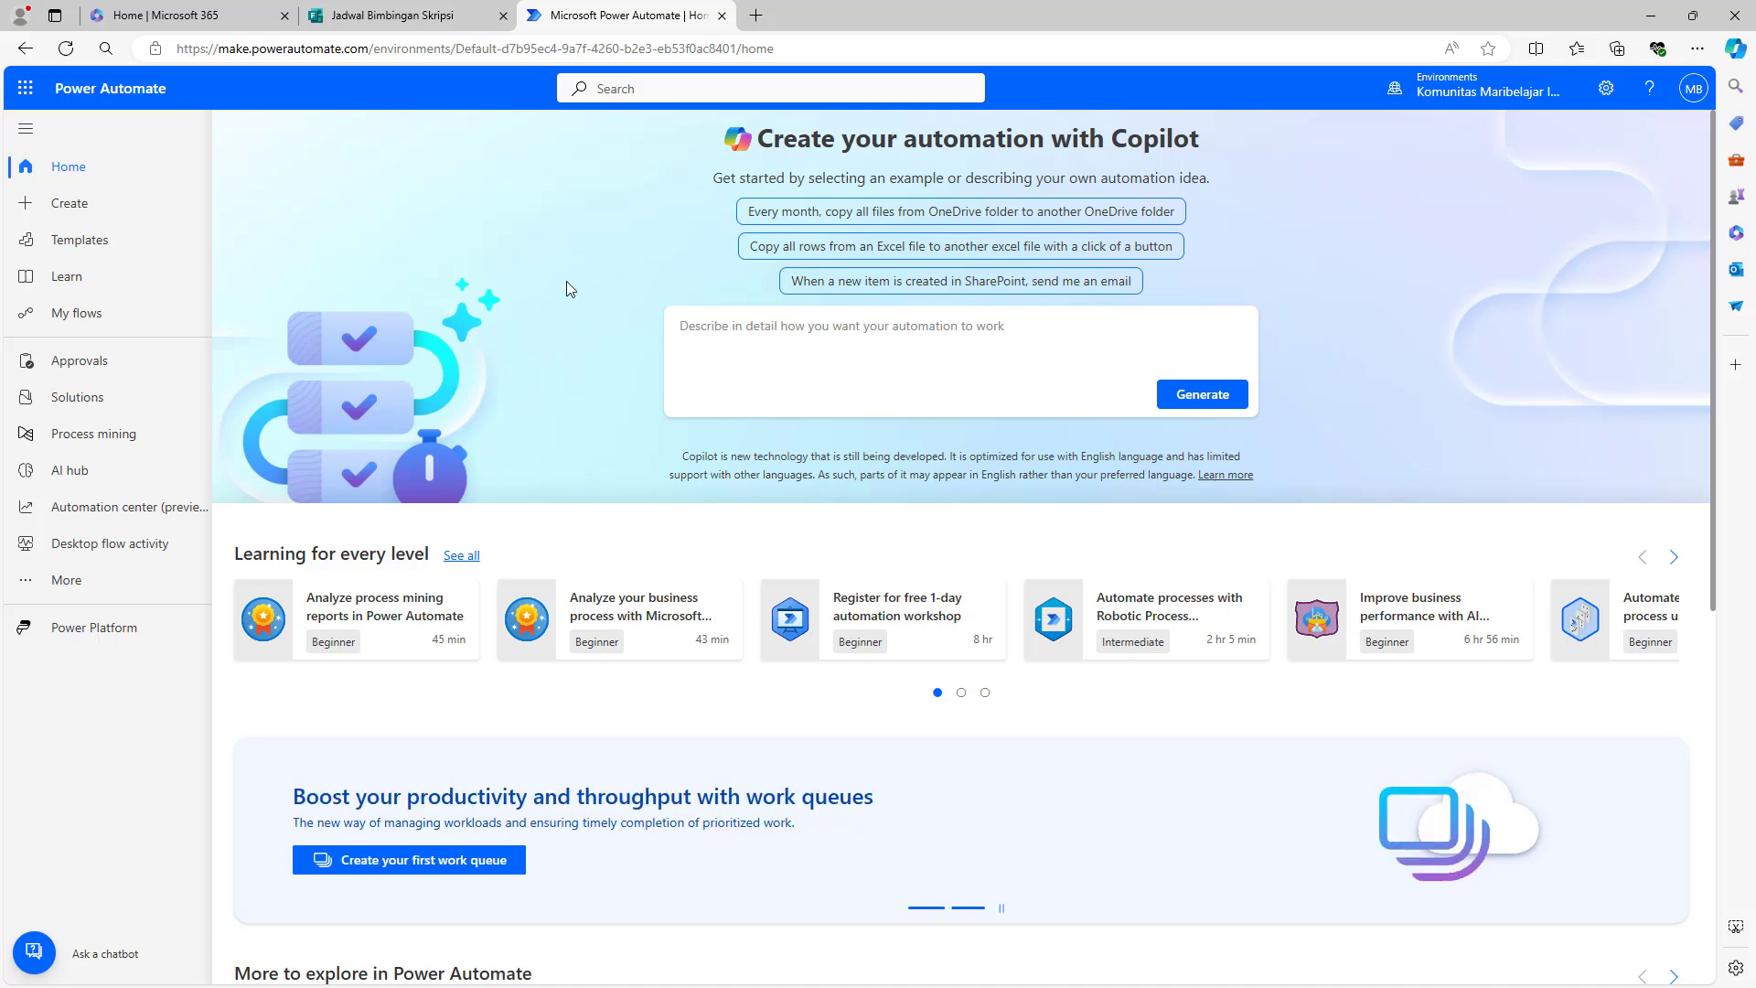
{"action": "left_click", "coordinate": [142, 245]}
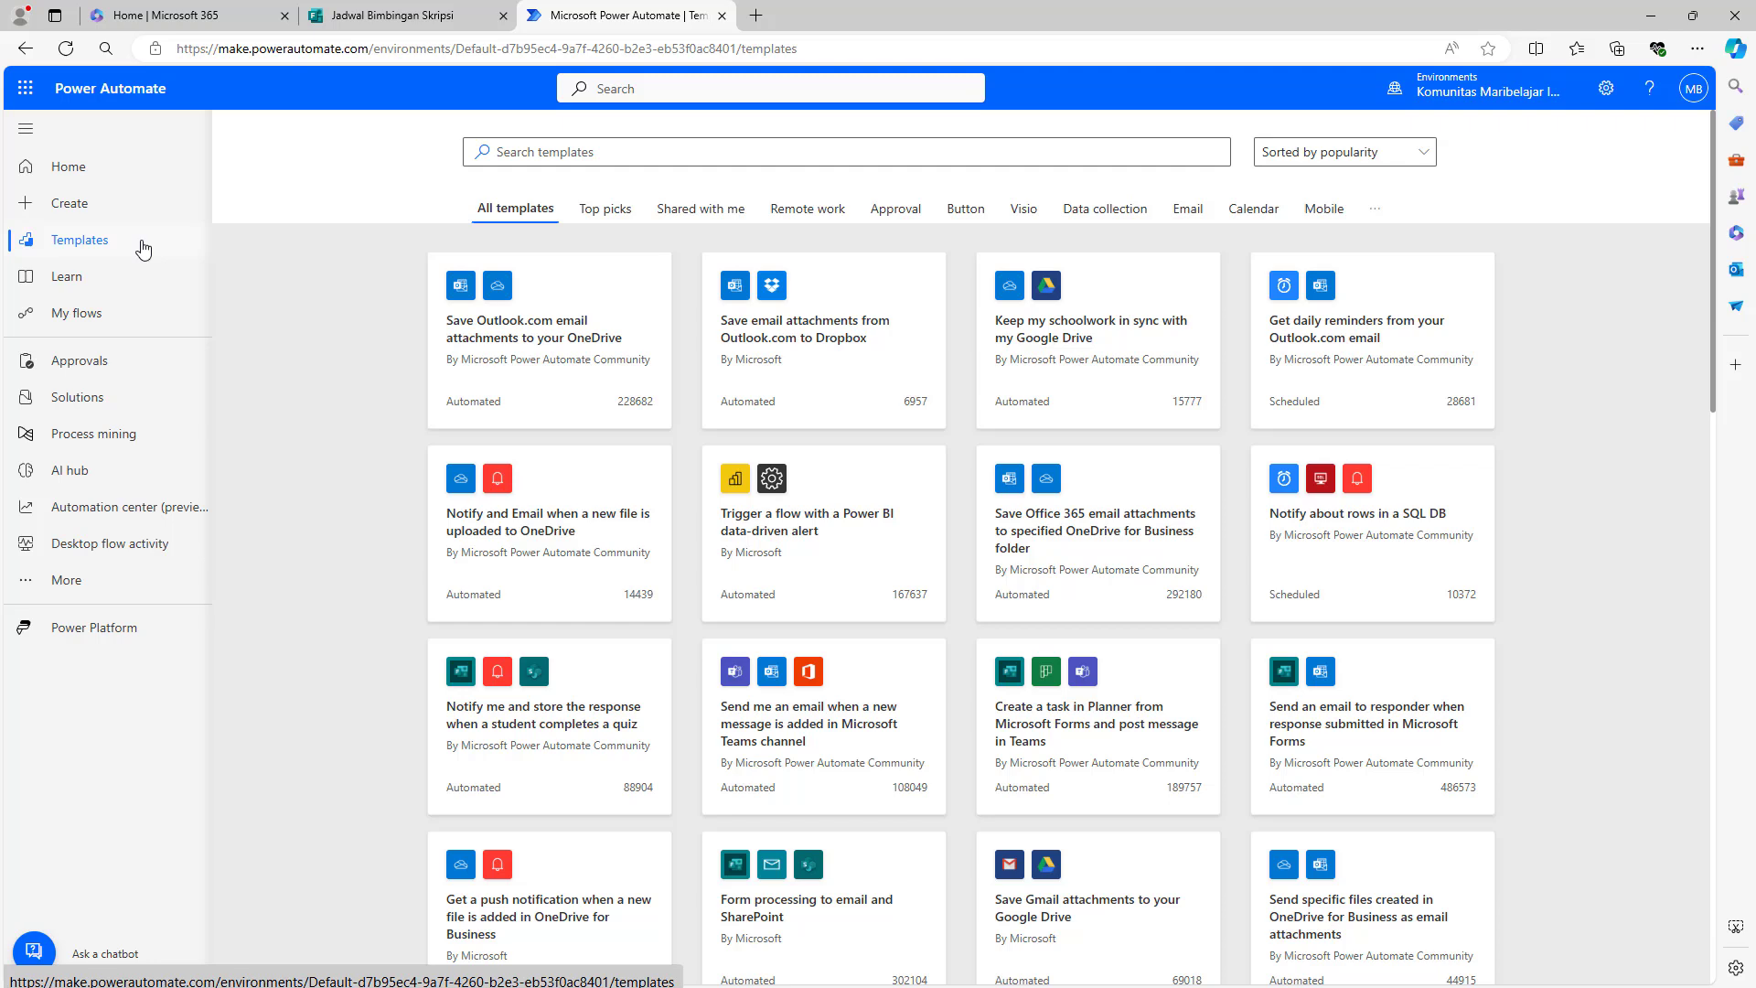
{"action": "left_click", "coordinate": [46, 203]}
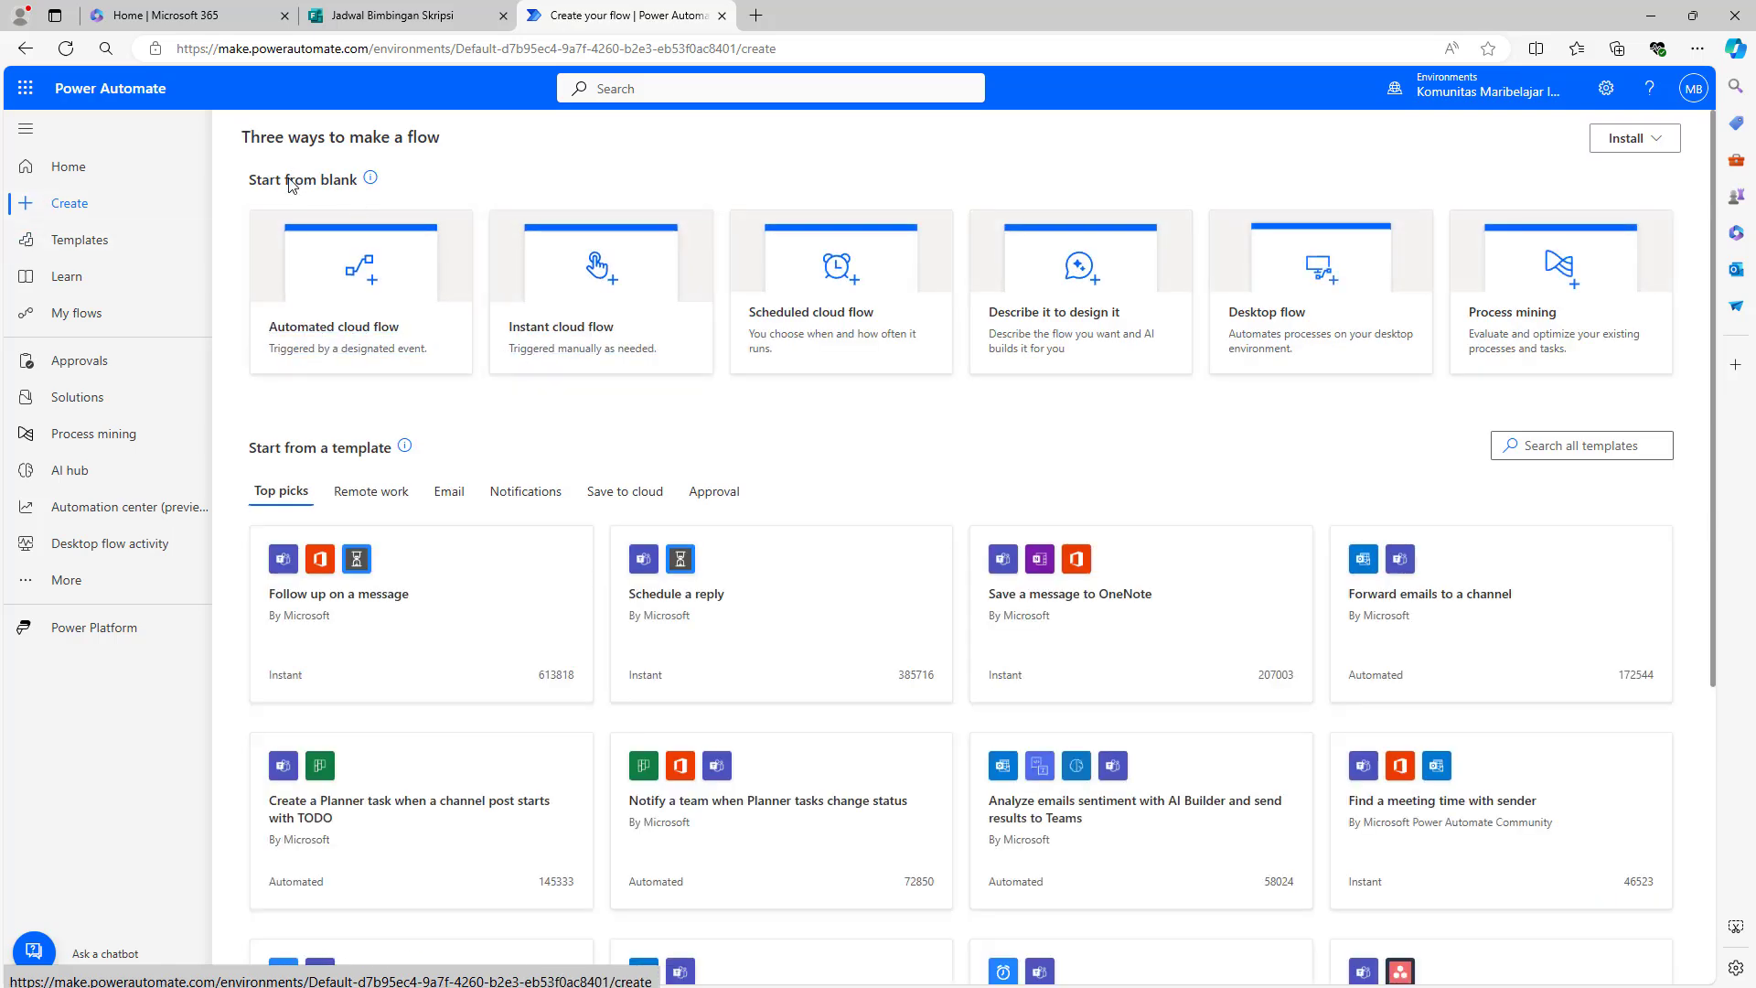
{"action": "left_click", "coordinate": [91, 239]}
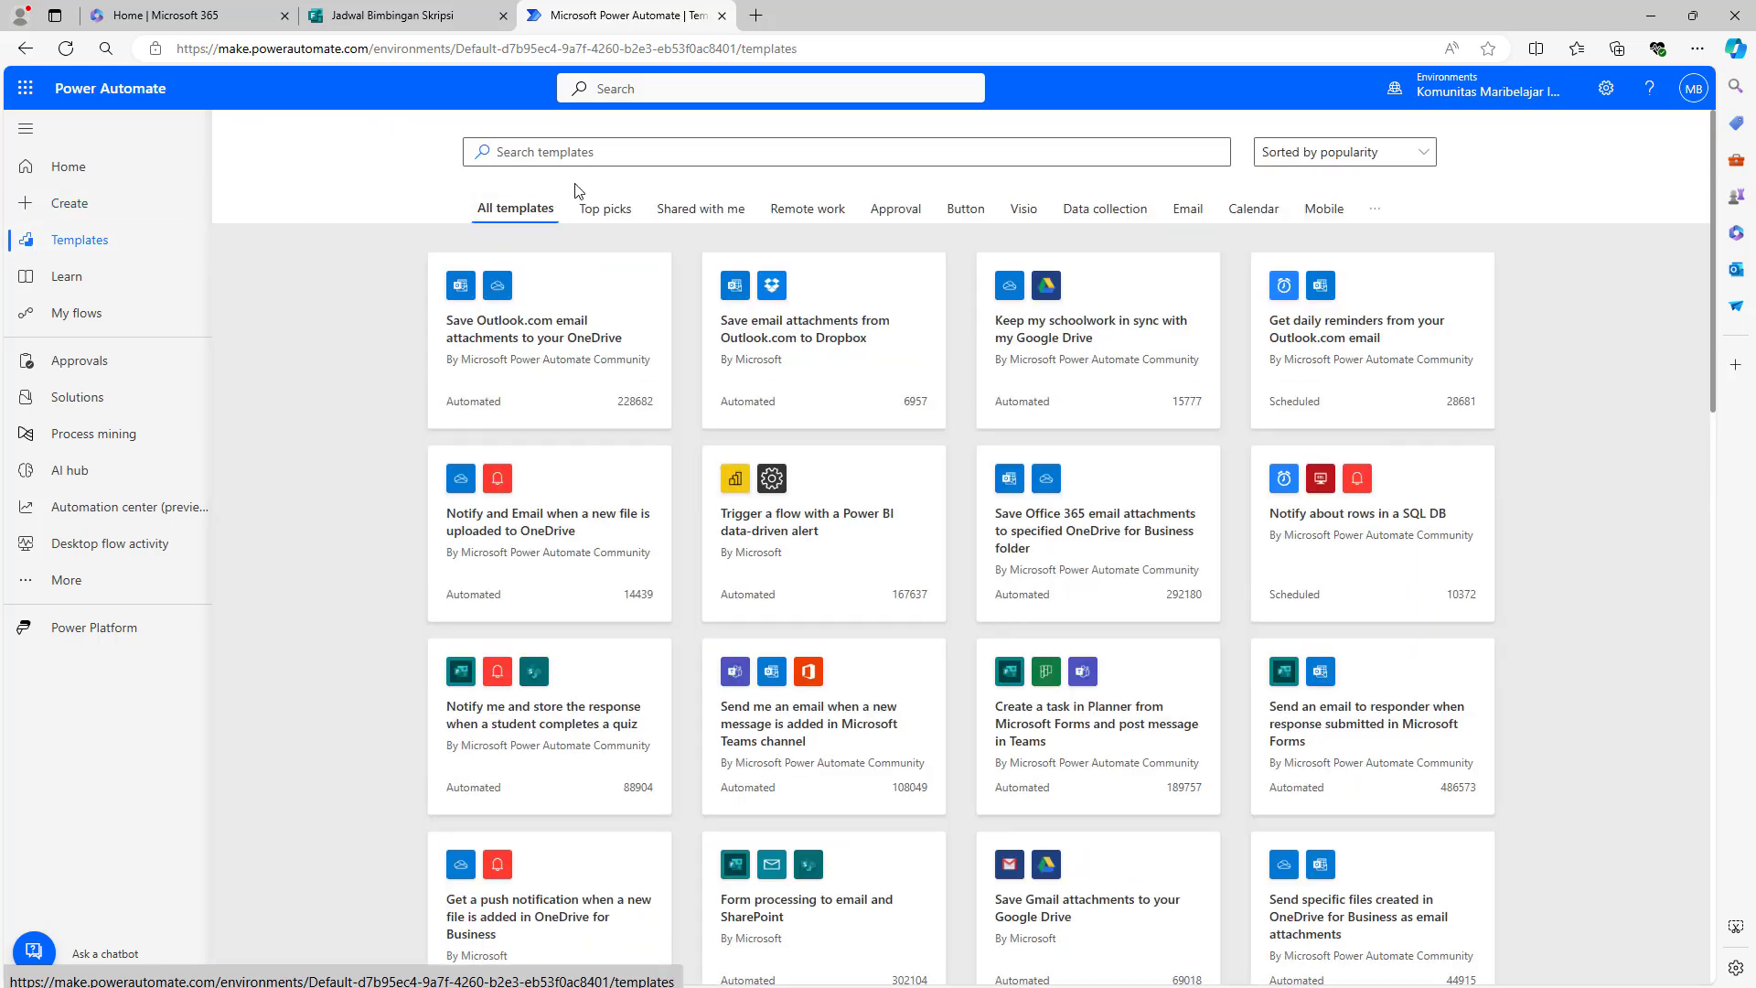
{"action": "left_click", "coordinate": [599, 158]}
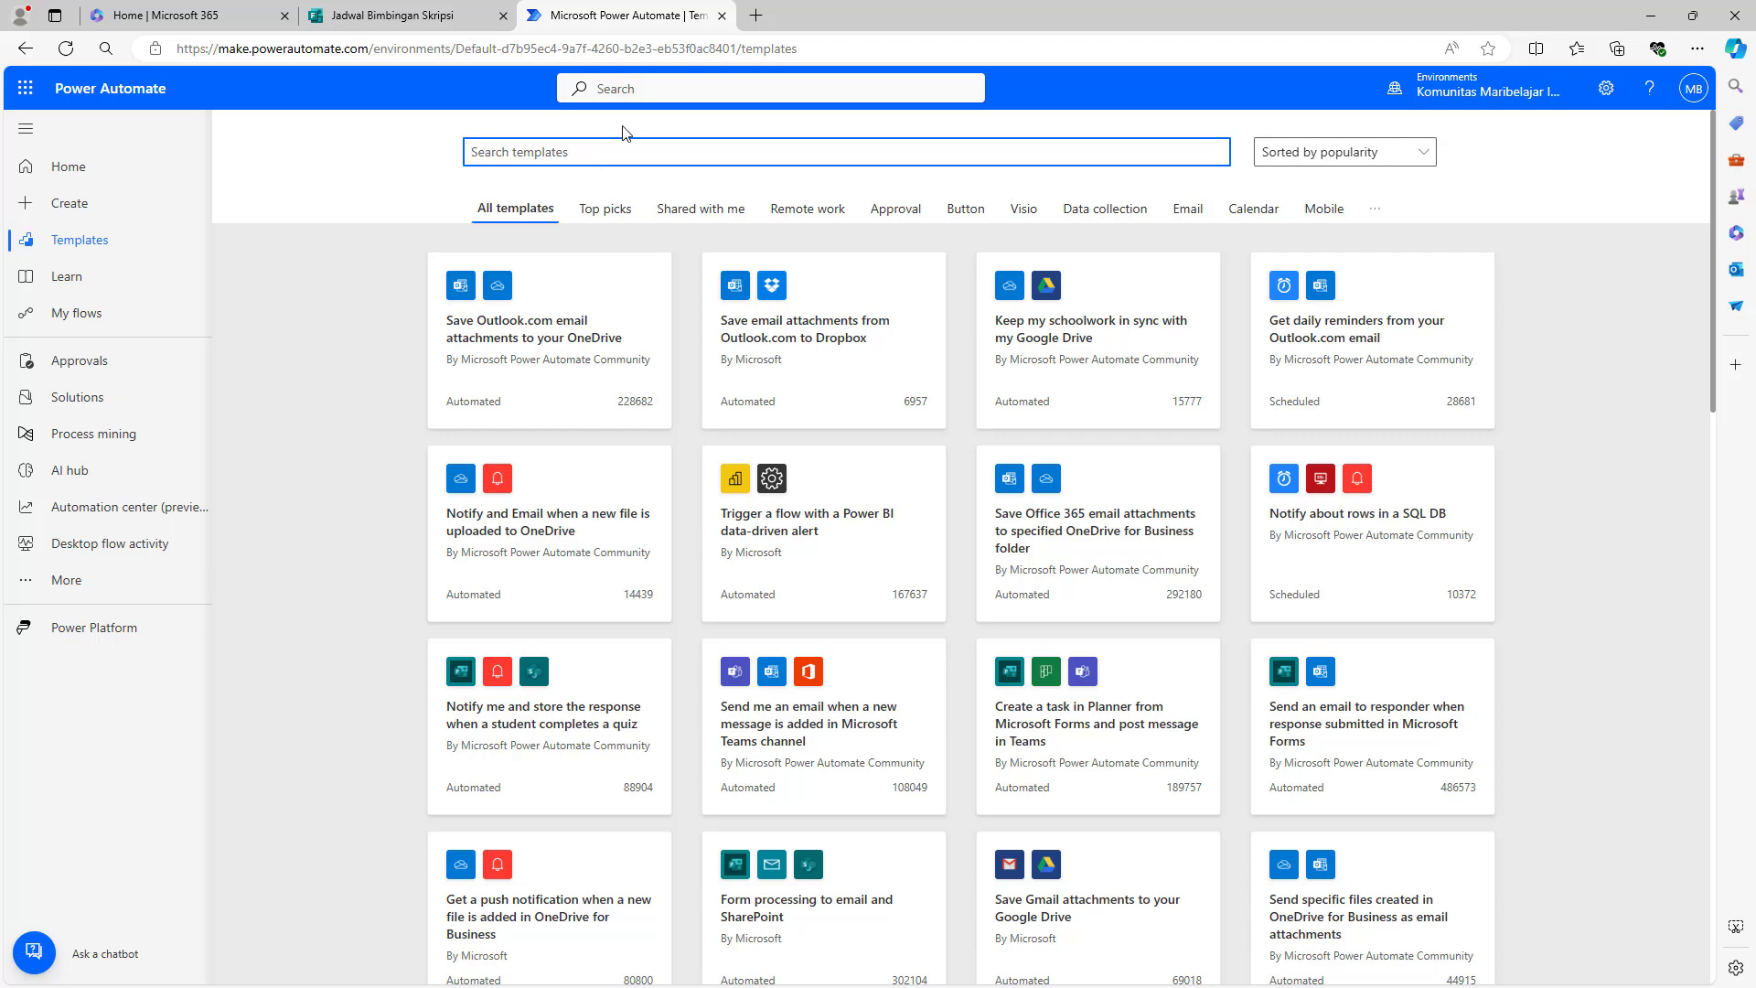
{"action": "left_click", "coordinate": [402, 14]}
{"action": "left_click", "coordinate": [1290, 349]}
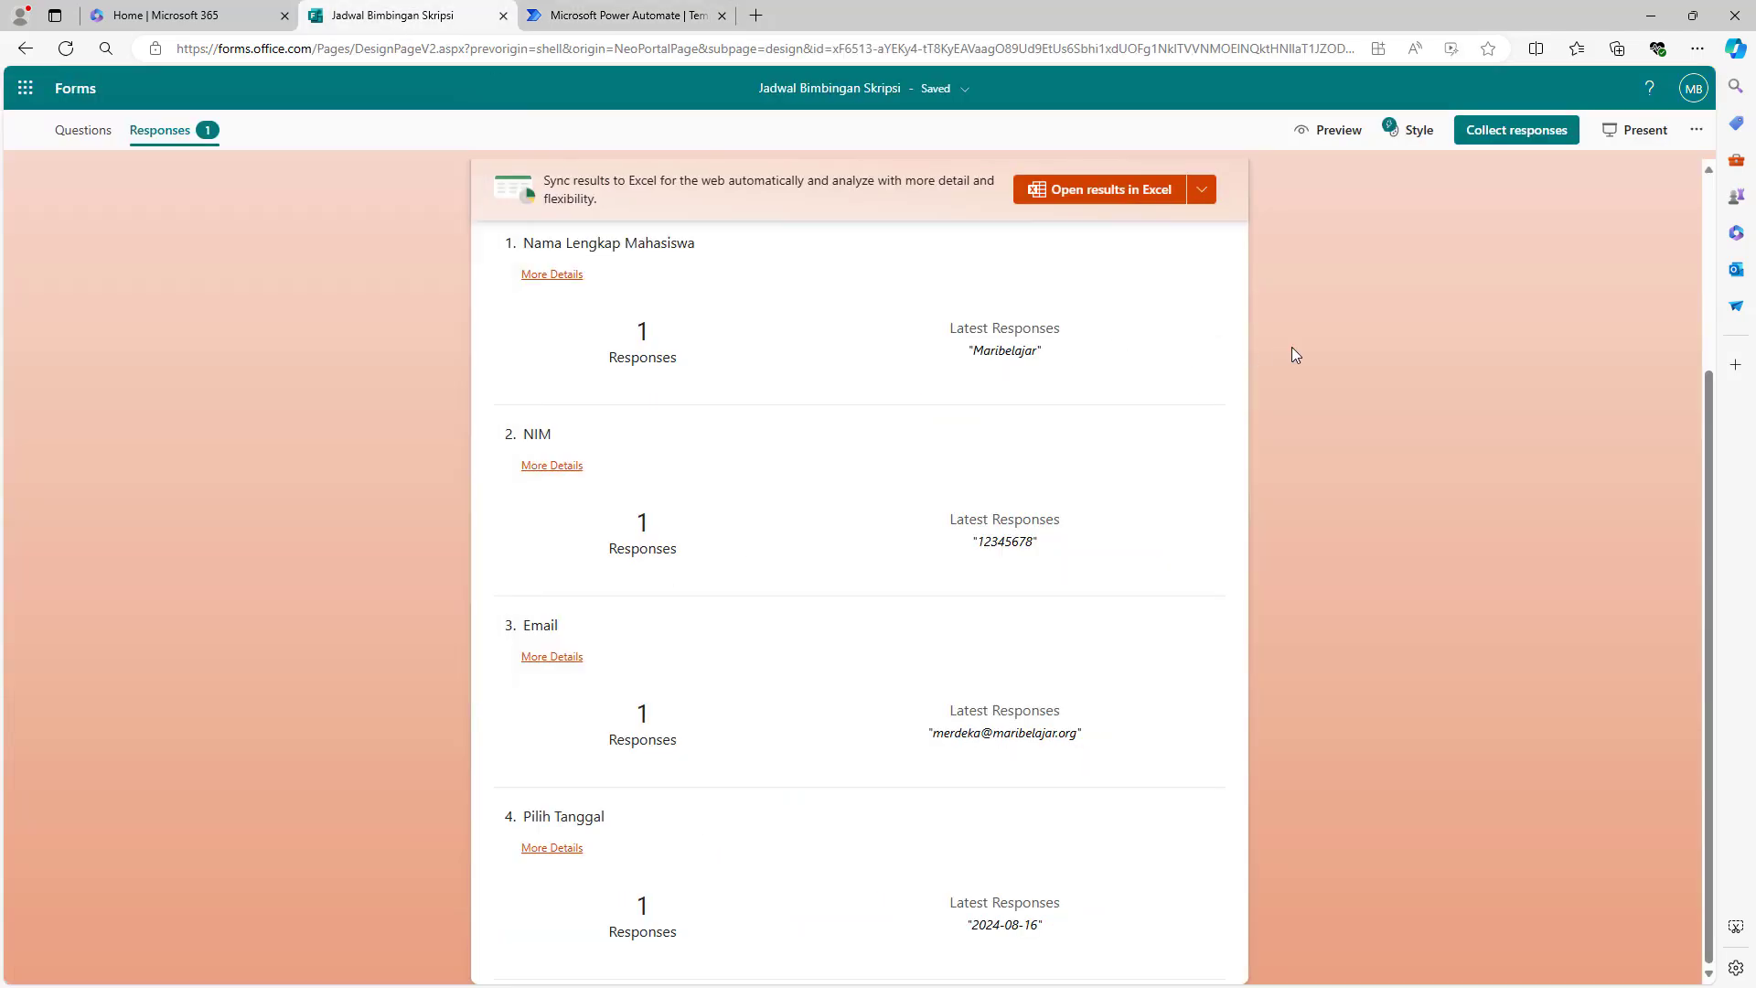
{"action": "left_click", "coordinate": [621, 15]}
{"action": "left_click", "coordinate": [761, 155]}
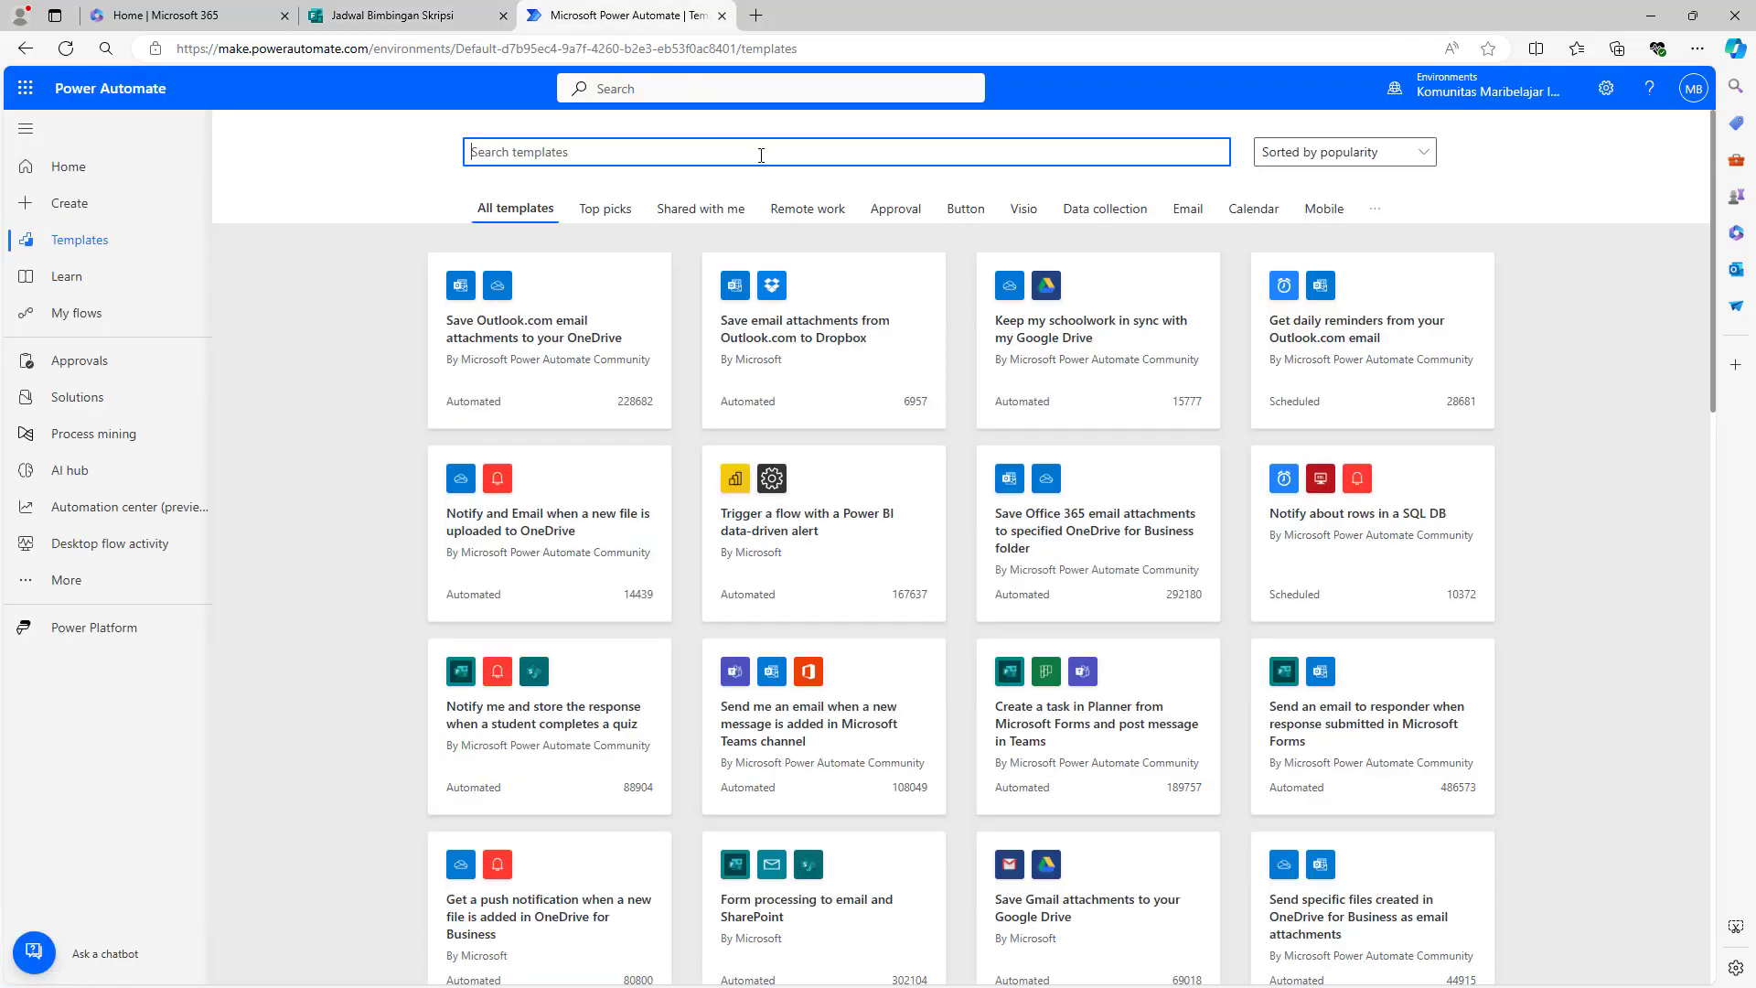
- Search templates for 'forms' and open 'Send an email to responder when response submitted in Microsoft Forms'
{"action": "type", "text": "forms"}
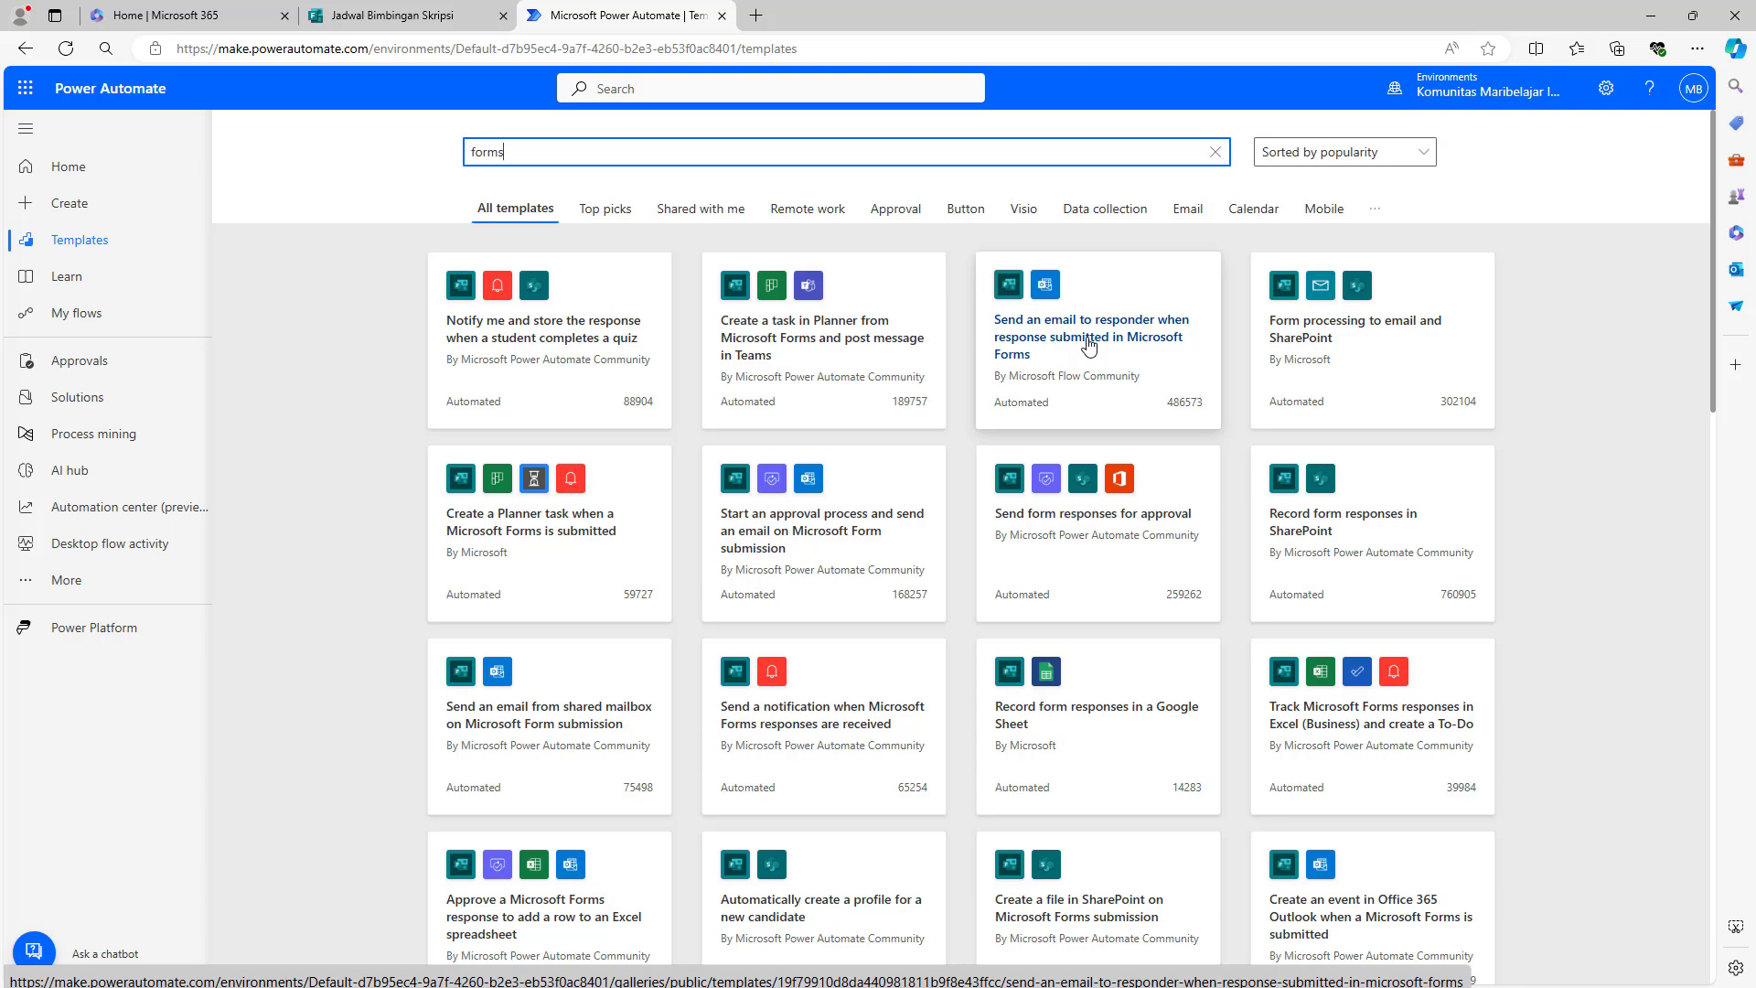
{"action": "left_click", "coordinate": [1088, 345]}
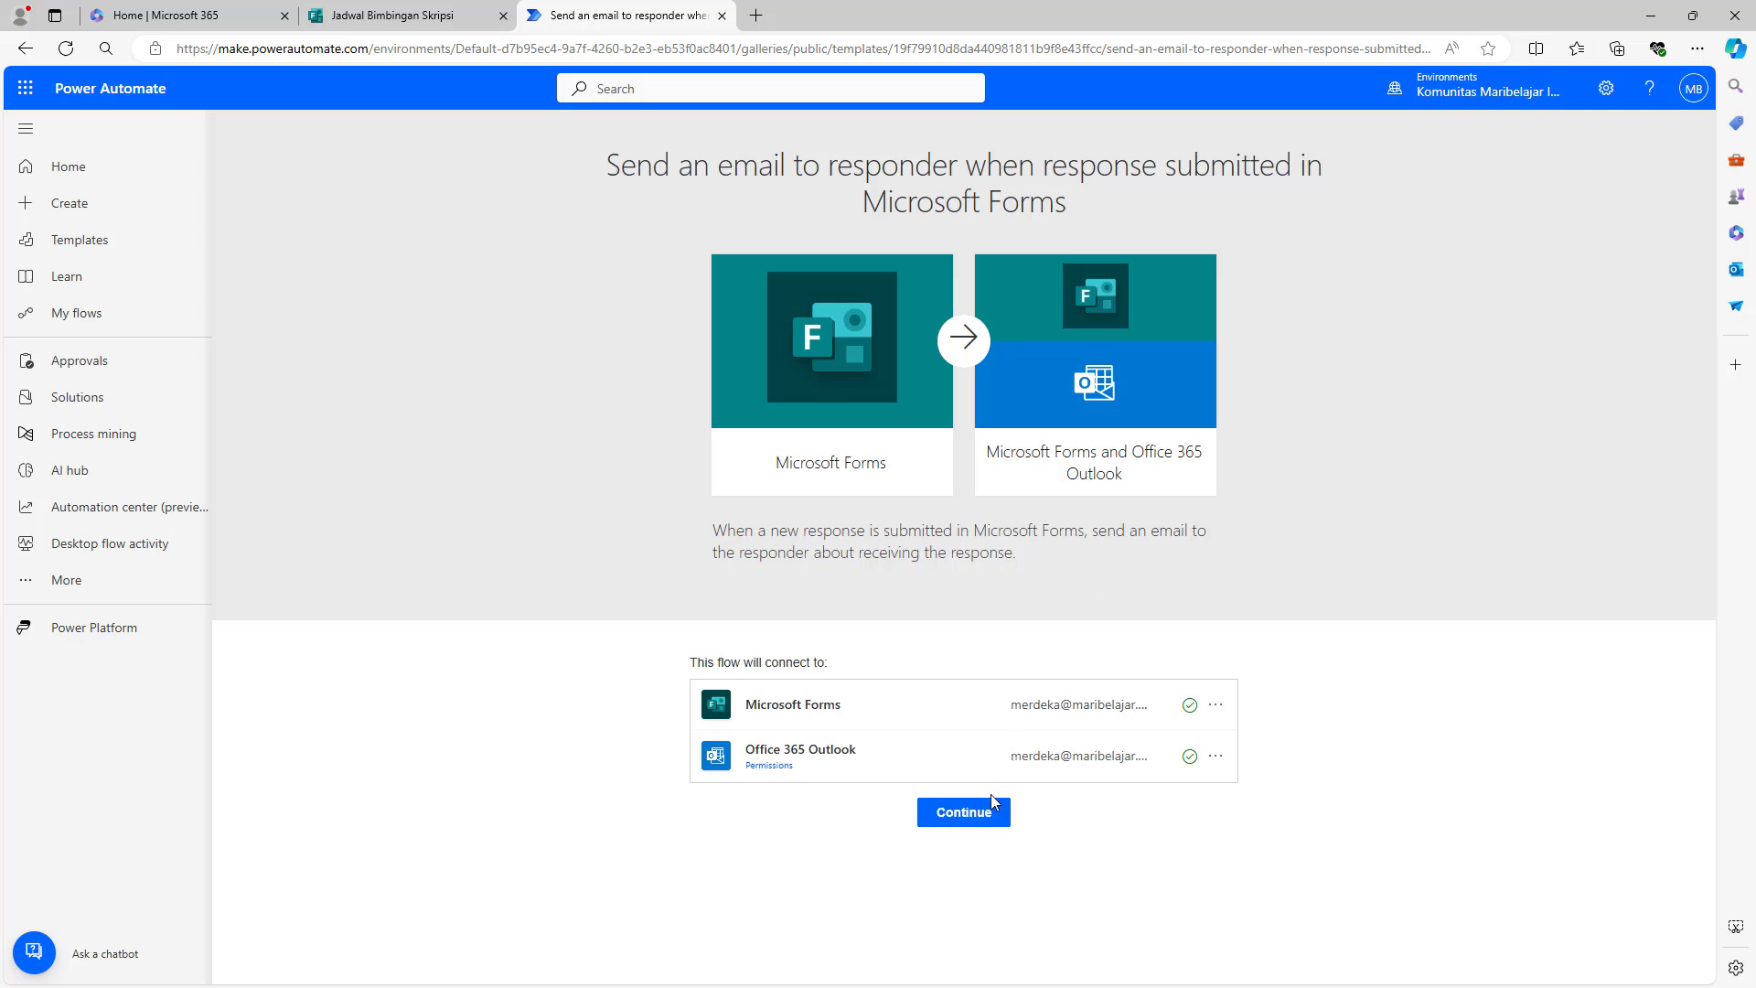
- Create the flow from the template and switch to the classic designer, closing Copilot and feedback panes
{"action": "left_click", "coordinate": [984, 820]}
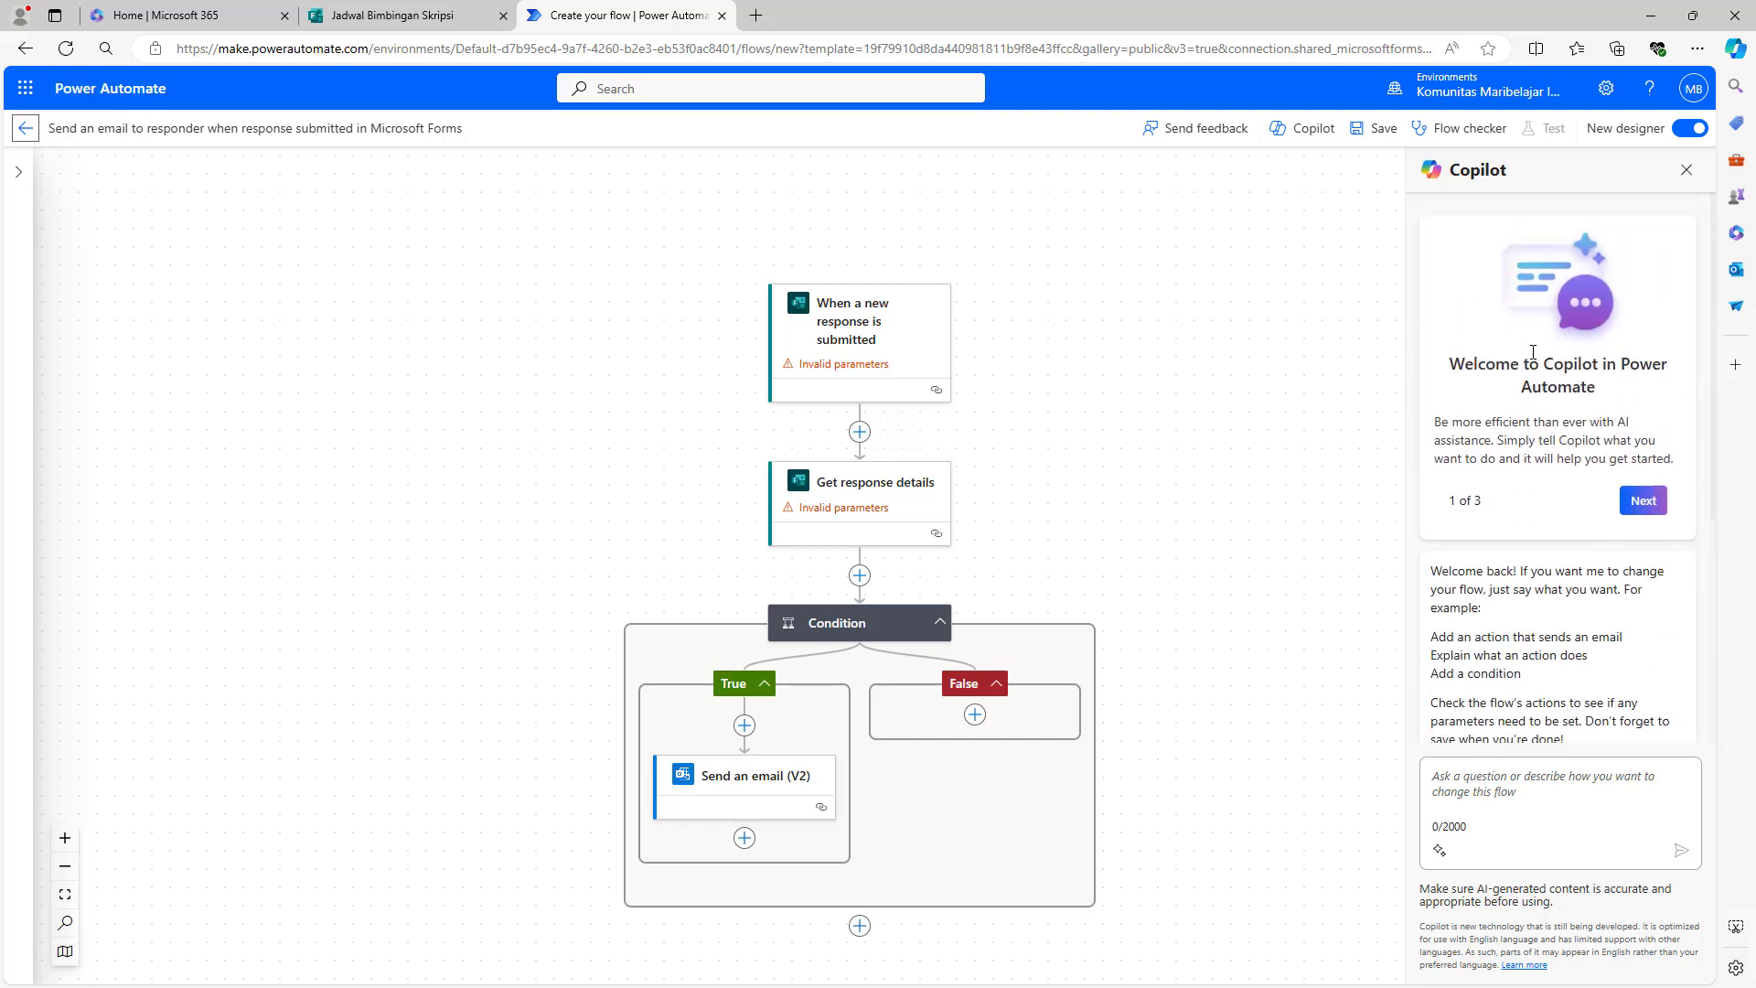
{"action": "left_click", "coordinate": [1684, 175]}
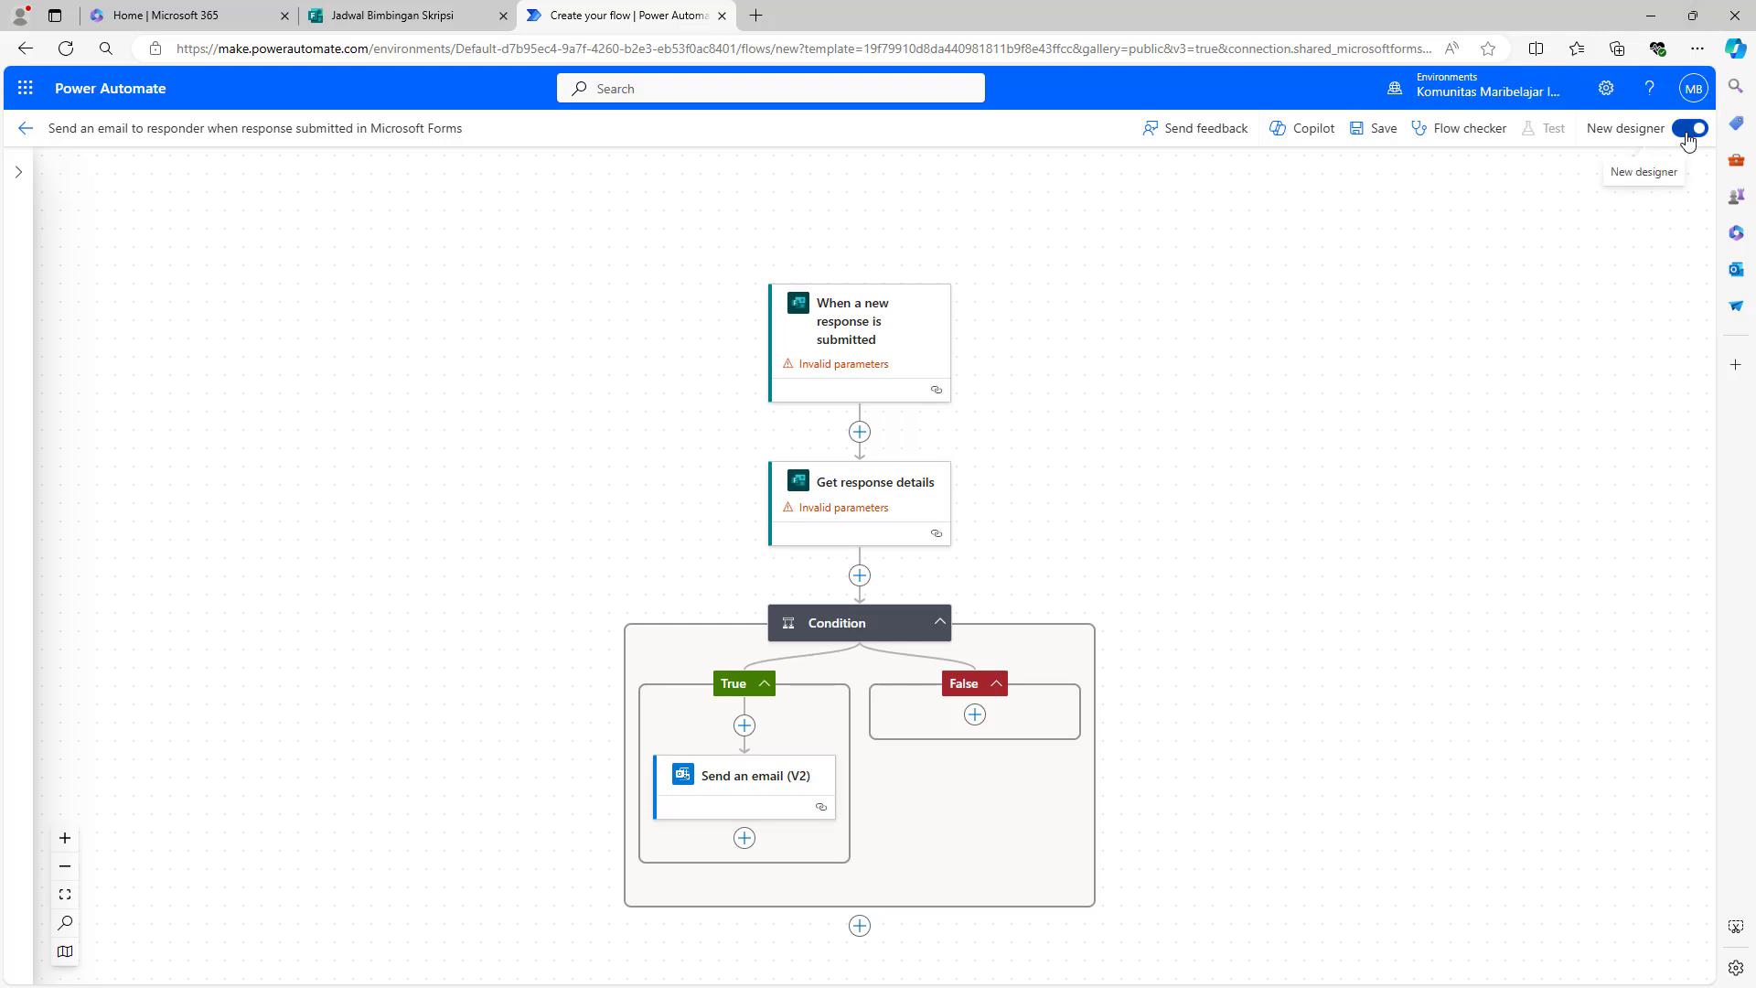
{"action": "left_click", "coordinate": [1687, 132]}
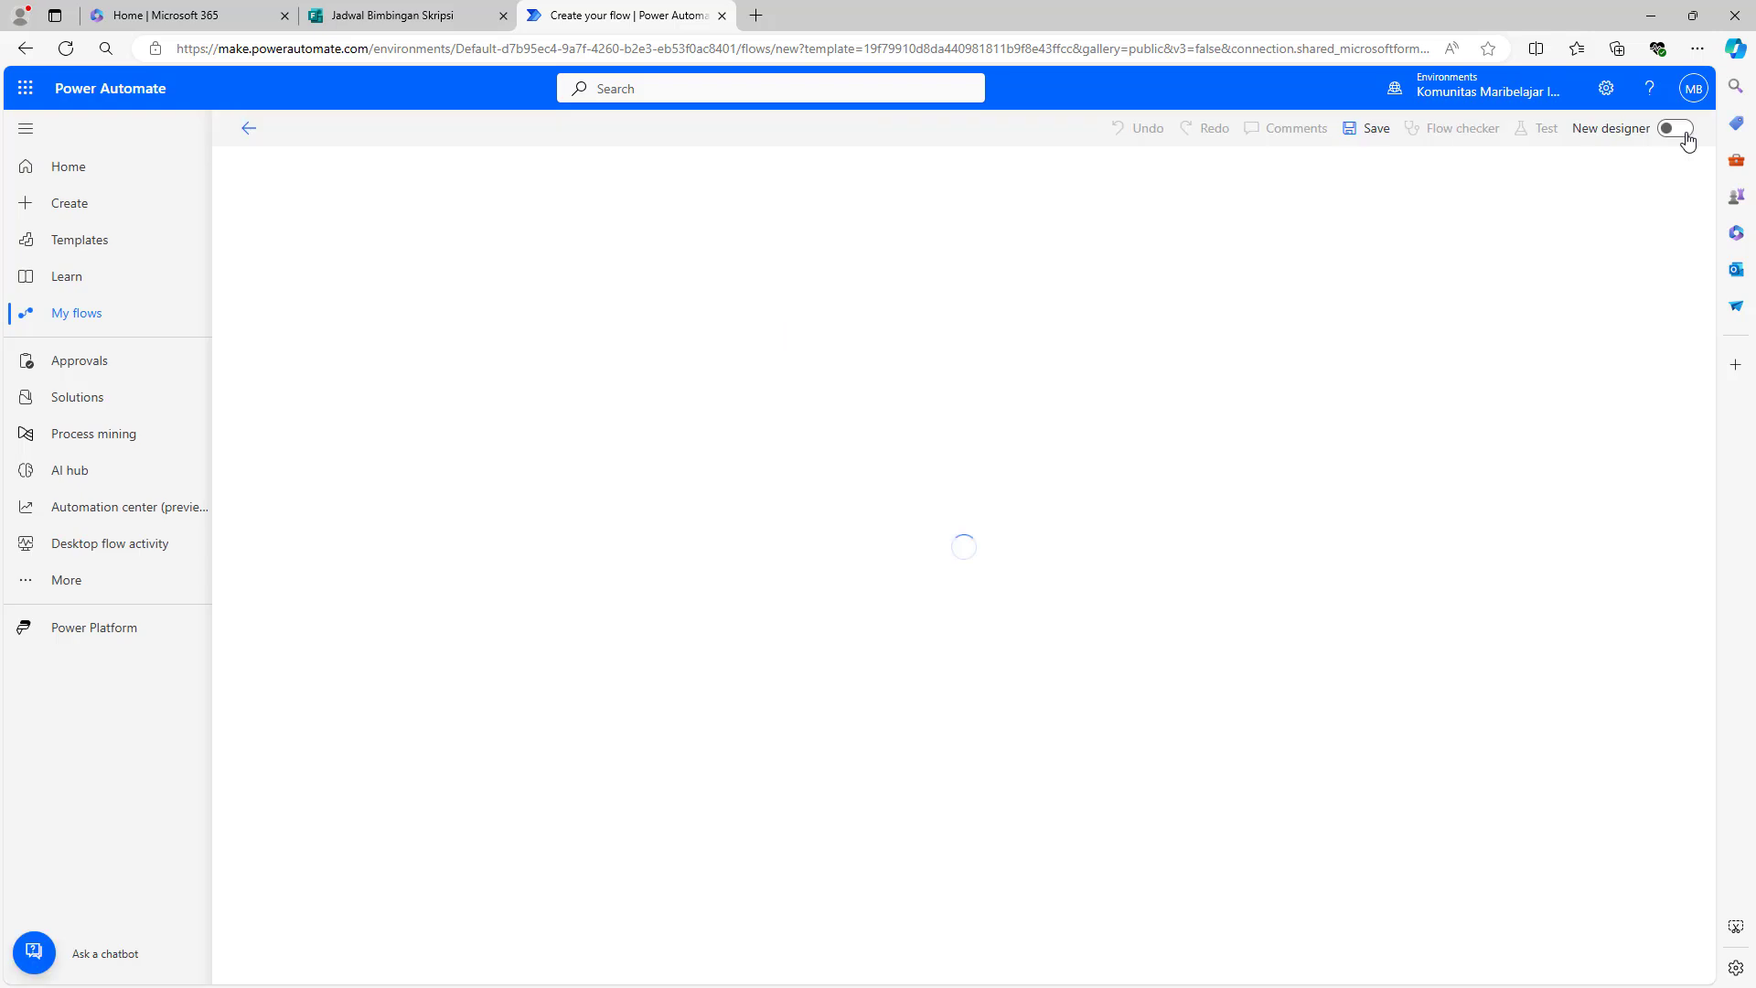
{"action": "left_click", "coordinate": [1686, 139]}
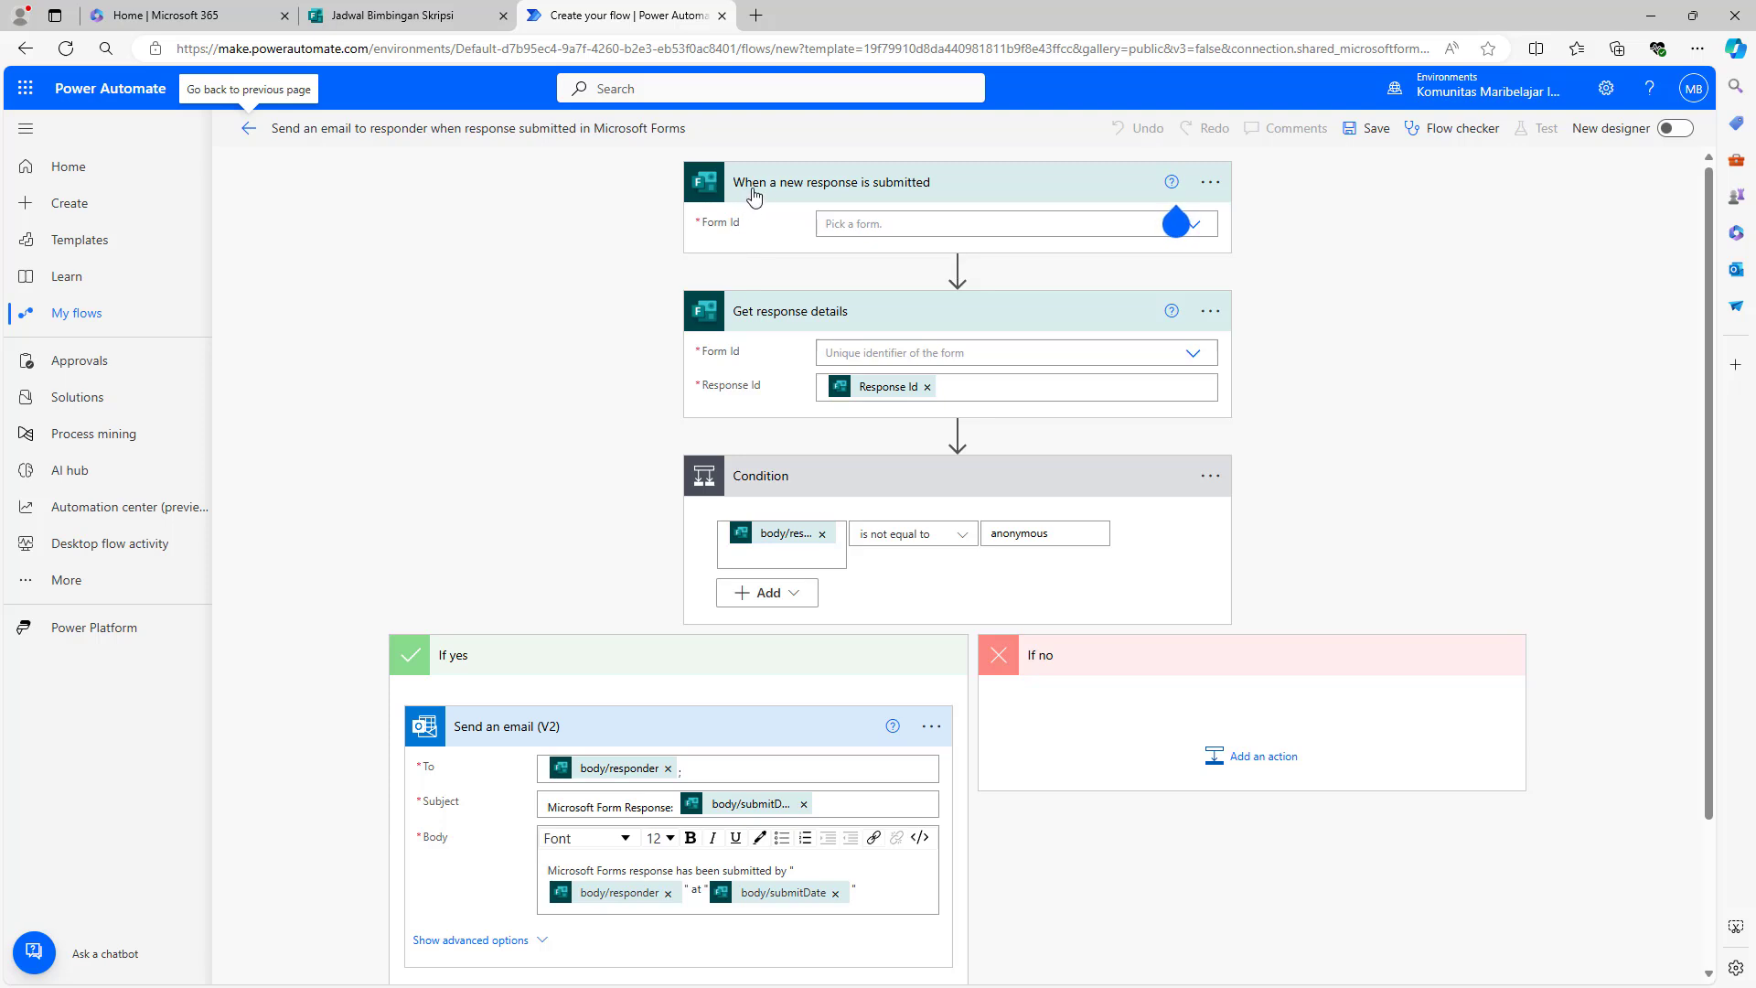
- Point the trigger and Get response details at the Jadwal Bimbingan Skripsi form, then inspect the Condition operators
{"action": "left_click", "coordinate": [853, 225]}
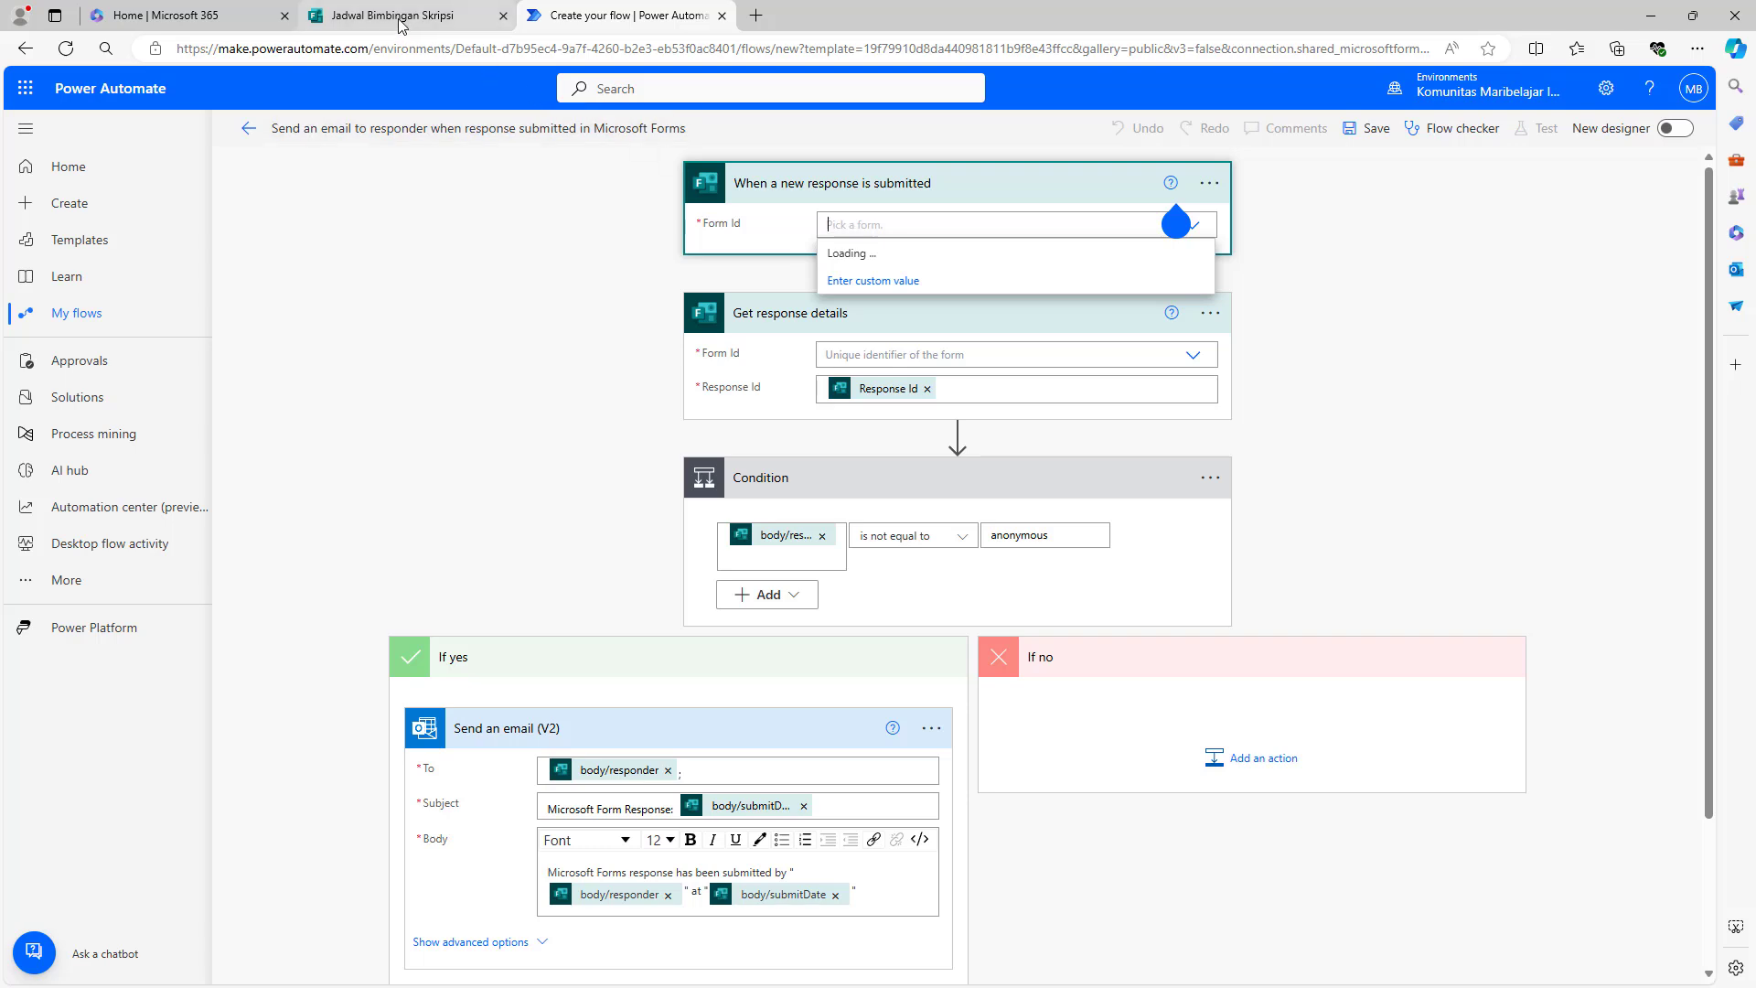
{"action": "type", "text": "jadwa"}
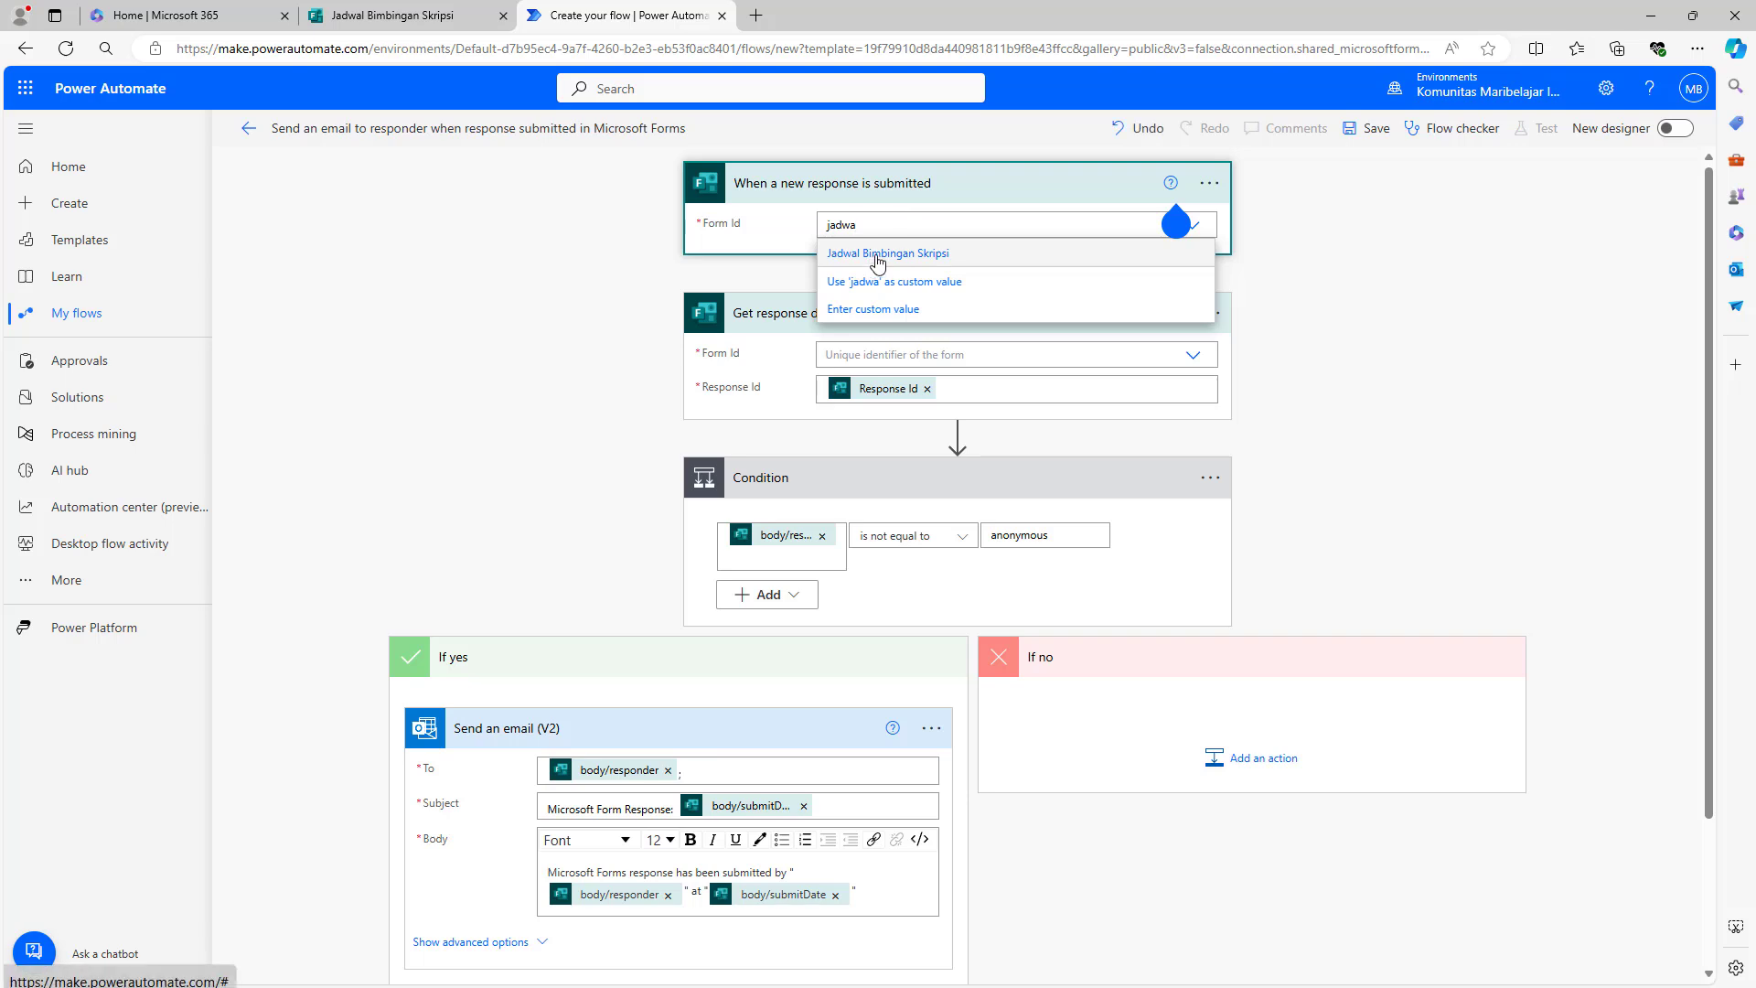
{"action": "left_click", "coordinate": [878, 262]}
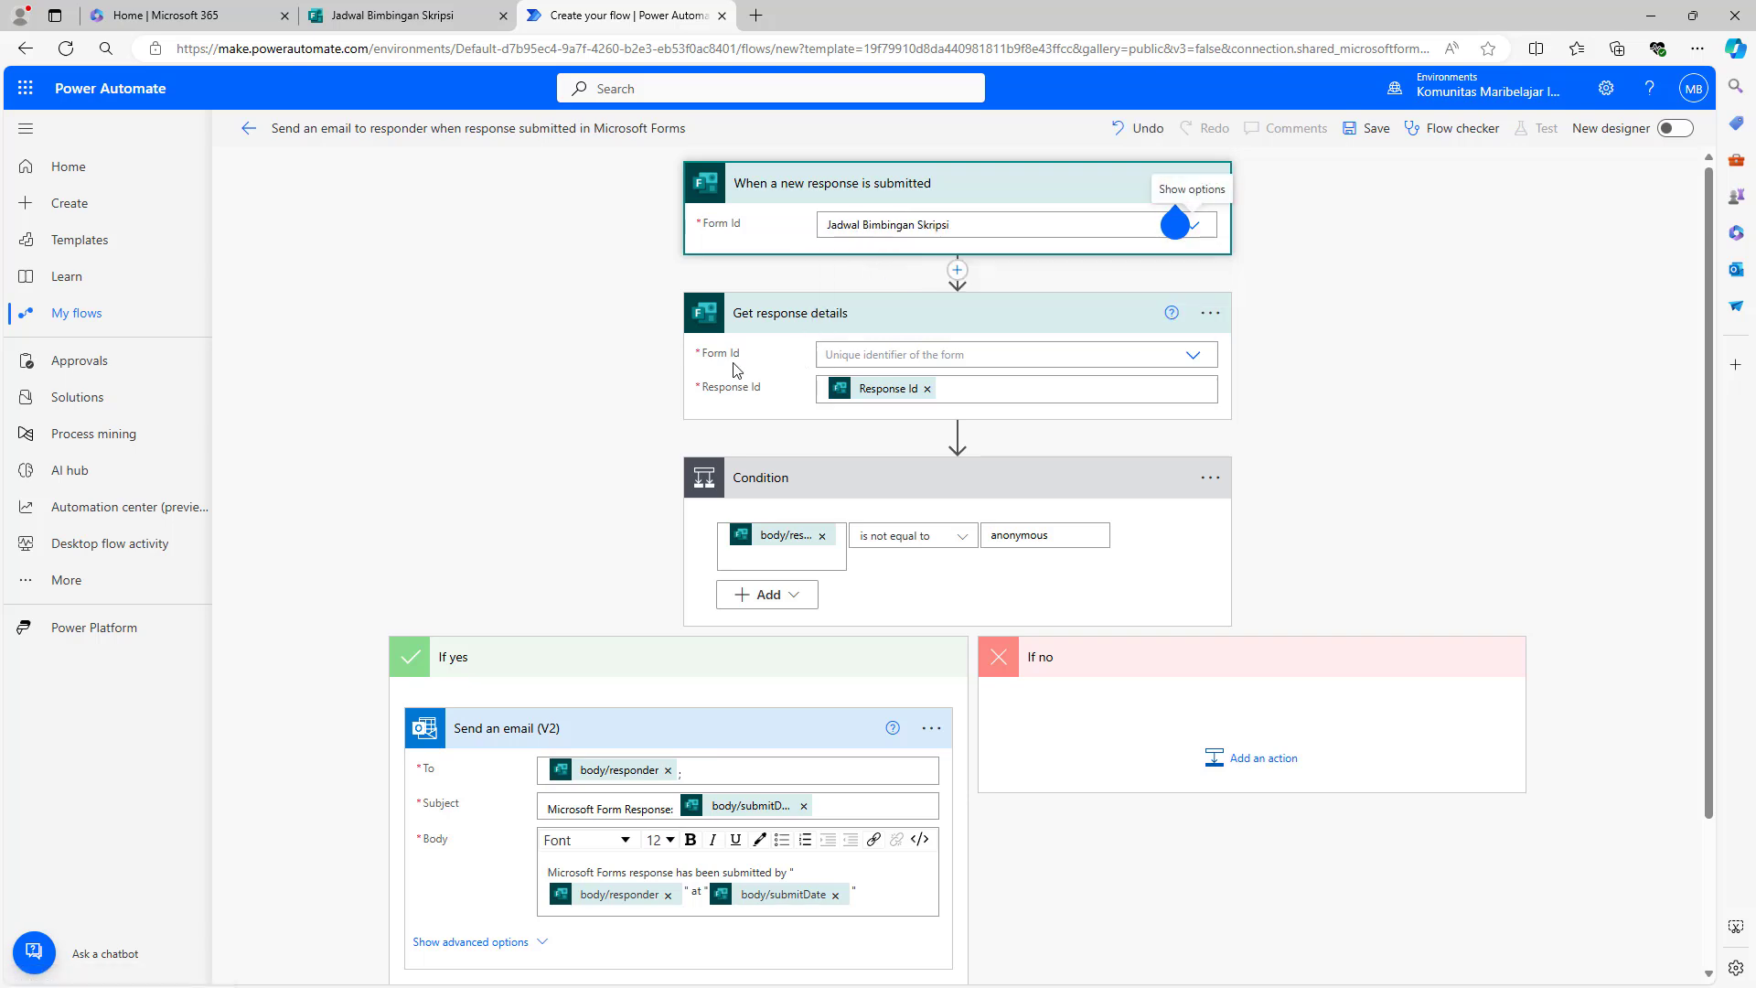
{"action": "left_click", "coordinate": [899, 353]}
{"action": "type", "text": "jadwal"}
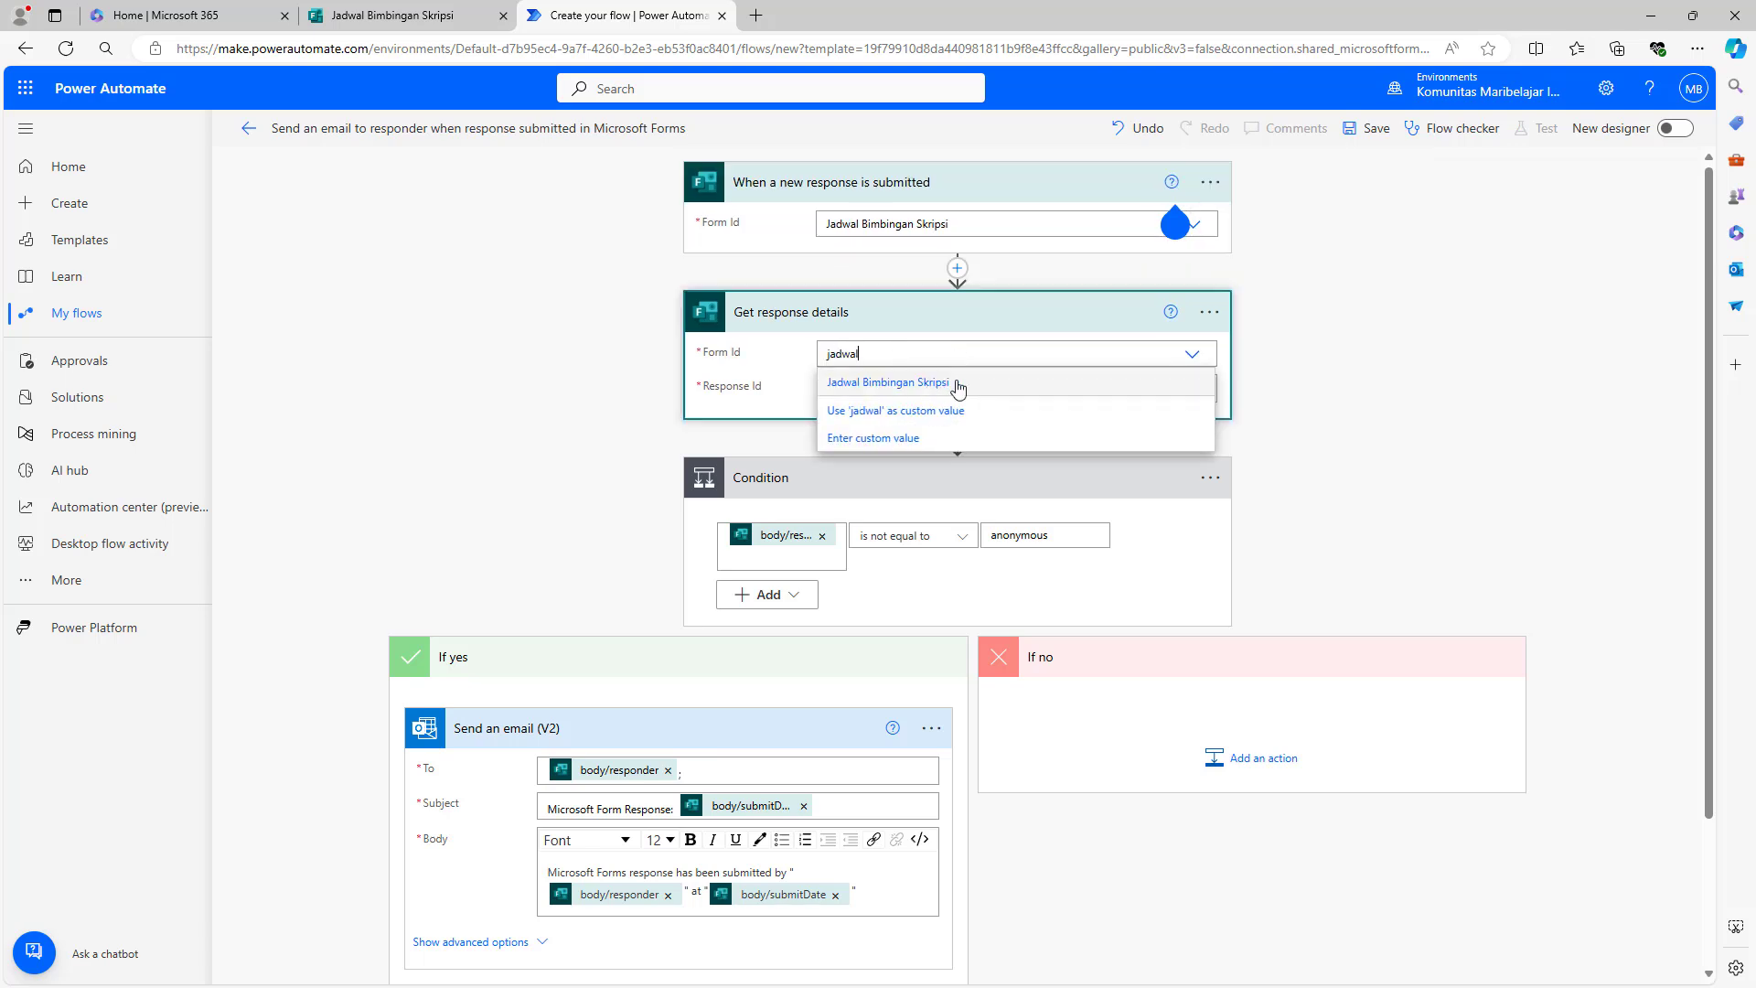
{"action": "left_click", "coordinate": [904, 381]}
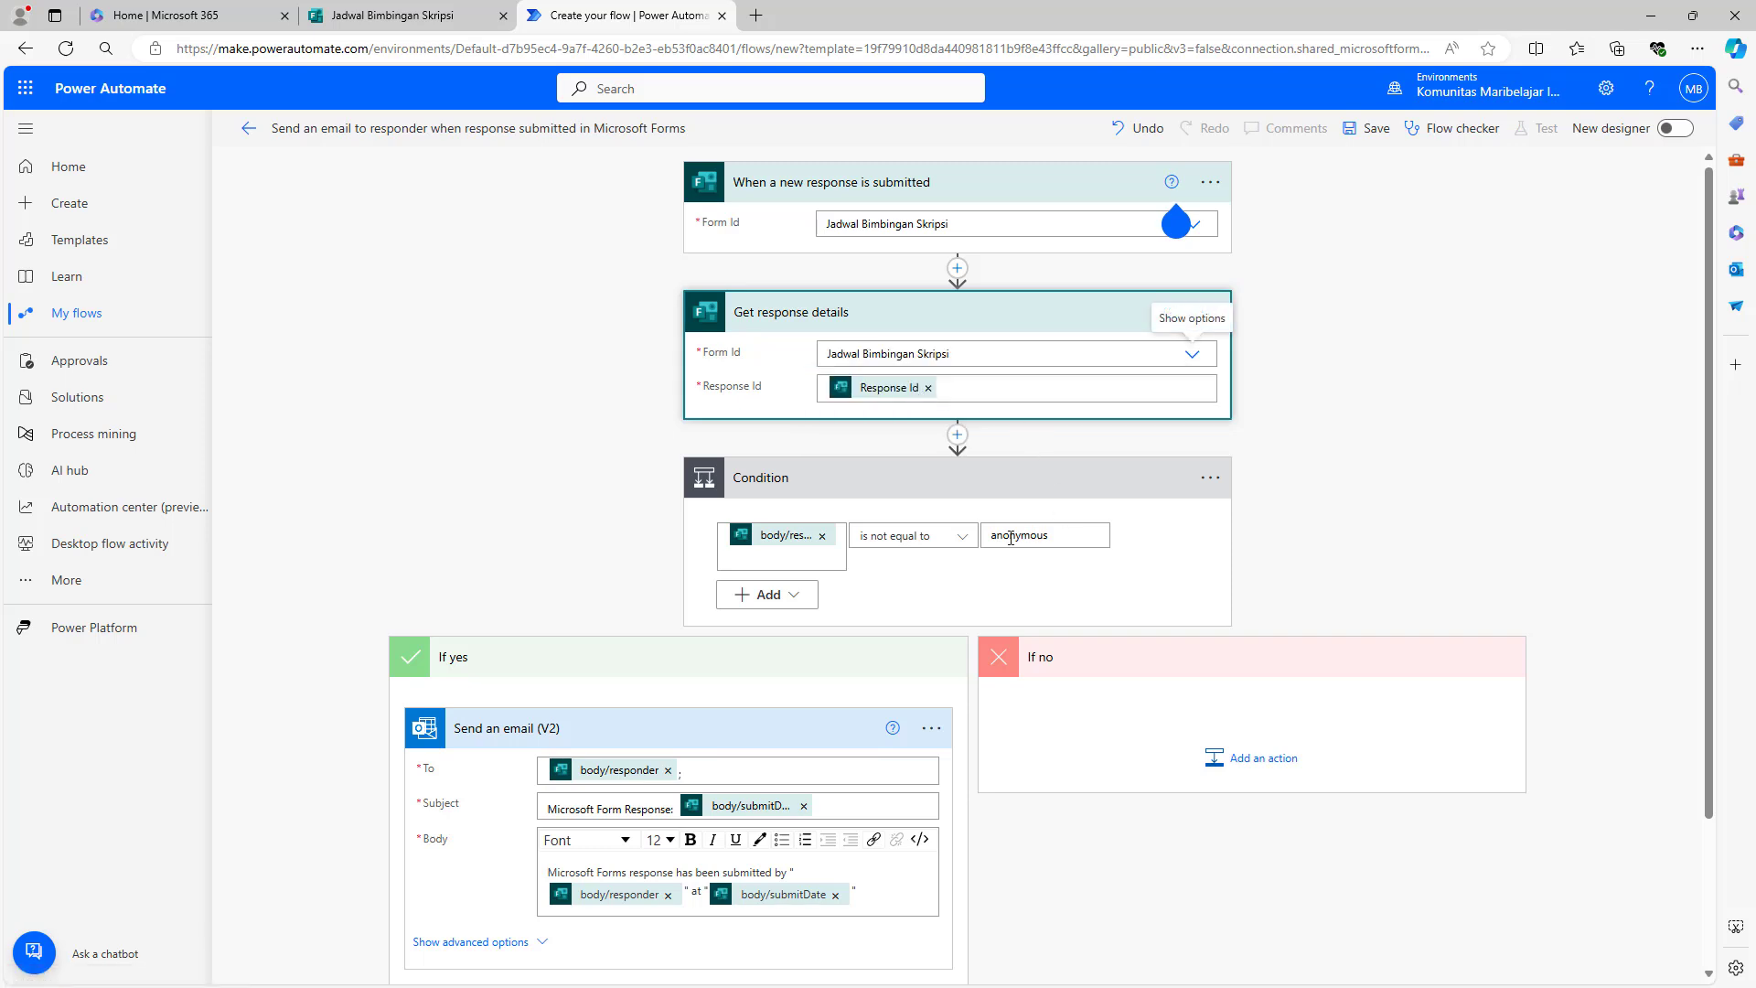
{"action": "left_click", "coordinate": [922, 533]}
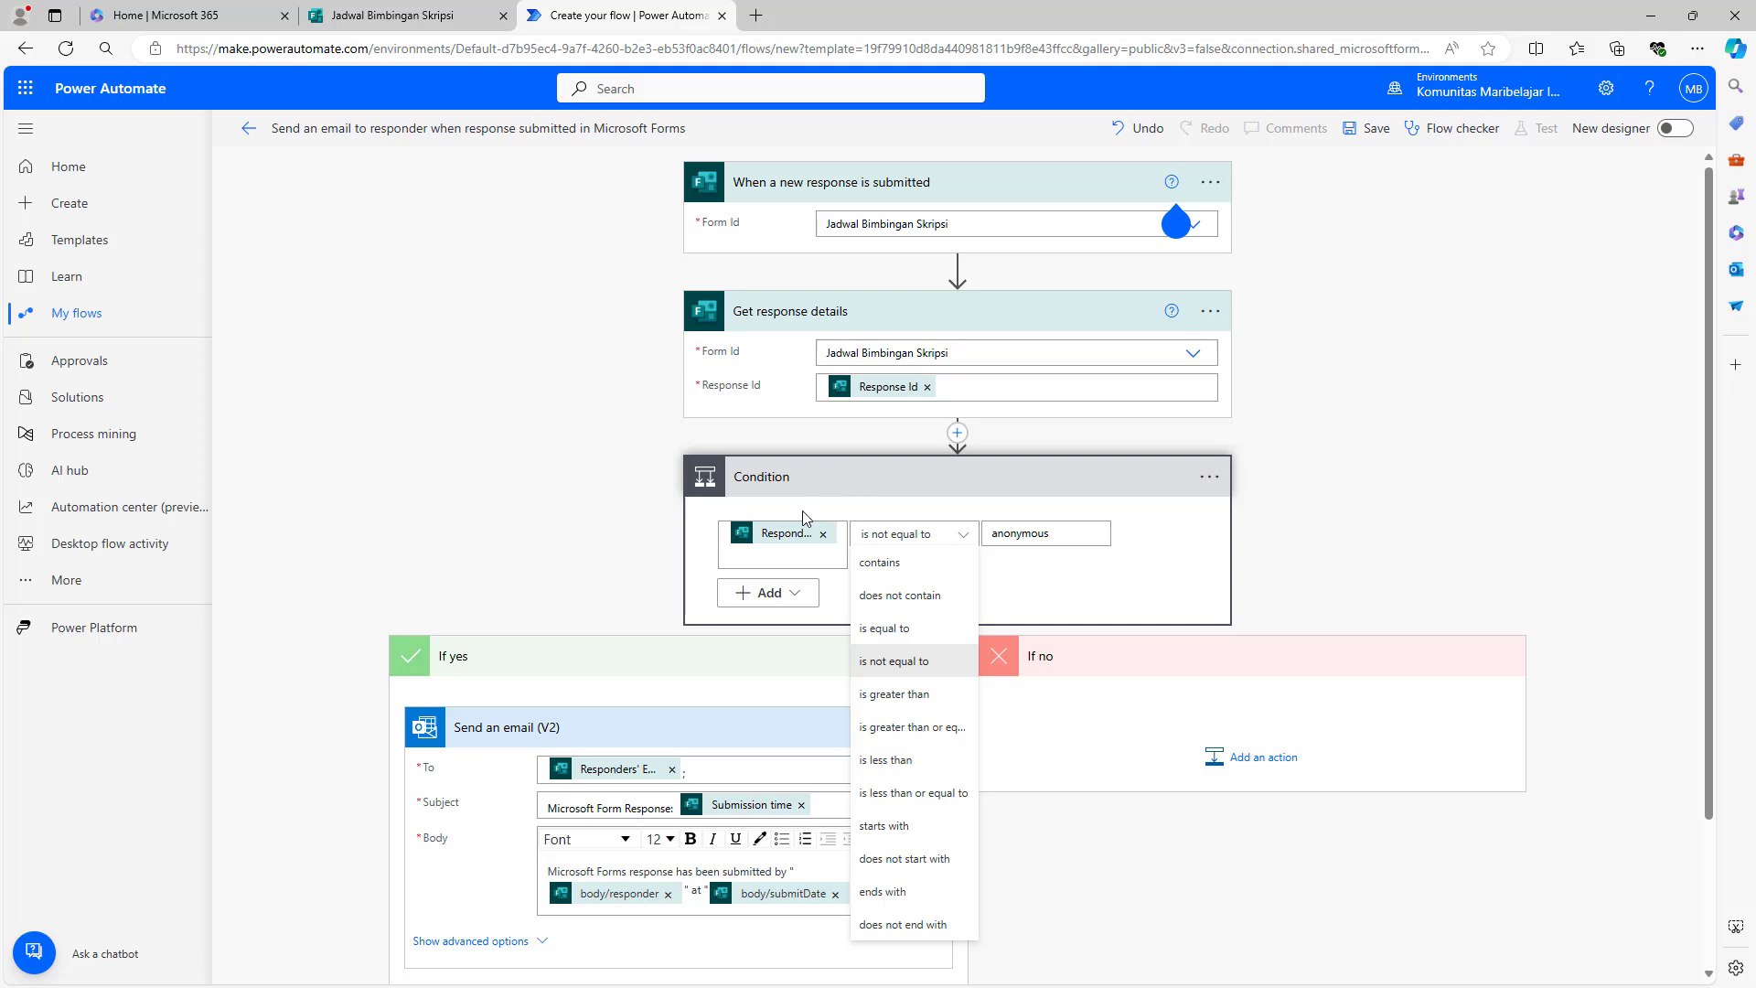
{"action": "left_click", "coordinate": [1182, 517]}
{"action": "left_click", "coordinate": [945, 541]}
- Delete the Condition step and its branches from the flow
{"action": "left_click", "coordinate": [1160, 562]}
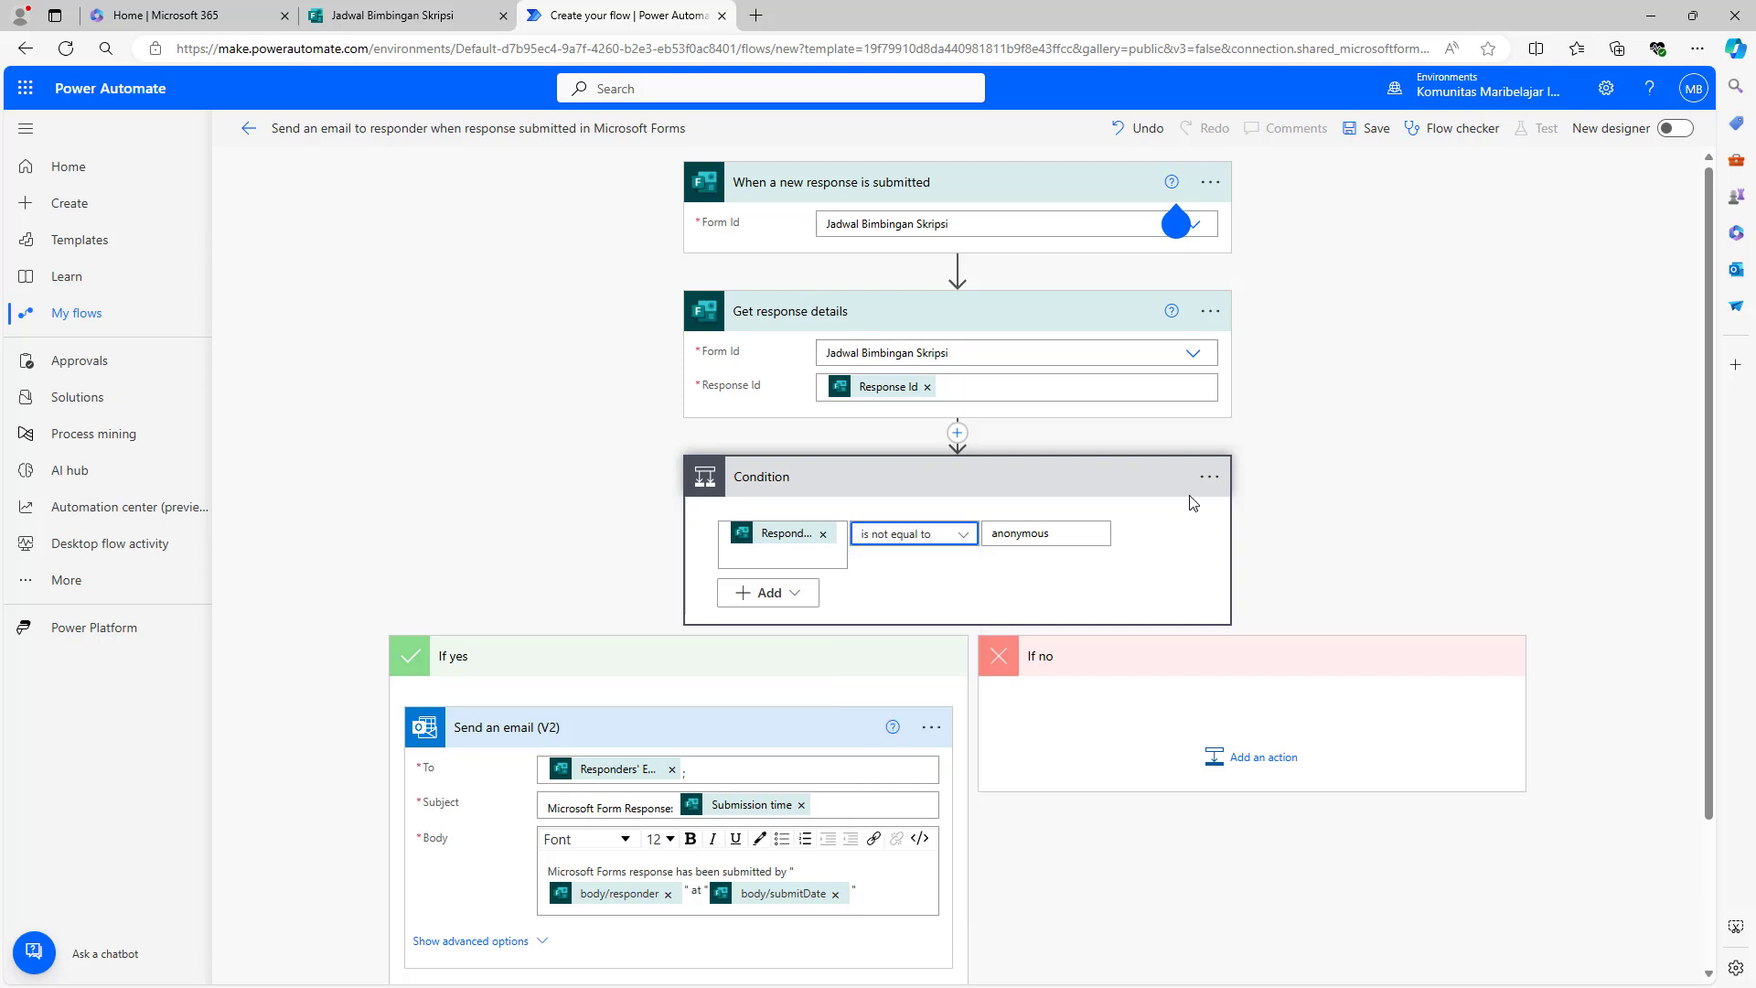
{"action": "left_click", "coordinate": [1209, 477]}
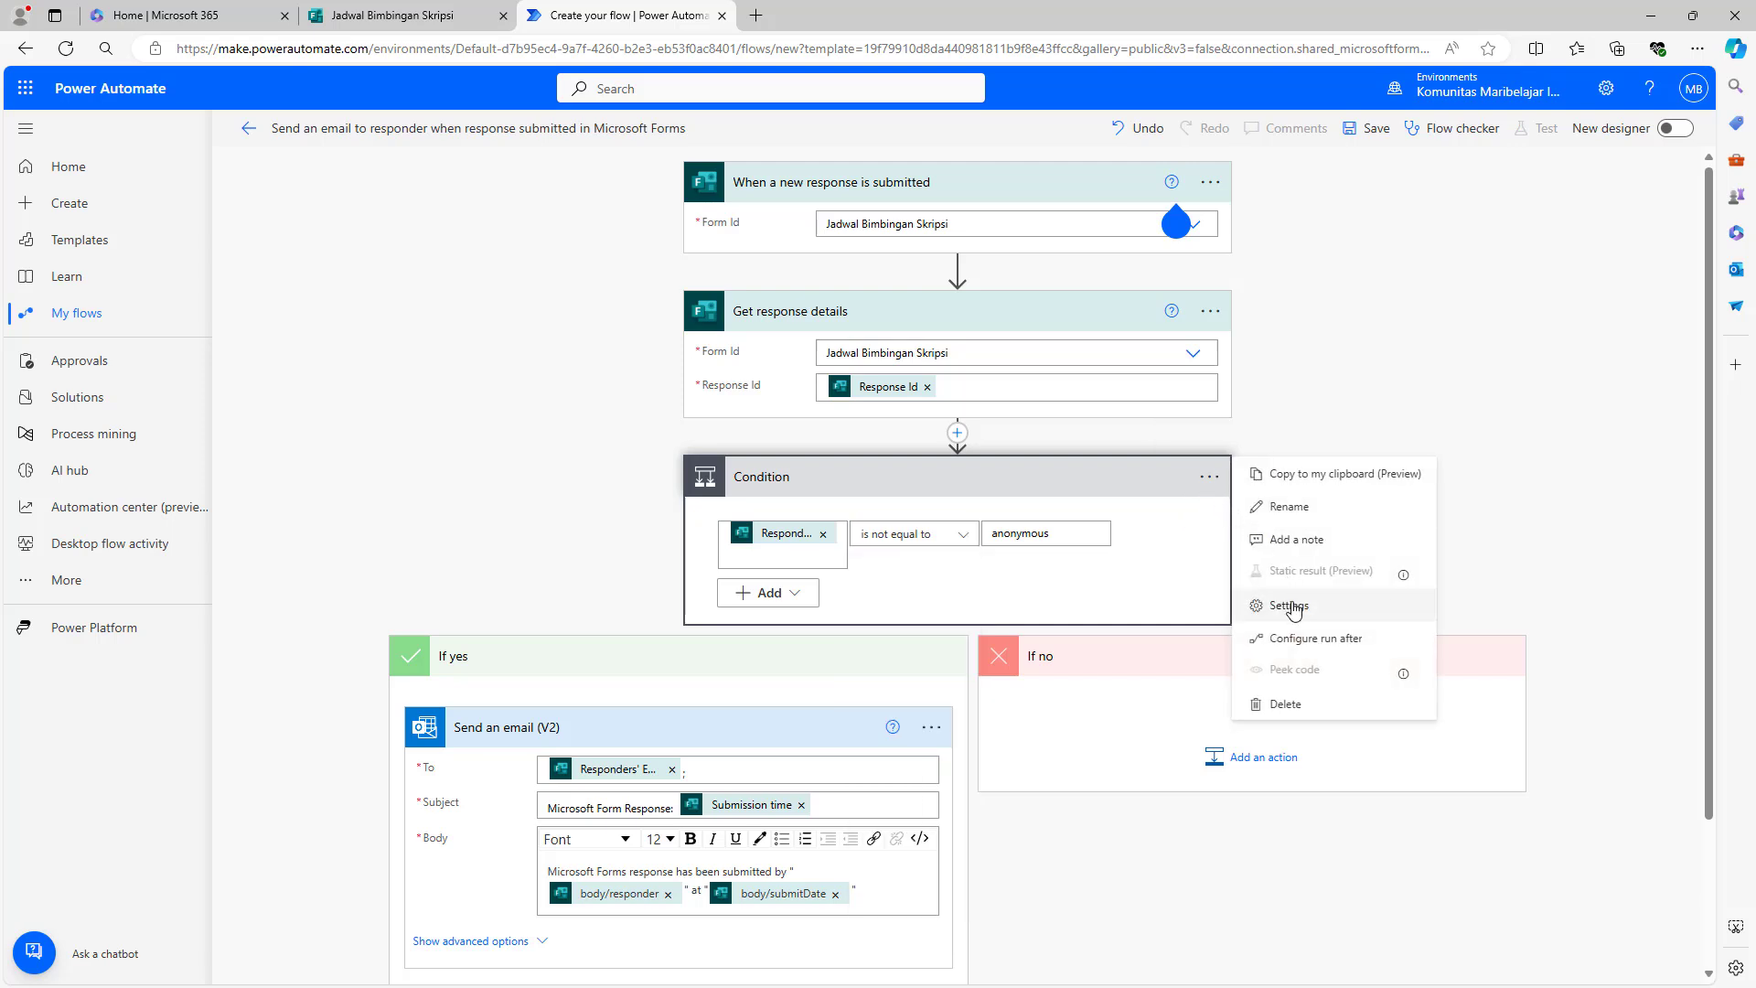
{"action": "left_click", "coordinate": [1285, 703]}
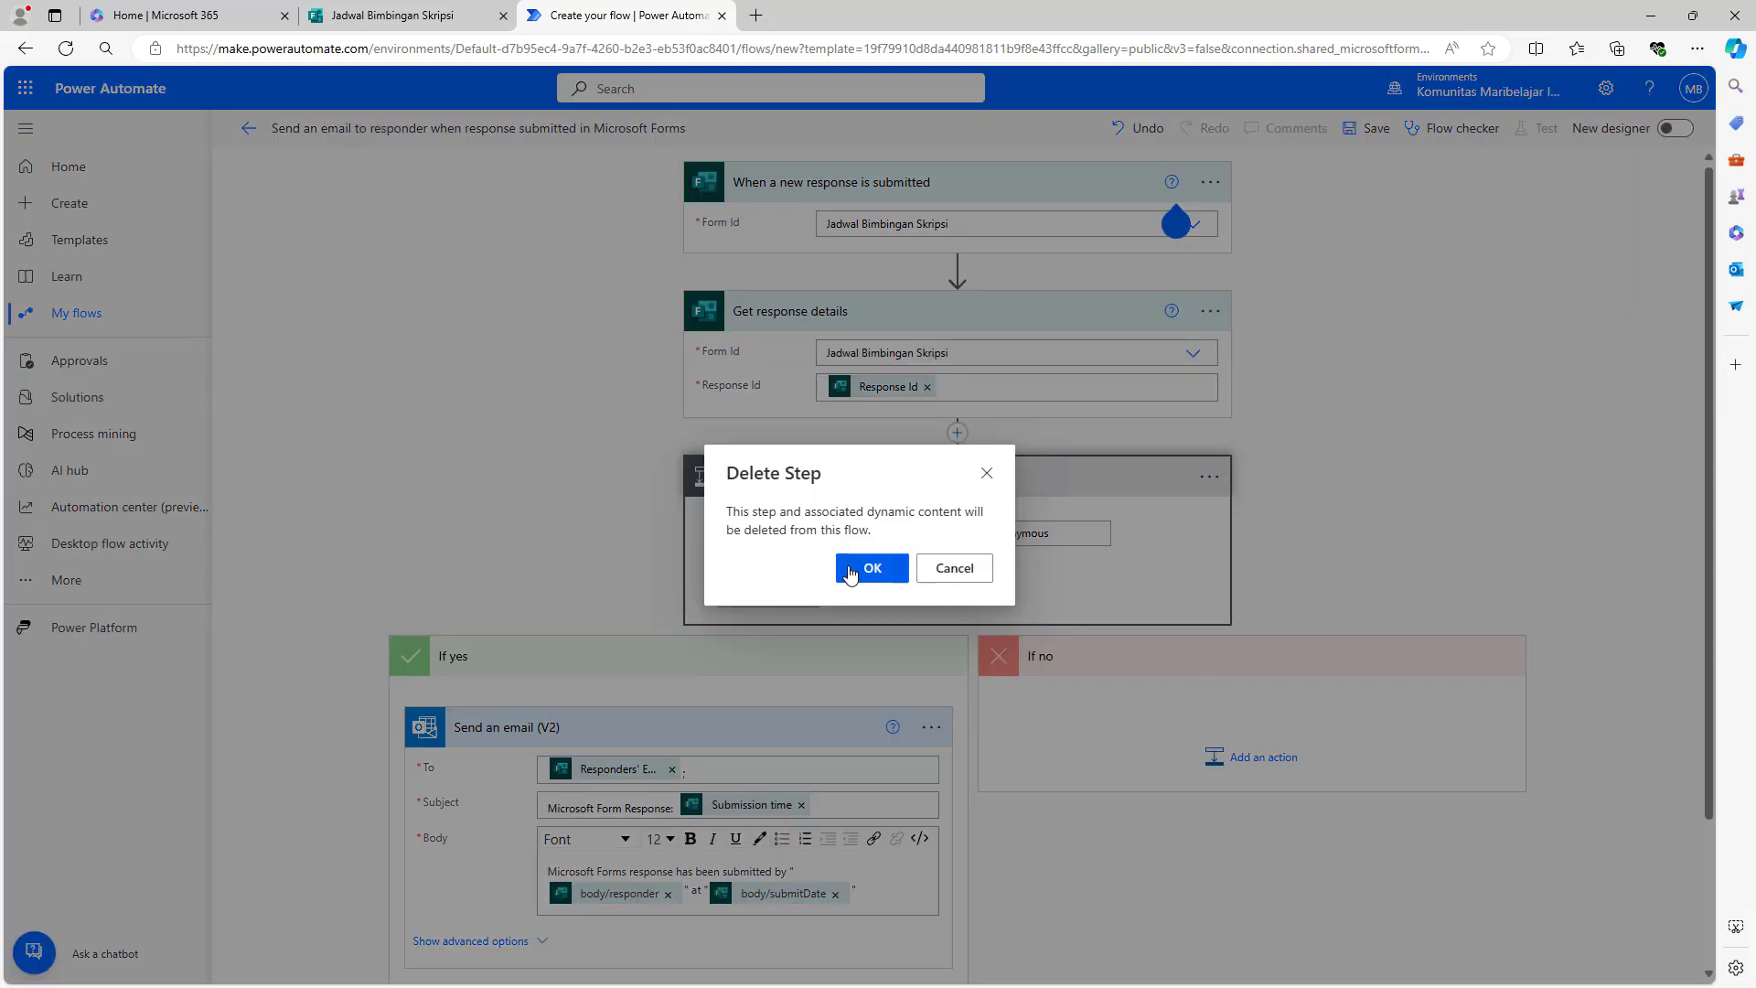
{"action": "left_click", "coordinate": [850, 570]}
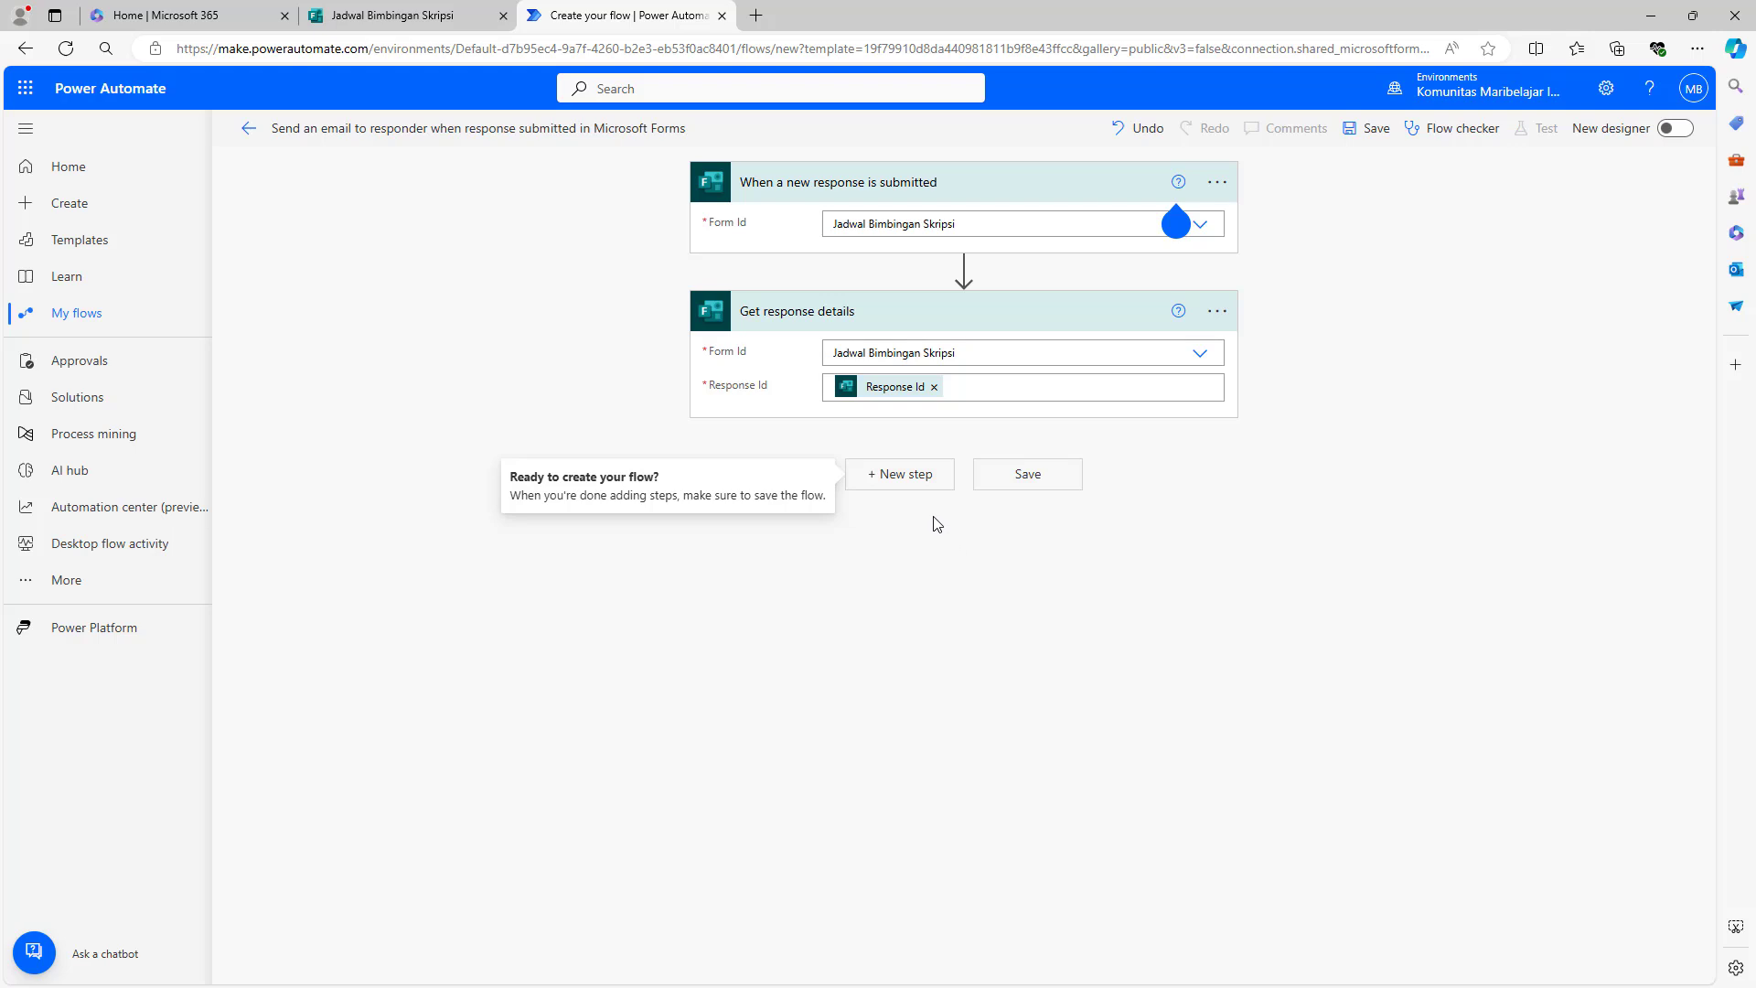
- Add an Office 365 Outlook Send an email (V2) step after Get response details
{"action": "left_click", "coordinate": [895, 485]}
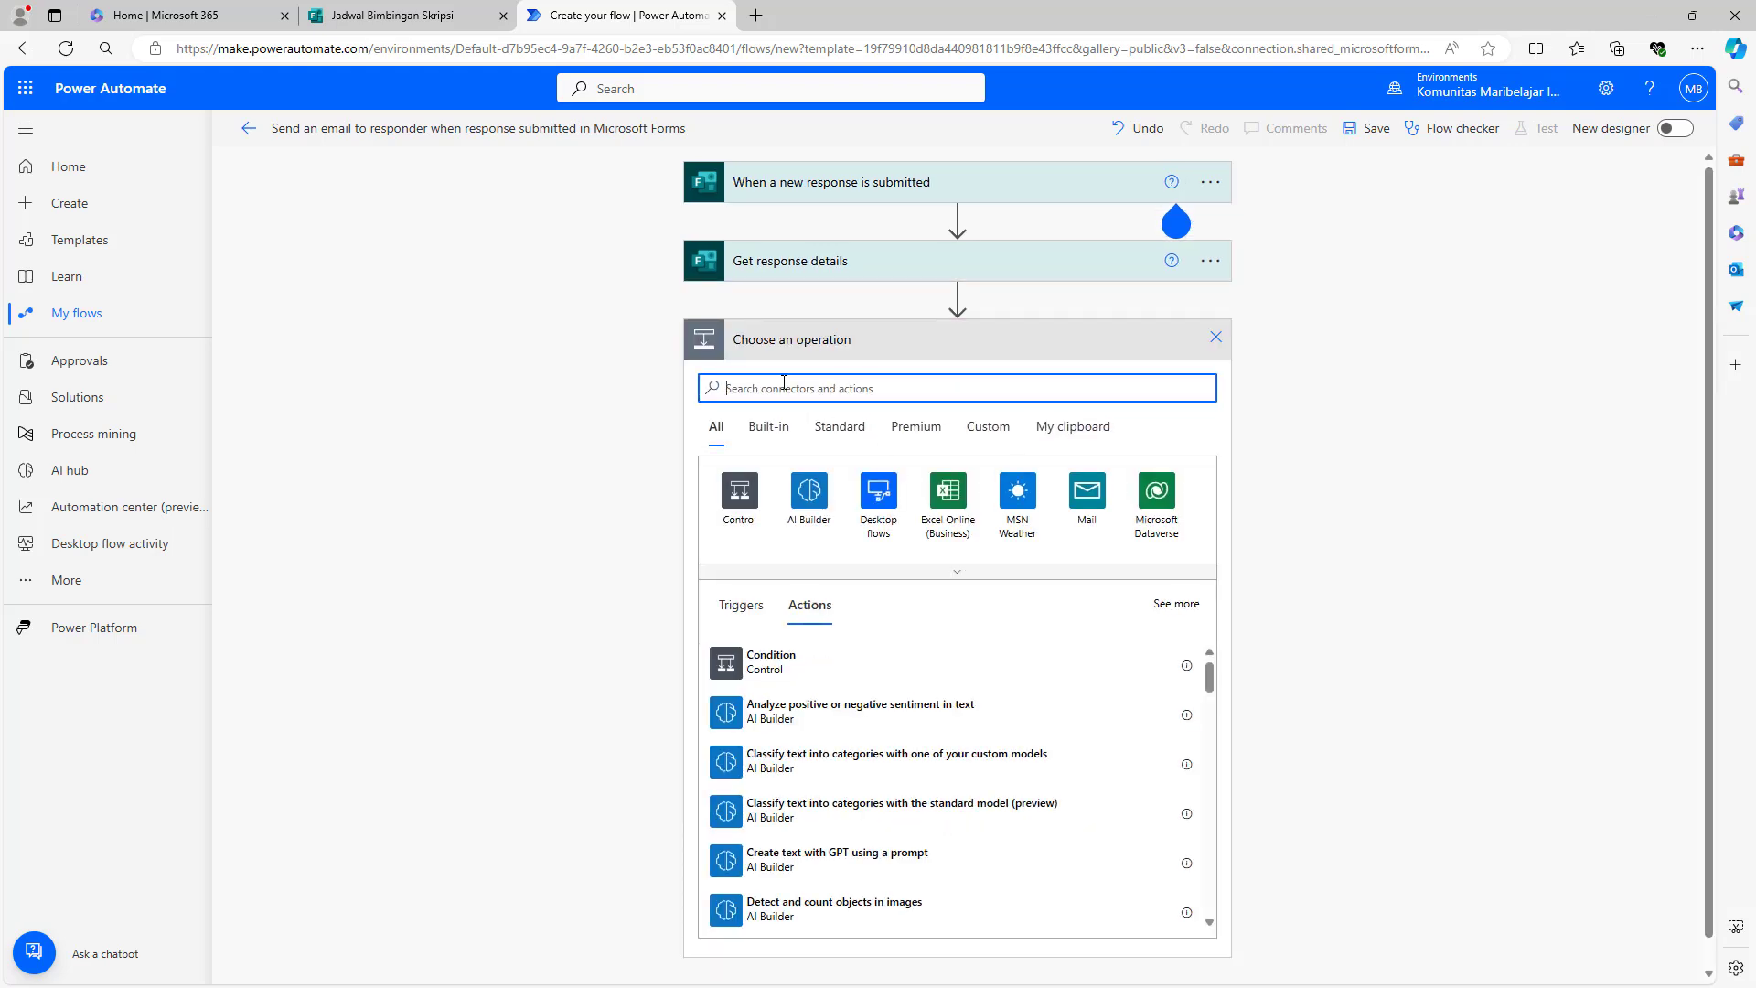
{"action": "type", "text": "send email"}
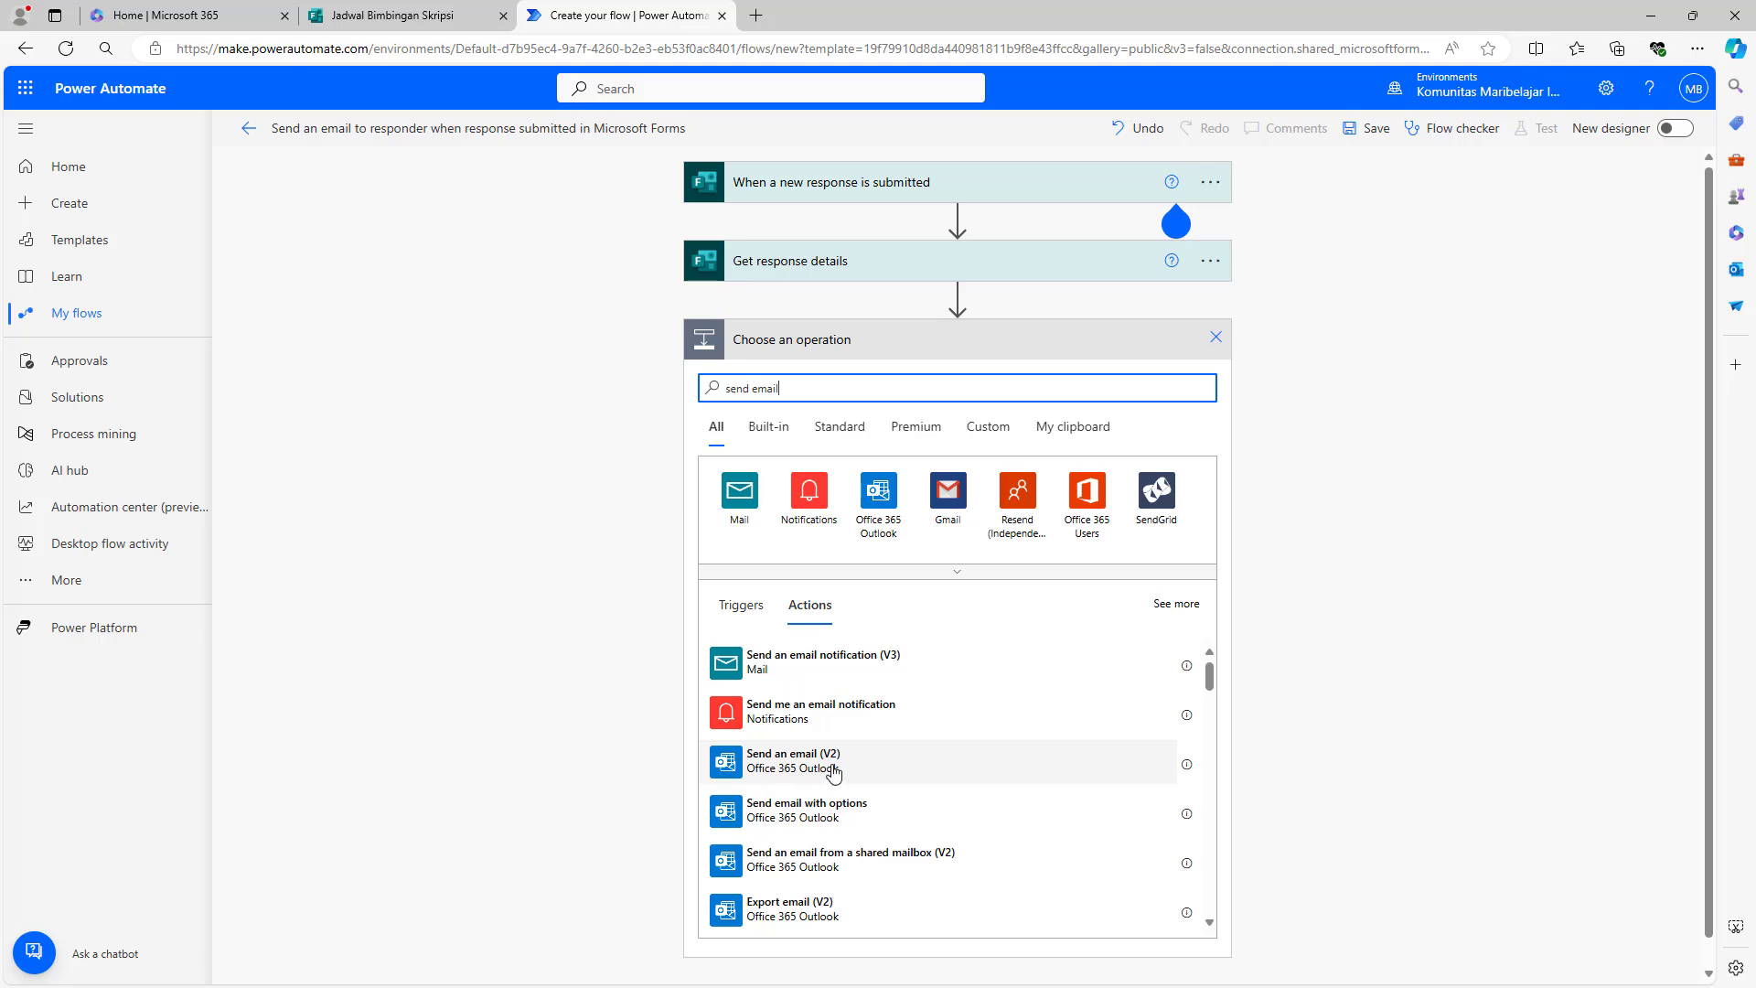
{"action": "left_click", "coordinate": [833, 766]}
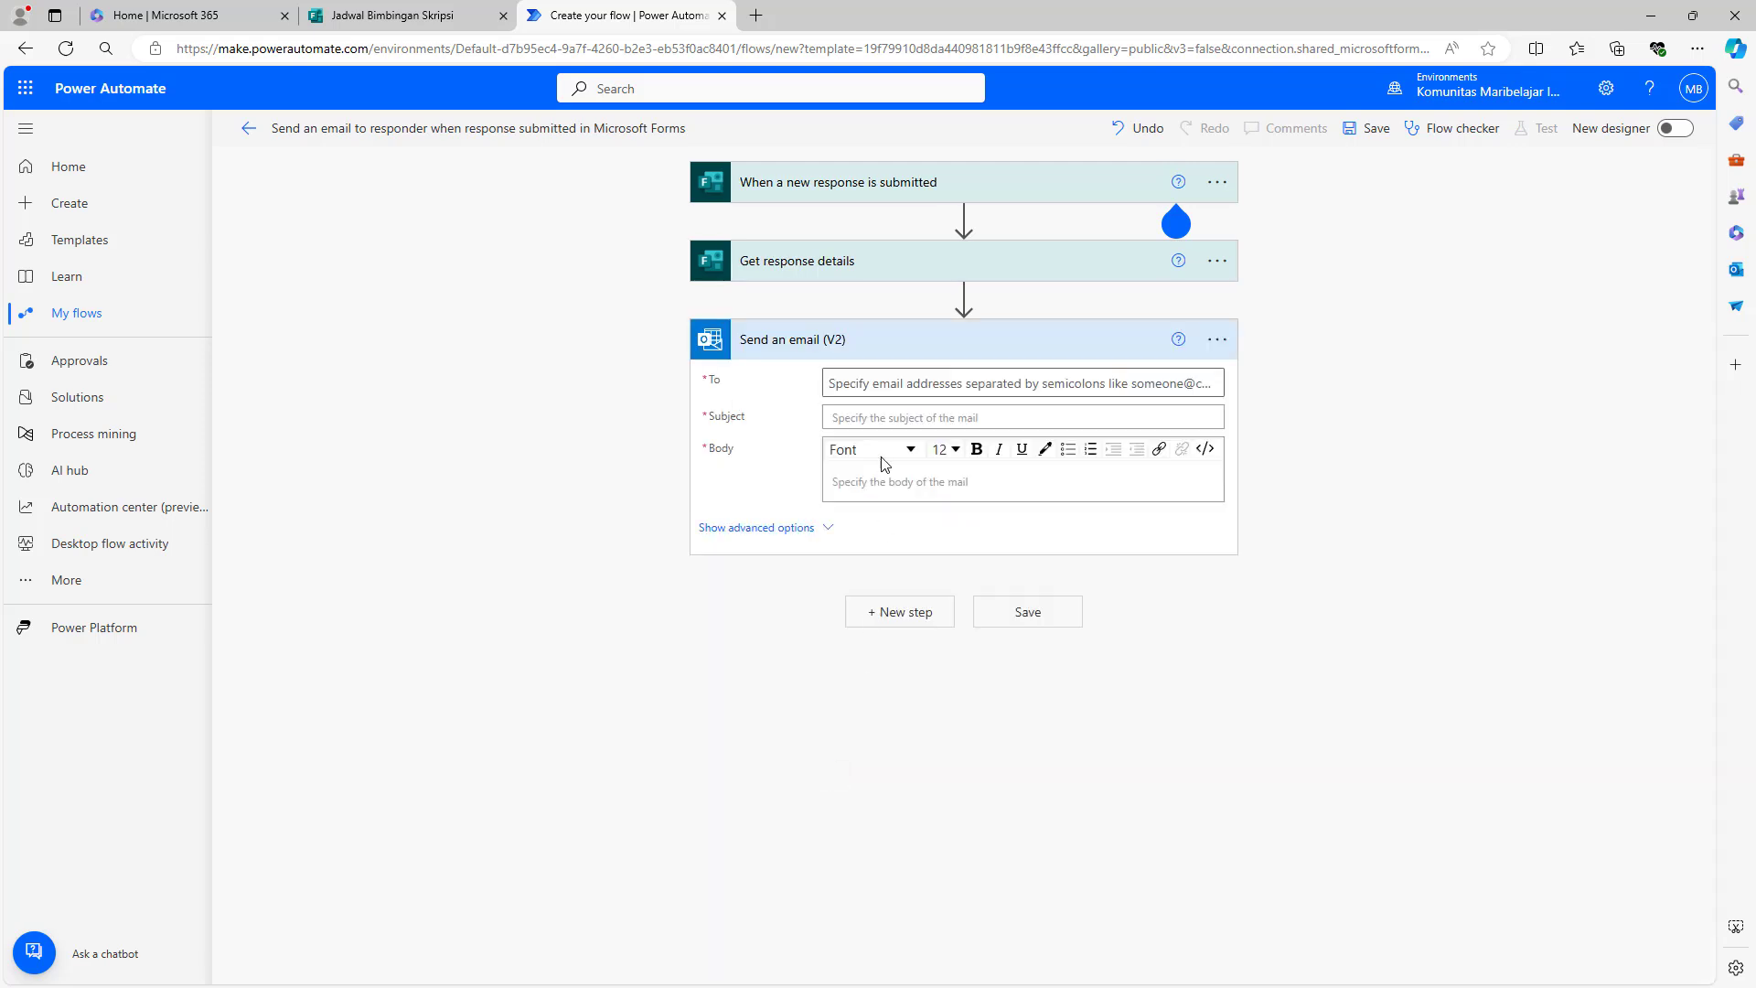
{"action": "left_click", "coordinate": [892, 382]}
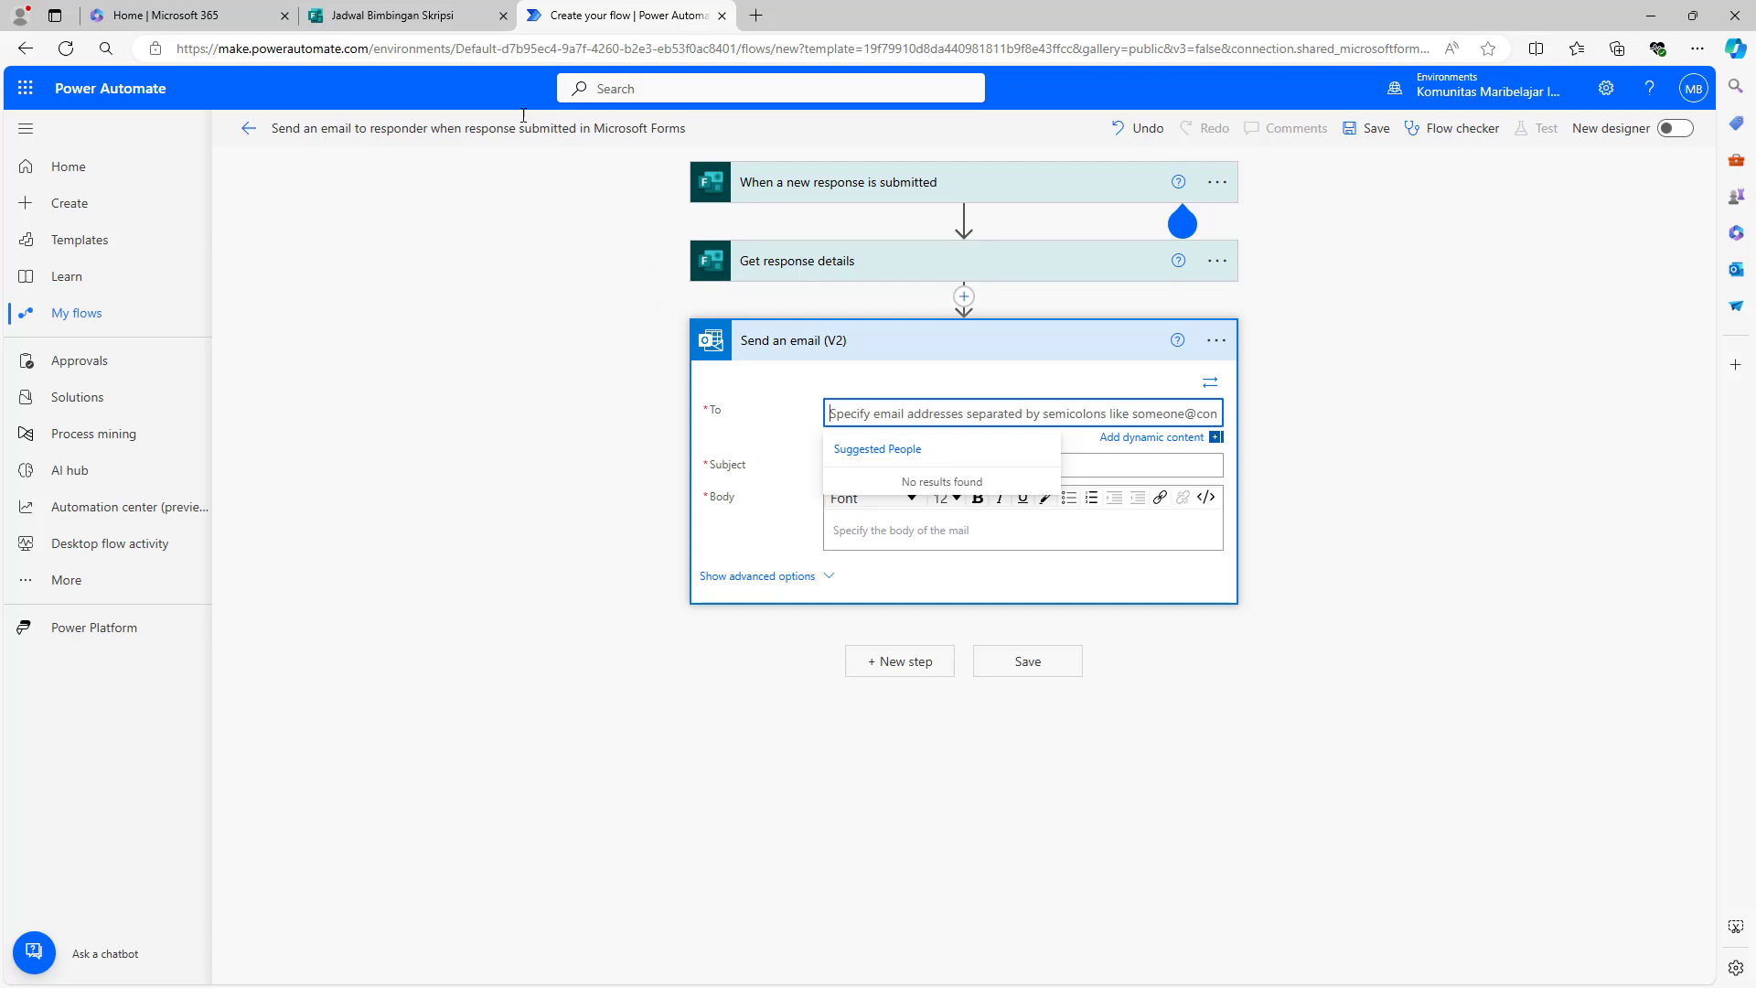
- Check the form's four questions: Nama Lengkap Mahasiswa, NIM, Email and Pilih Tanggal
{"action": "left_click", "coordinate": [383, 32]}
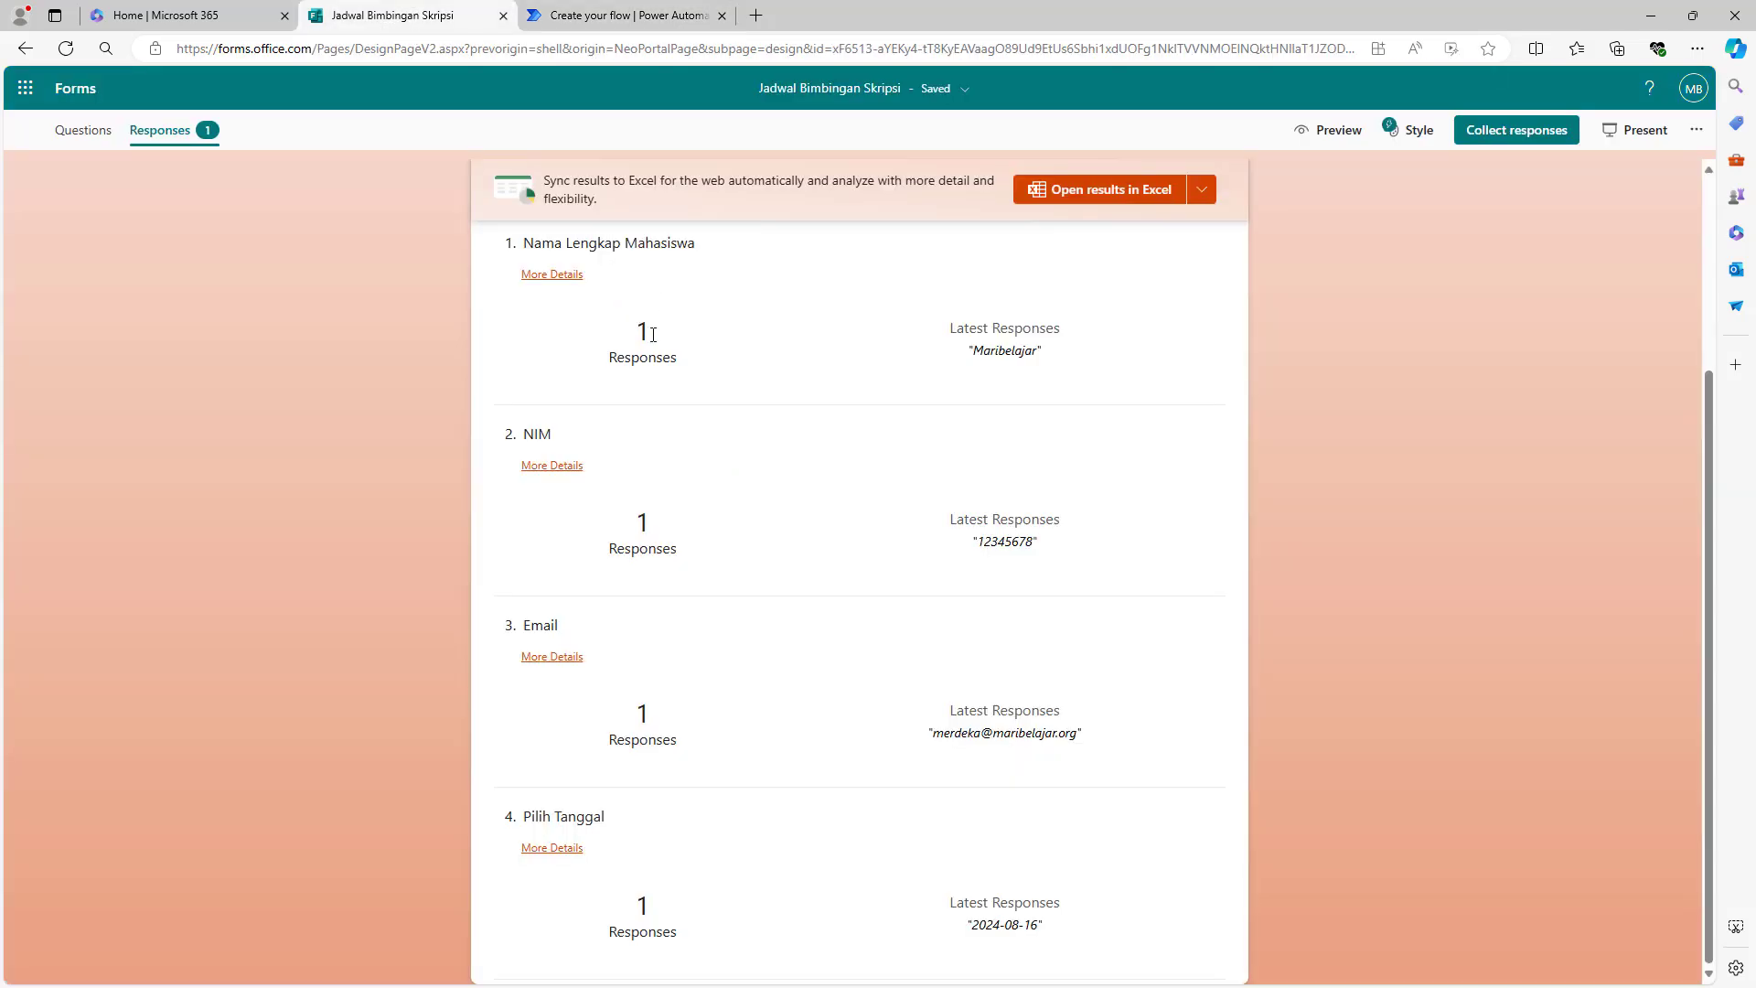
{"action": "left_click", "coordinate": [84, 132]}
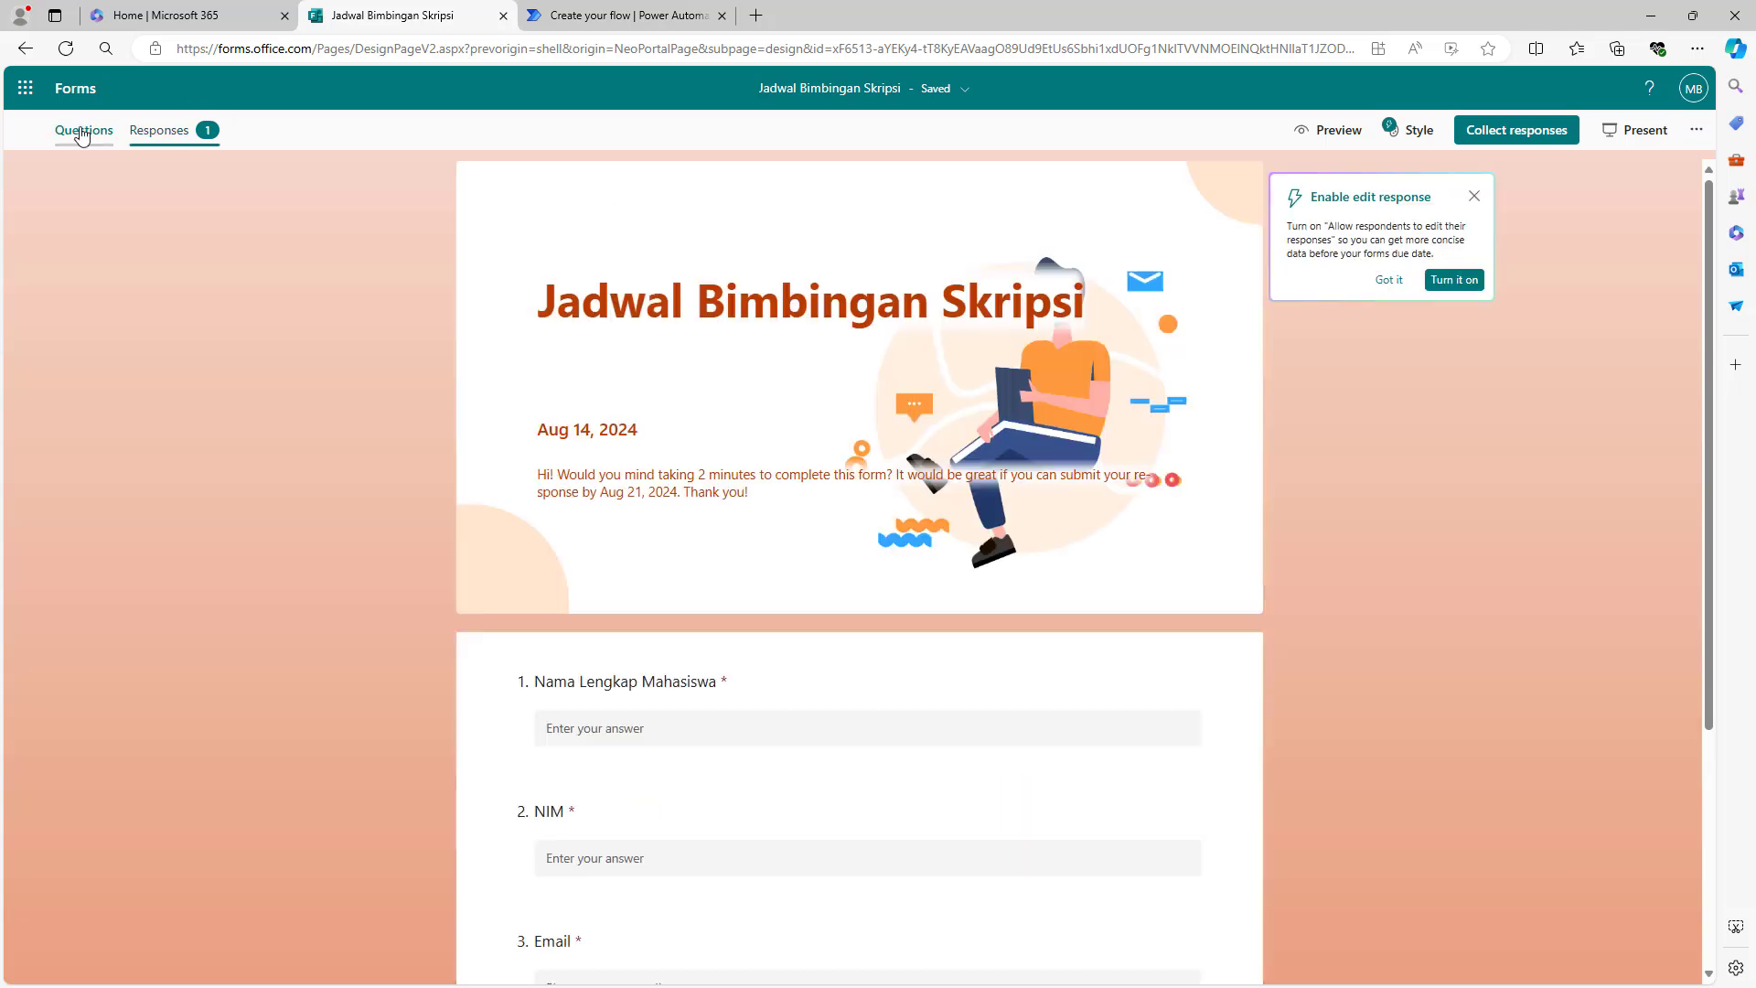
{"action": "scroll", "coordinate": [342, 403], "scroll_direction": "down", "scroll_amount": 4}
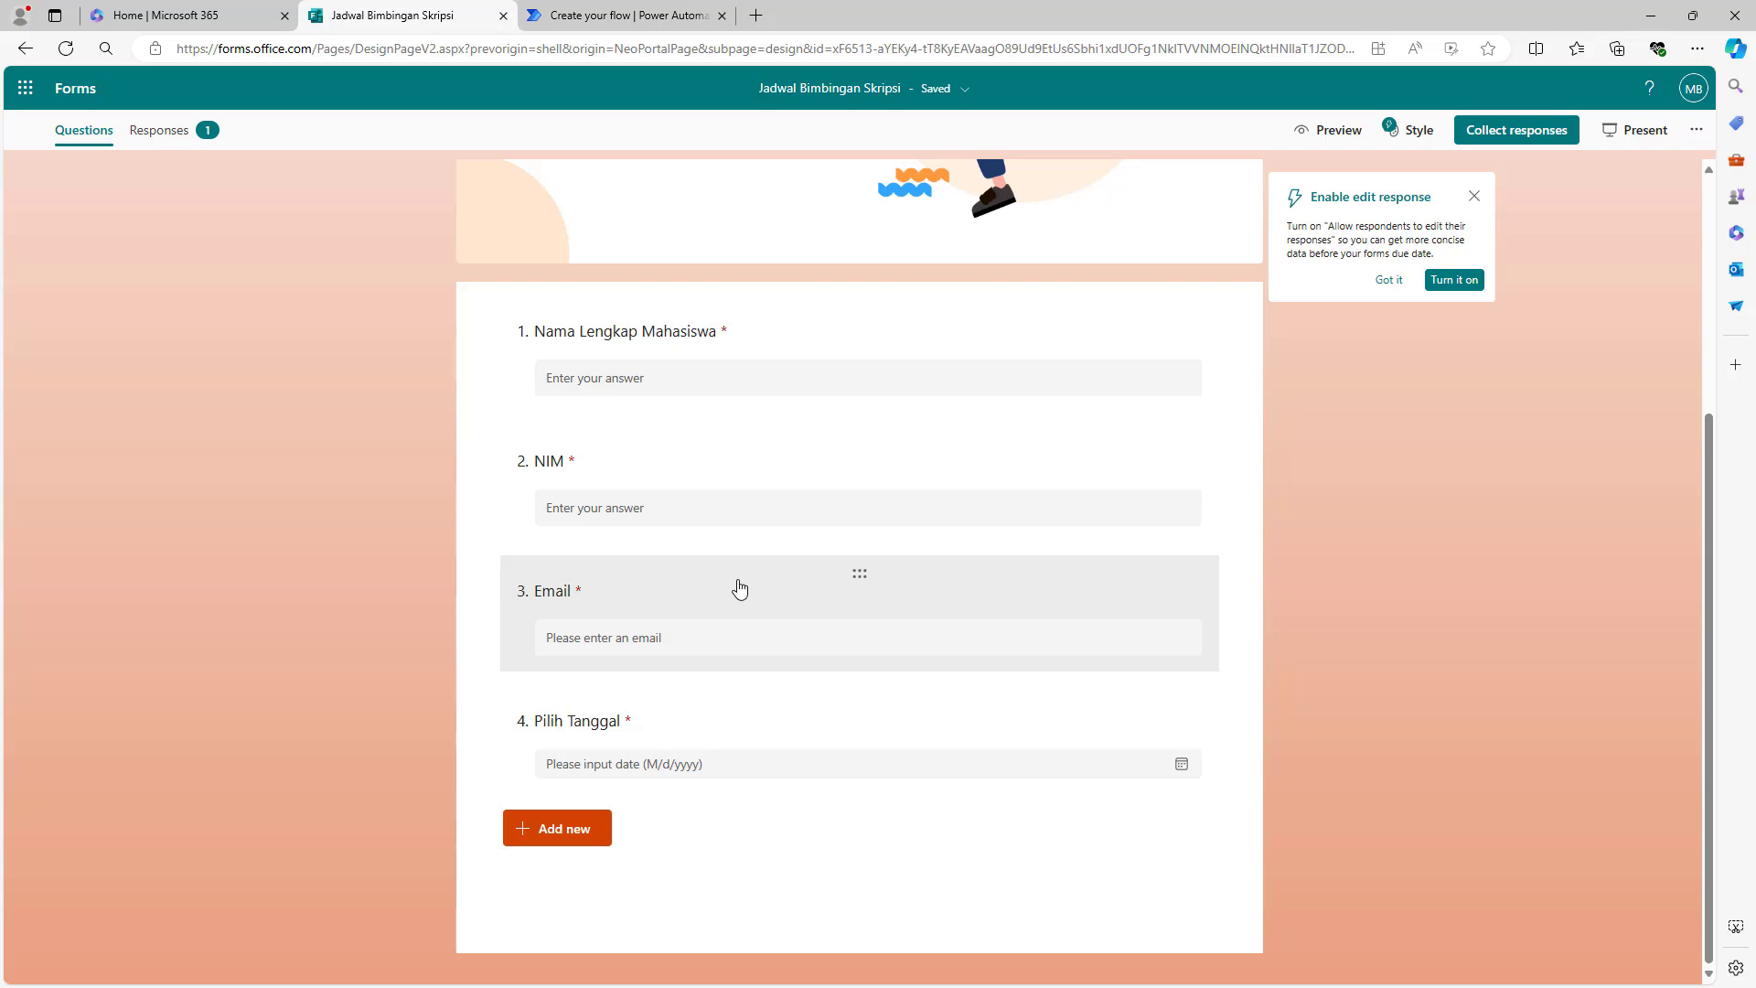
{"action": "left_click", "coordinate": [595, 18]}
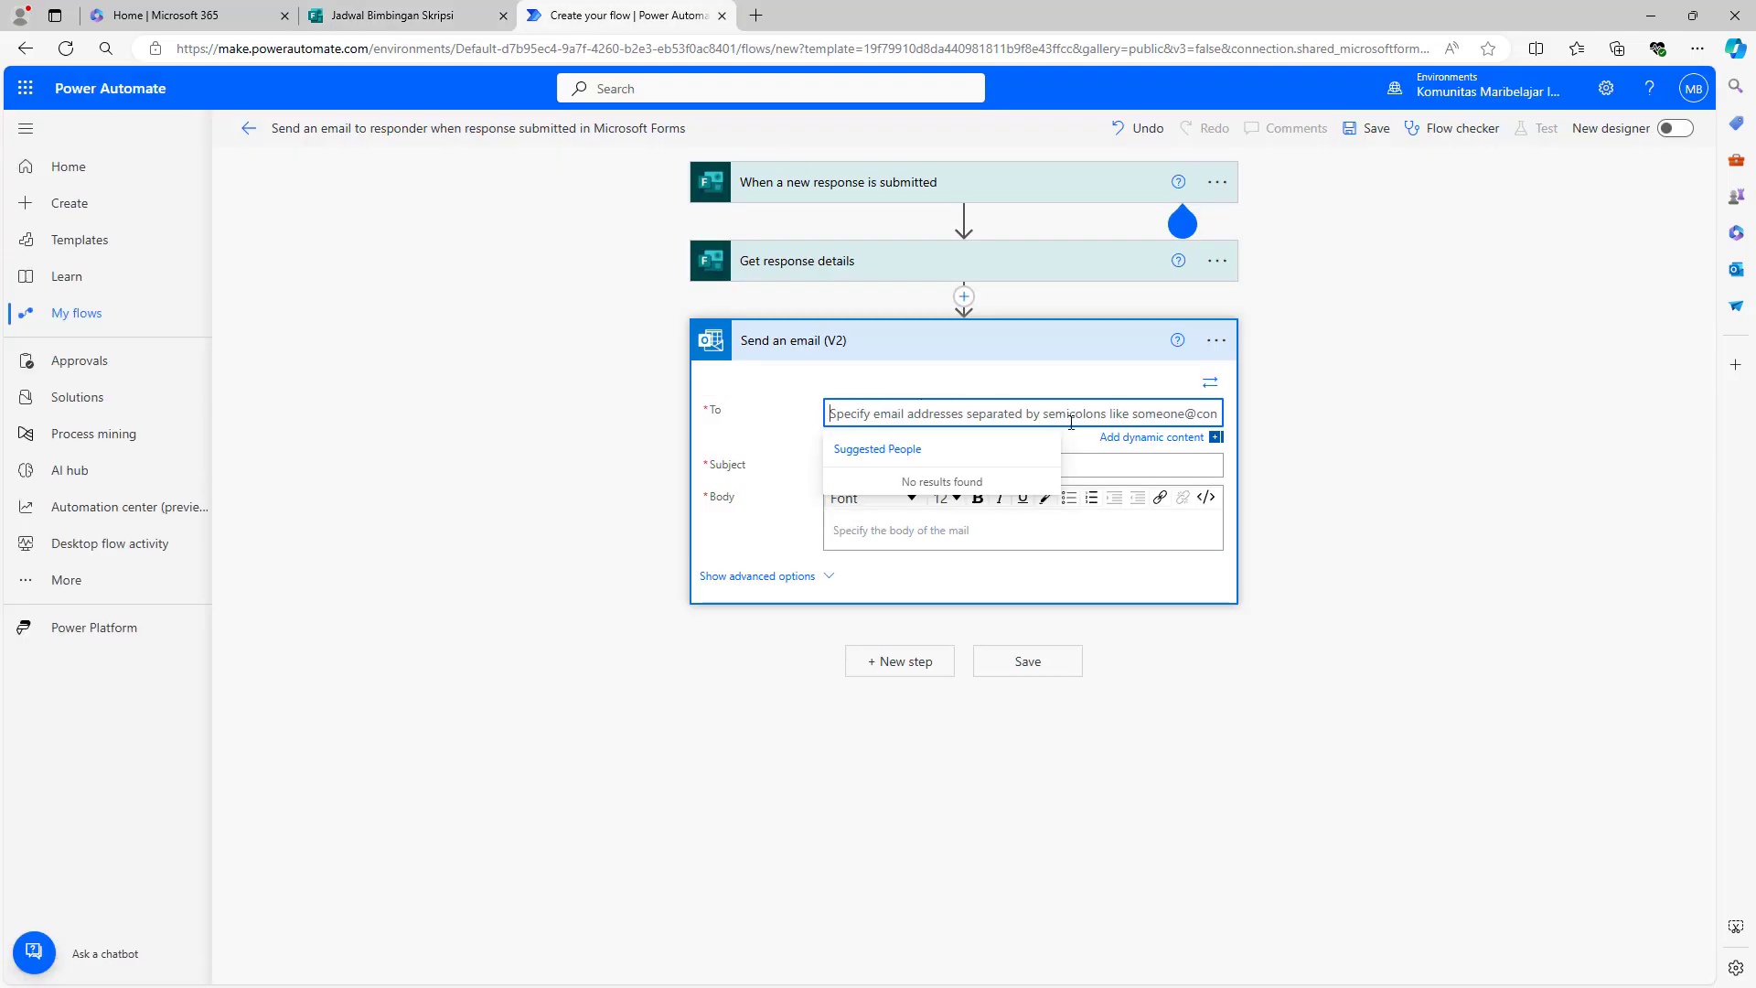
- Send the email to the Email answer with subject 'Konfirmasi kehadiran bimbingan skripsi' and body 'Hello'
{"action": "left_click", "coordinate": [1148, 442]}
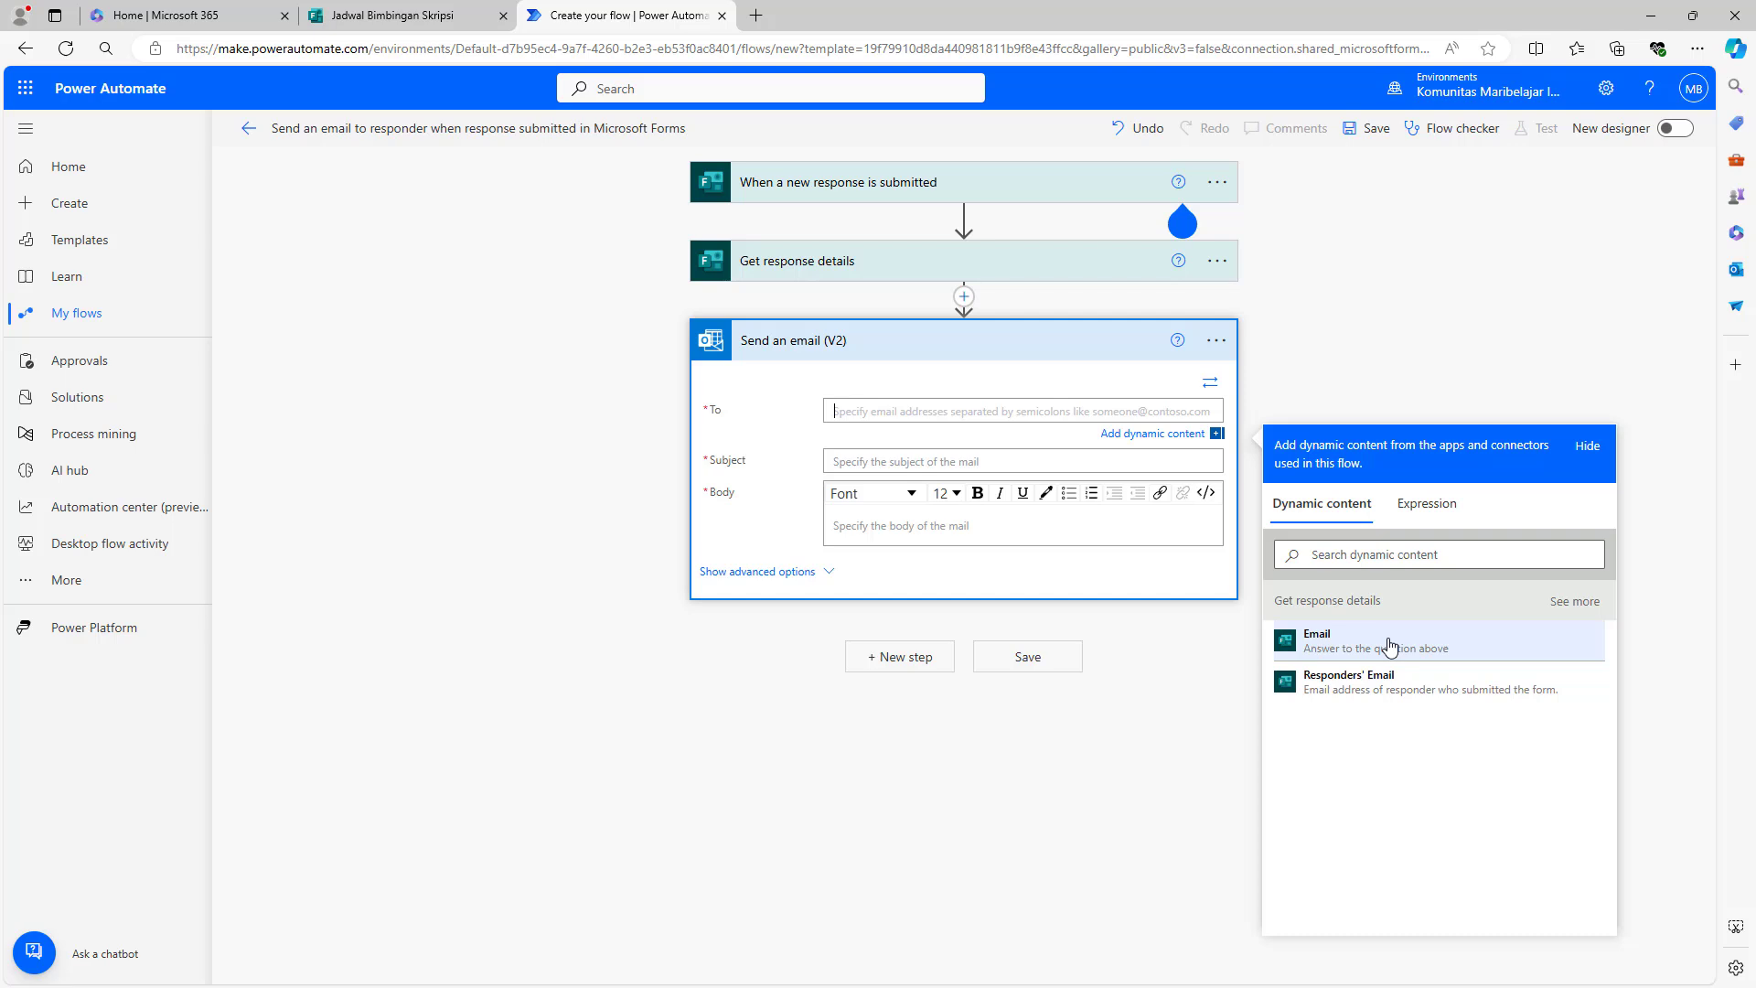
{"action": "left_click", "coordinate": [1389, 647]}
{"action": "left_click", "coordinate": [883, 461]}
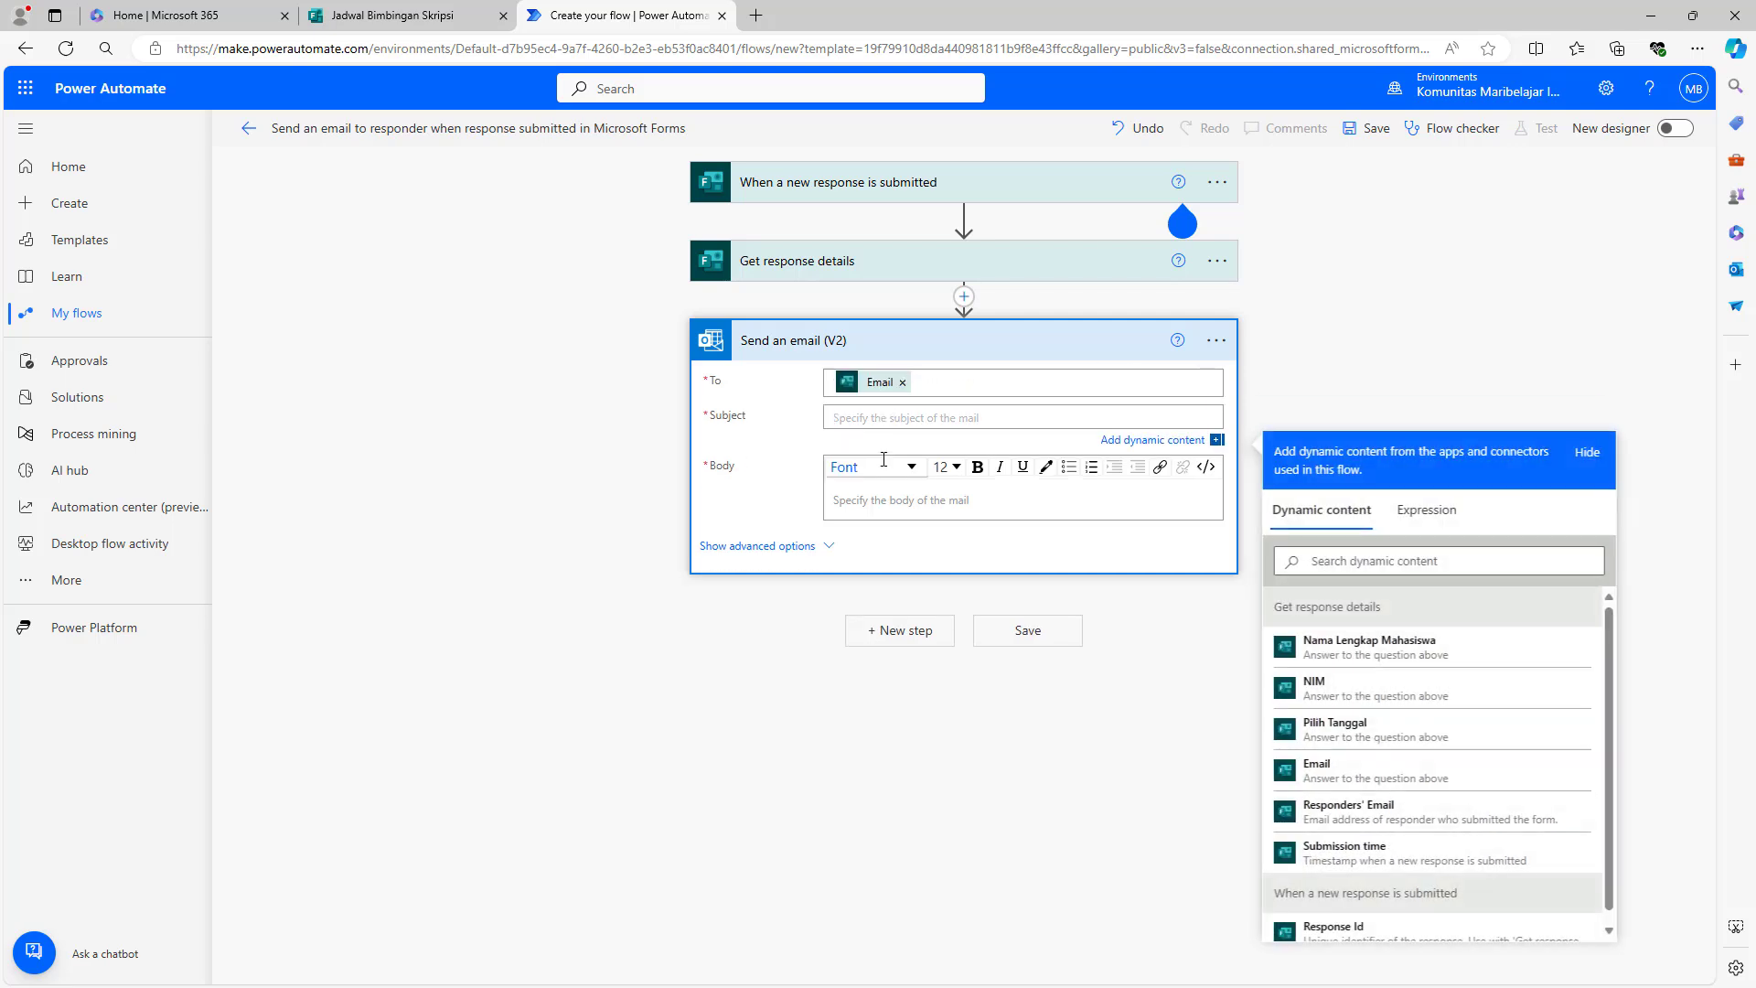
{"action": "type", "text": "K"}
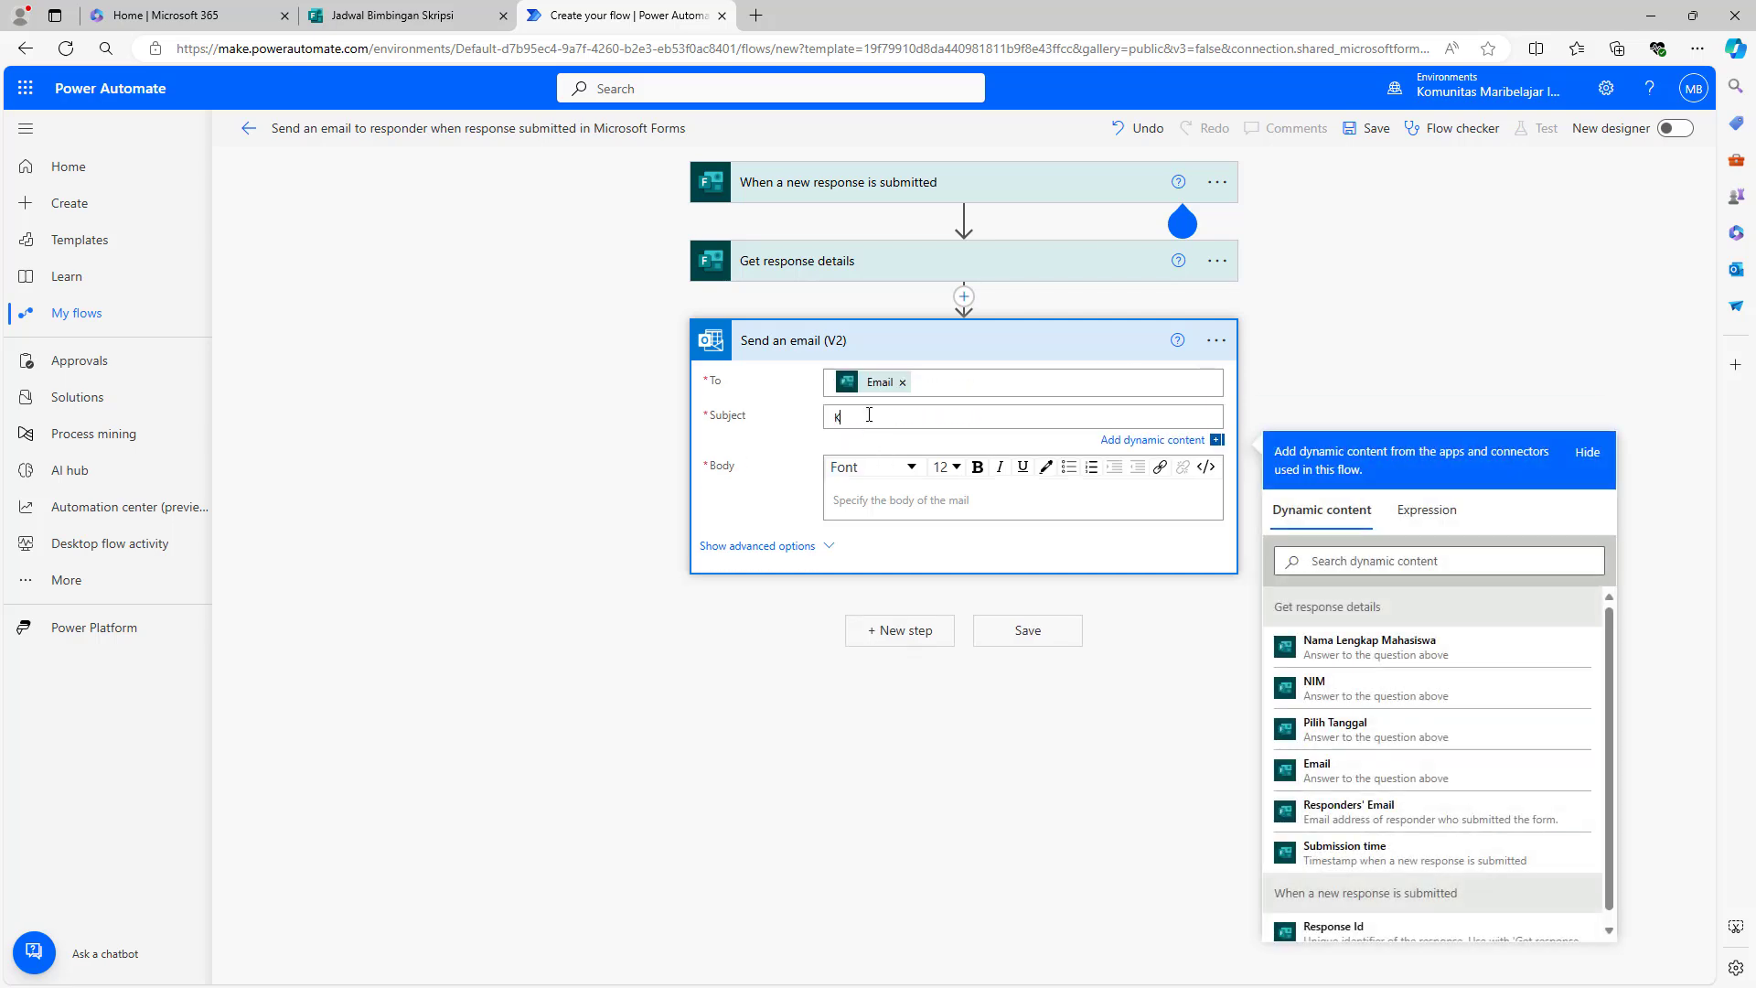
{"action": "key", "text": "BackSpace"}
{"action": "type", "text": "Kofirmasi"}
{"action": "key", "text": "BackSpace"}
{"action": "key", "text": "BackSpace"}
{"action": "key", "text": "BackSpace"}
{"action": "key", "text": "BackSpace"}
{"action": "key", "text": "BackSpace"}
{"action": "key", "text": "BackSpace"}
{"action": "key", "text": "BackSpace"}
{"action": "type", "text": "nfirmasi kehadiran bimbingan skripsi"}
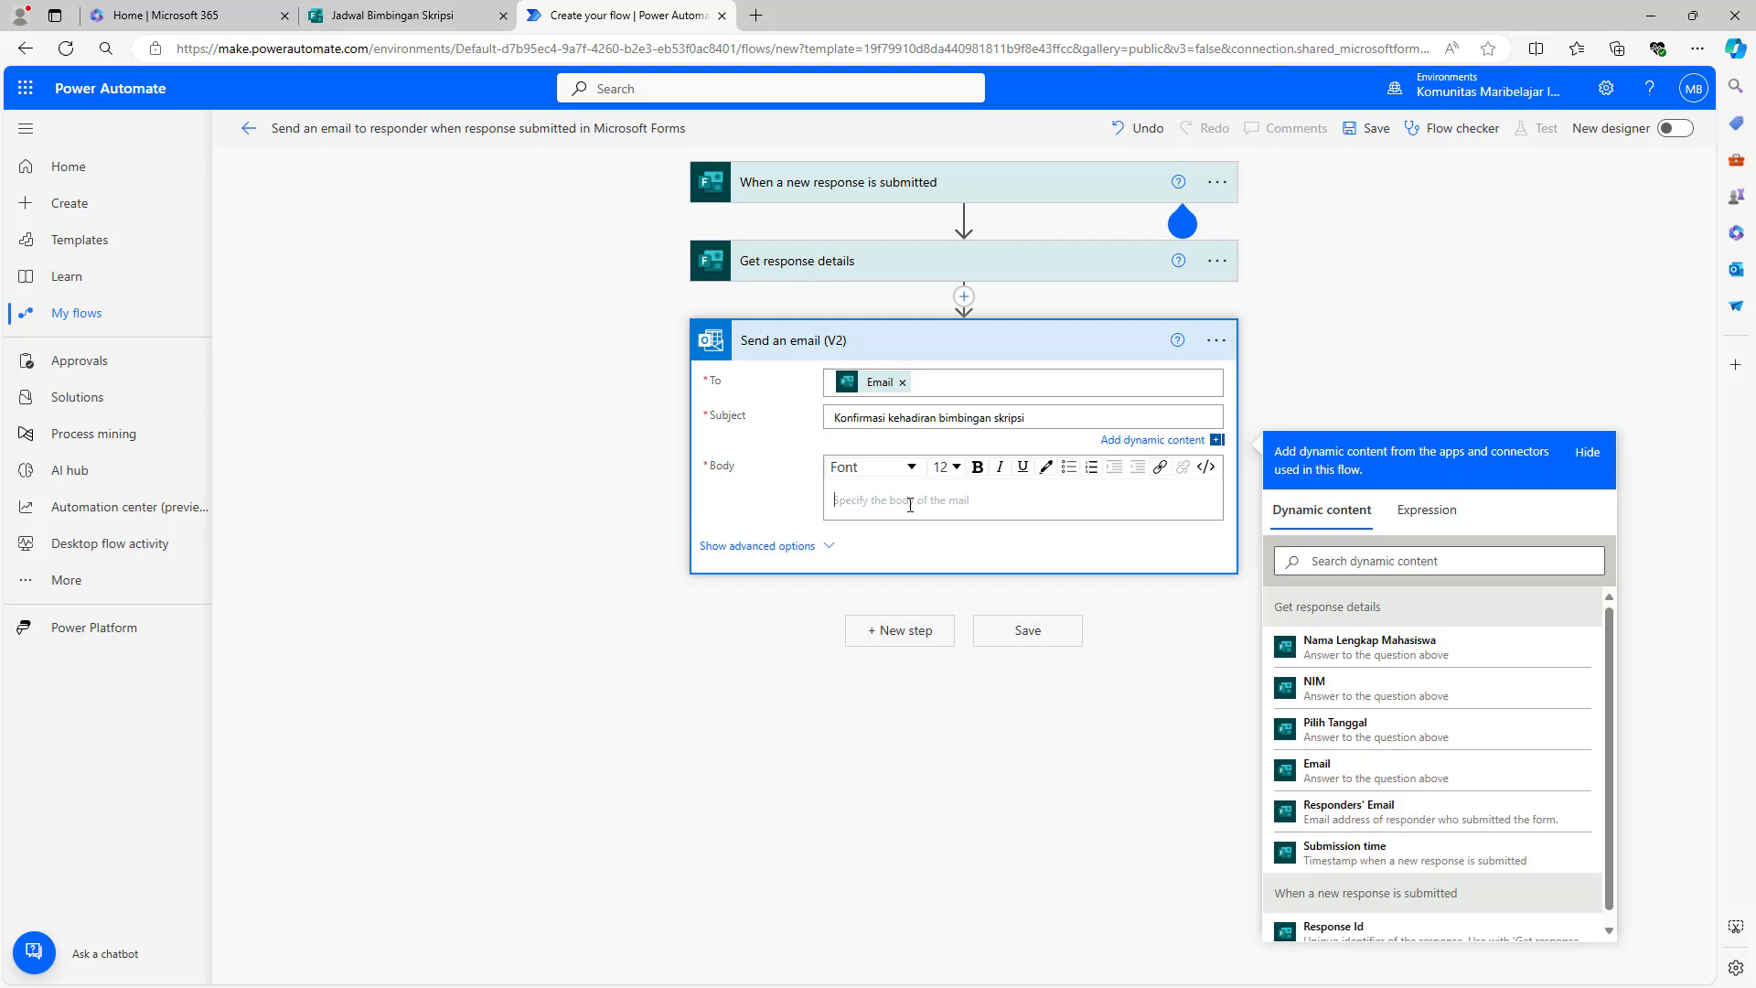
{"action": "left_click", "coordinate": [910, 502]}
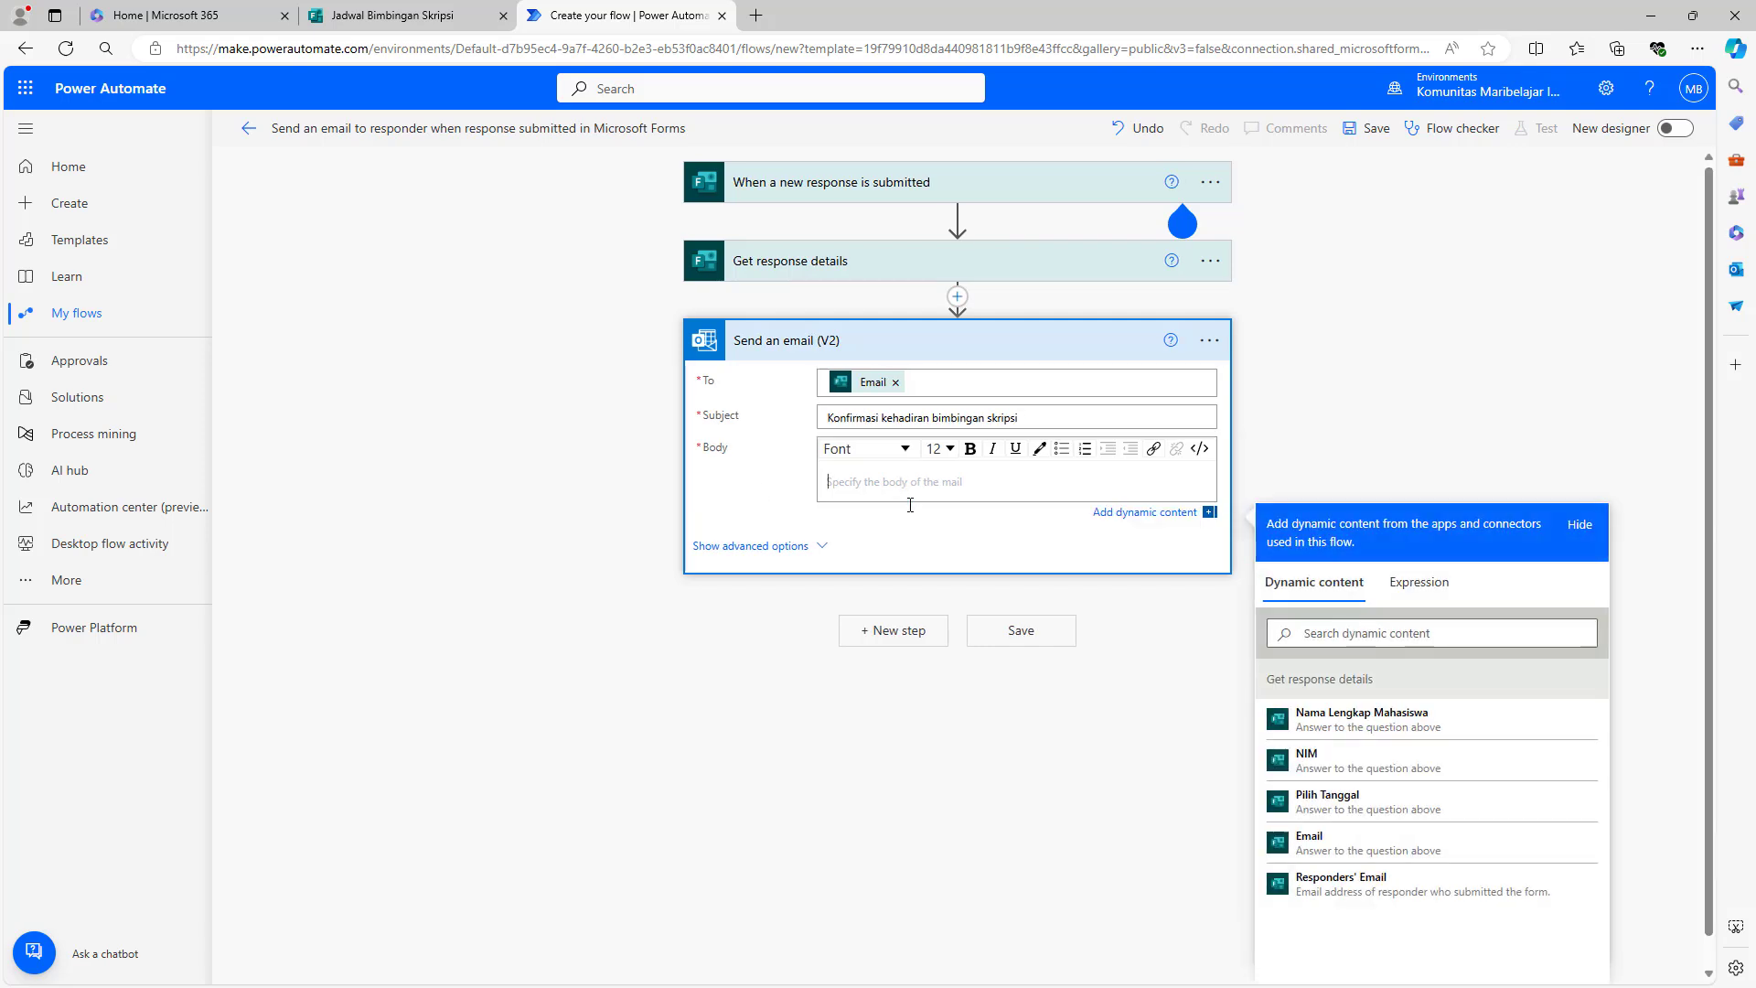
{"action": "type", "text": "Hello"}
{"action": "left_click", "coordinate": [451, 20]}
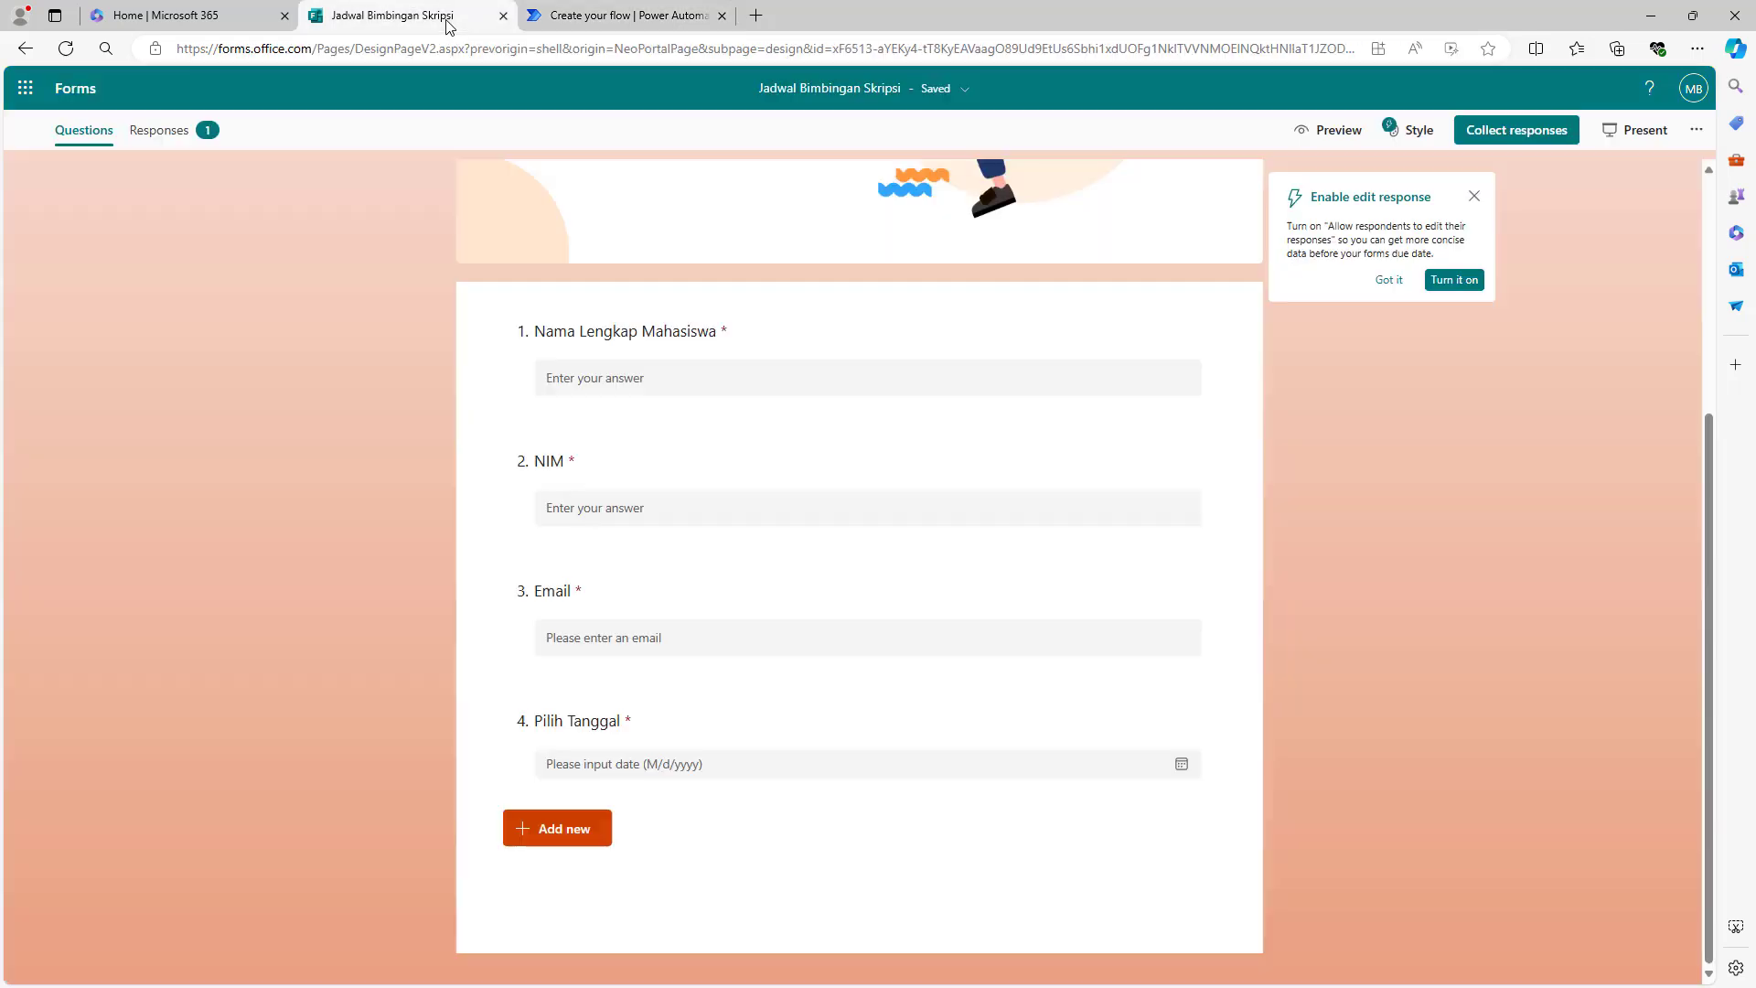
{"action": "left_click", "coordinate": [152, 132]}
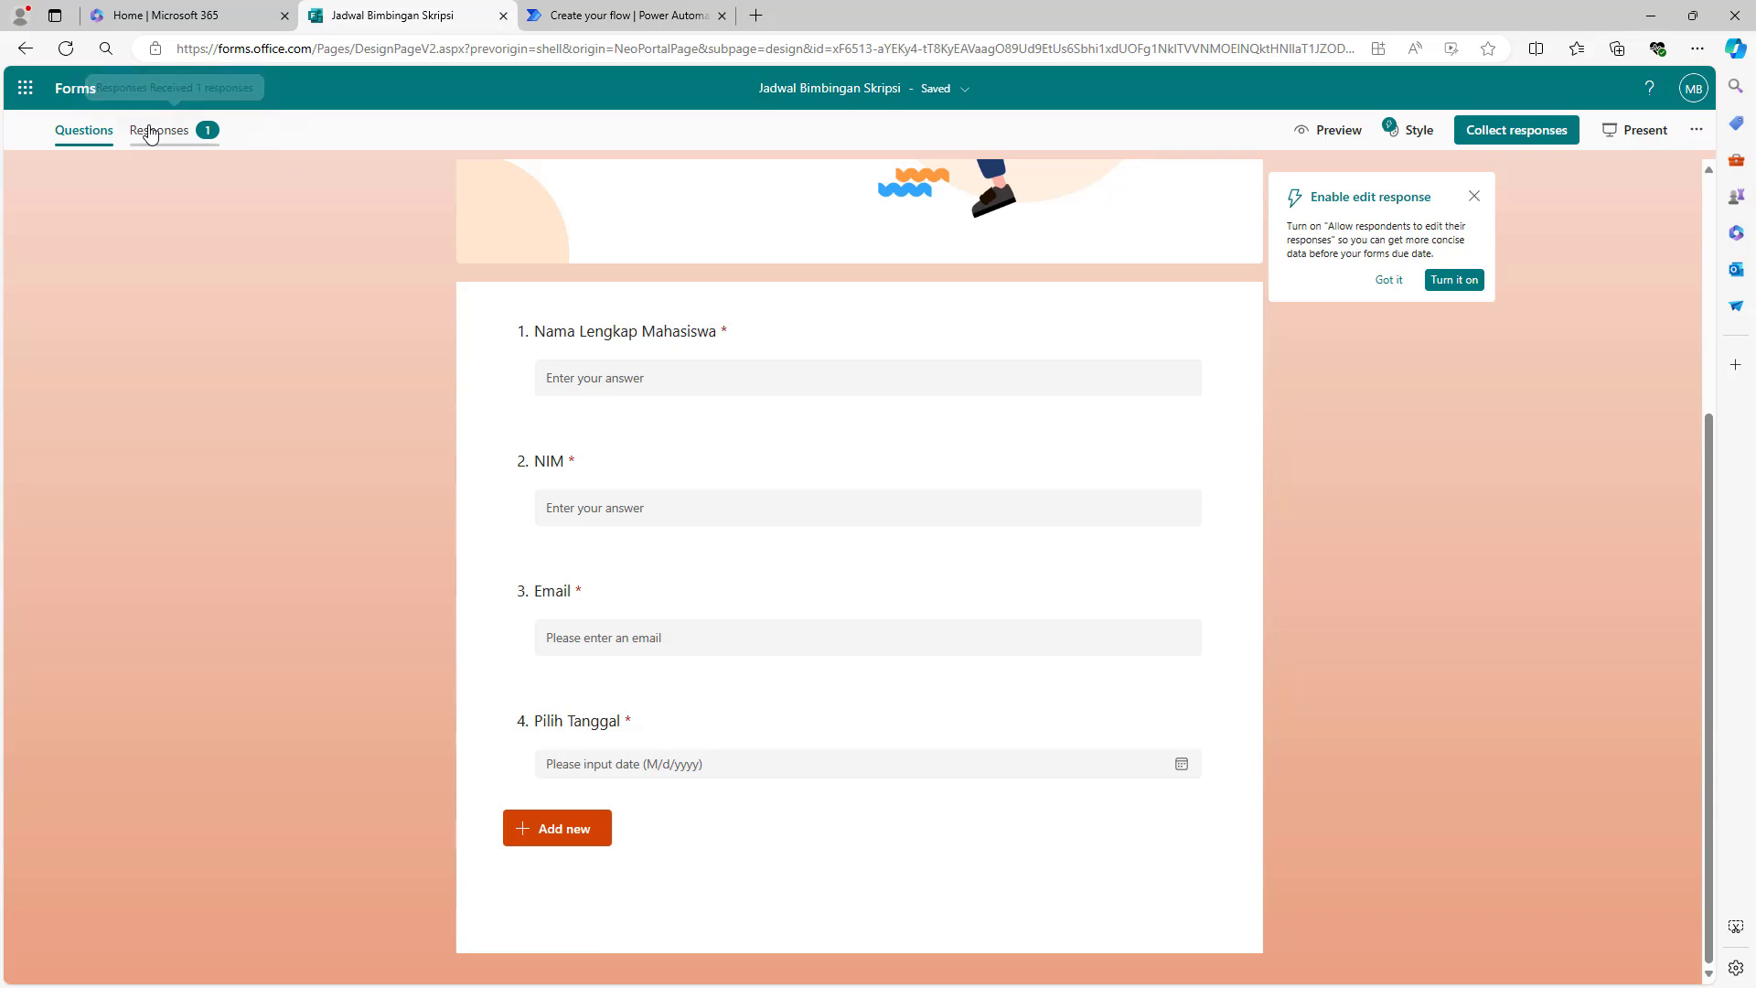
{"action": "left_click_drag", "start_coordinate": [959, 627], "coordinate": [1039, 616]}
{"action": "left_click", "coordinate": [651, 22]}
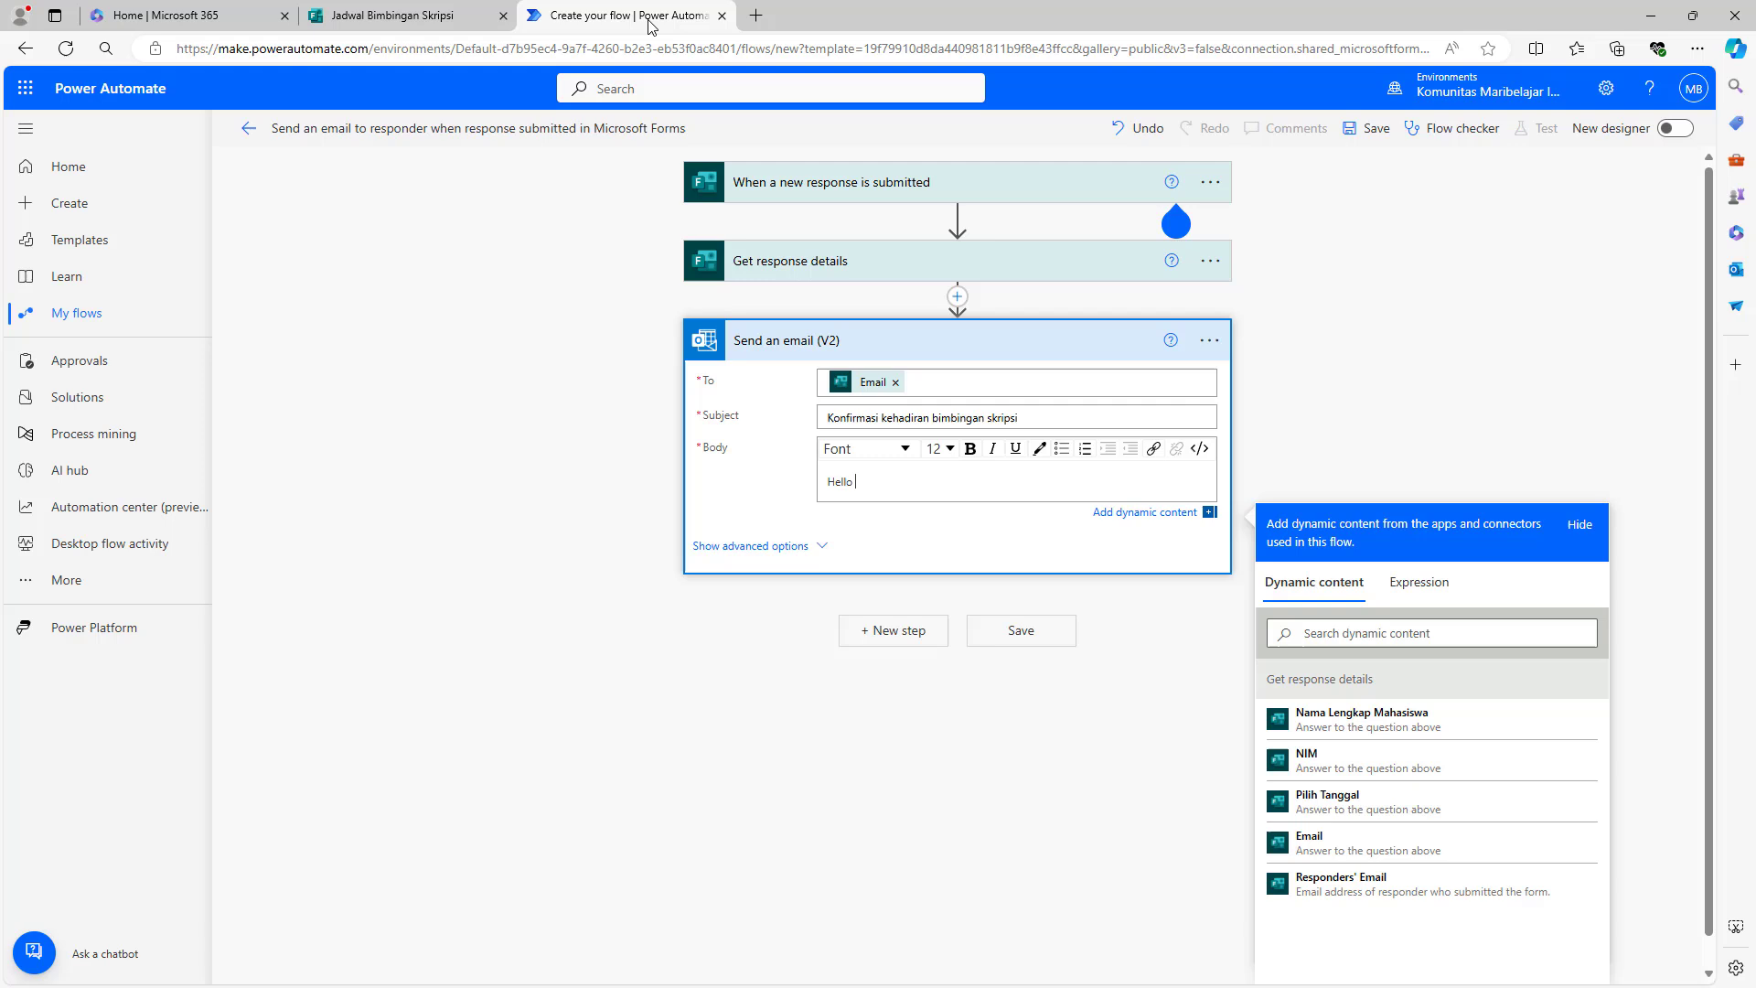
- After 'Hello', insert the name answer, then 'dengan NIM' and the NIM answer
{"action": "left_click", "coordinate": [931, 484]}
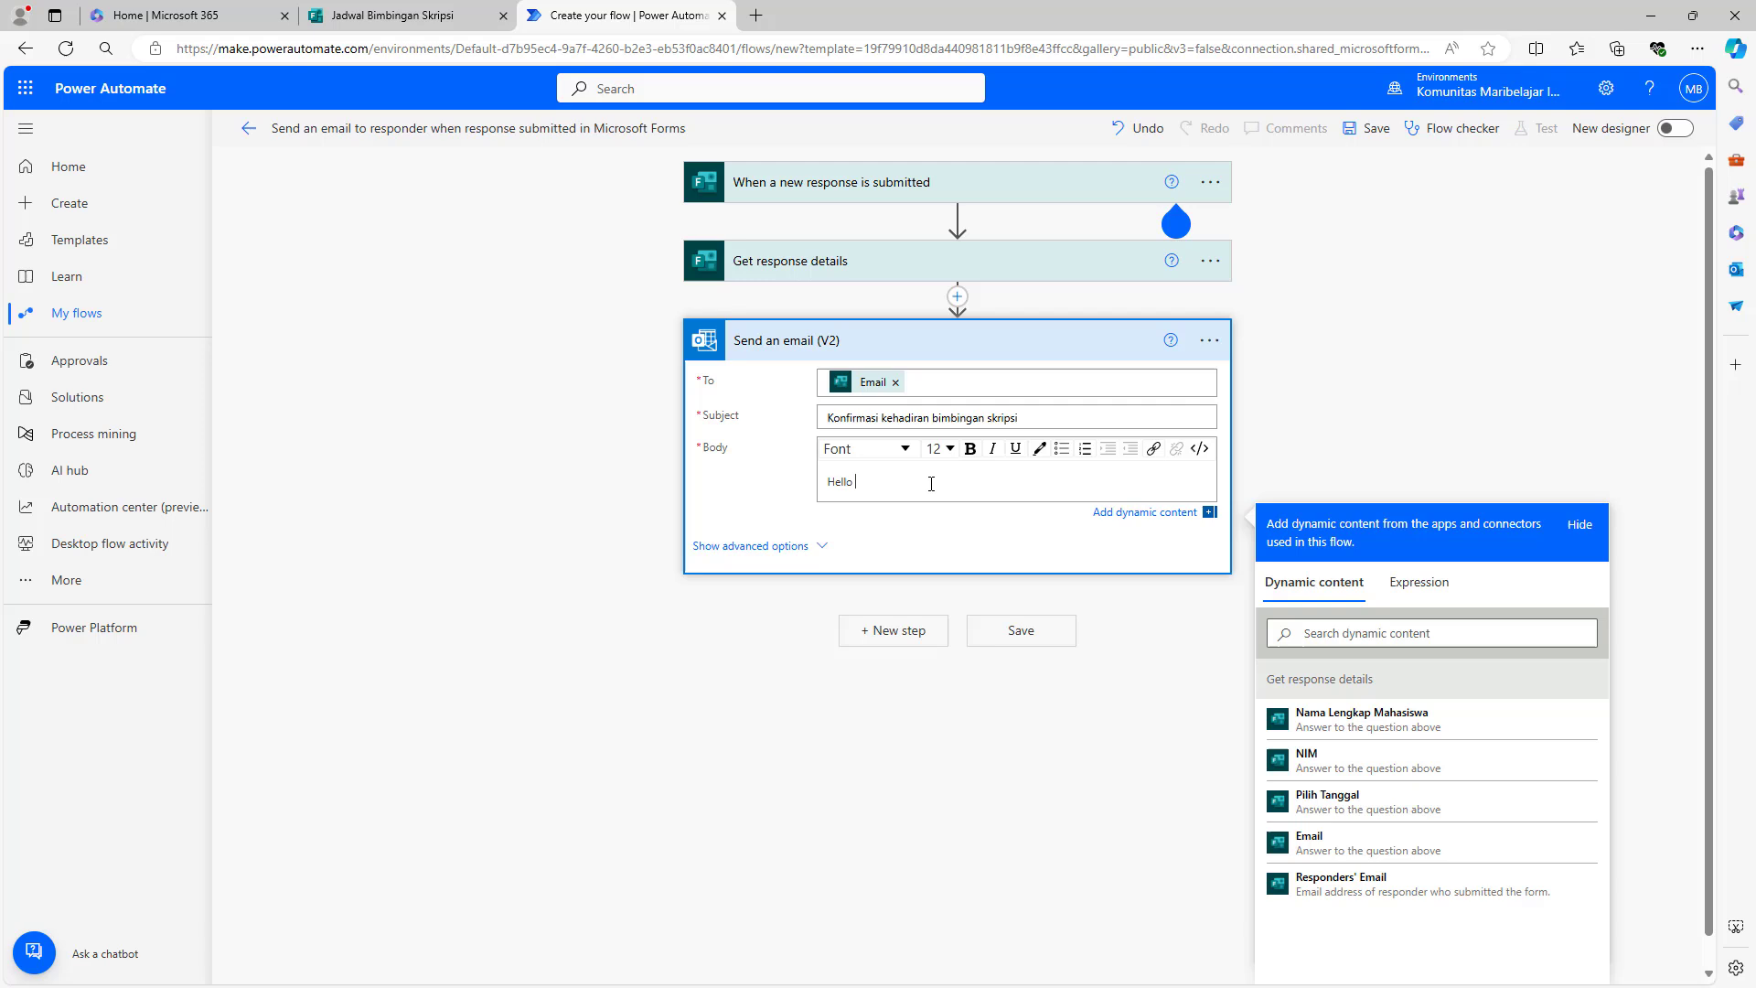
{"action": "left_click", "coordinate": [1150, 518]}
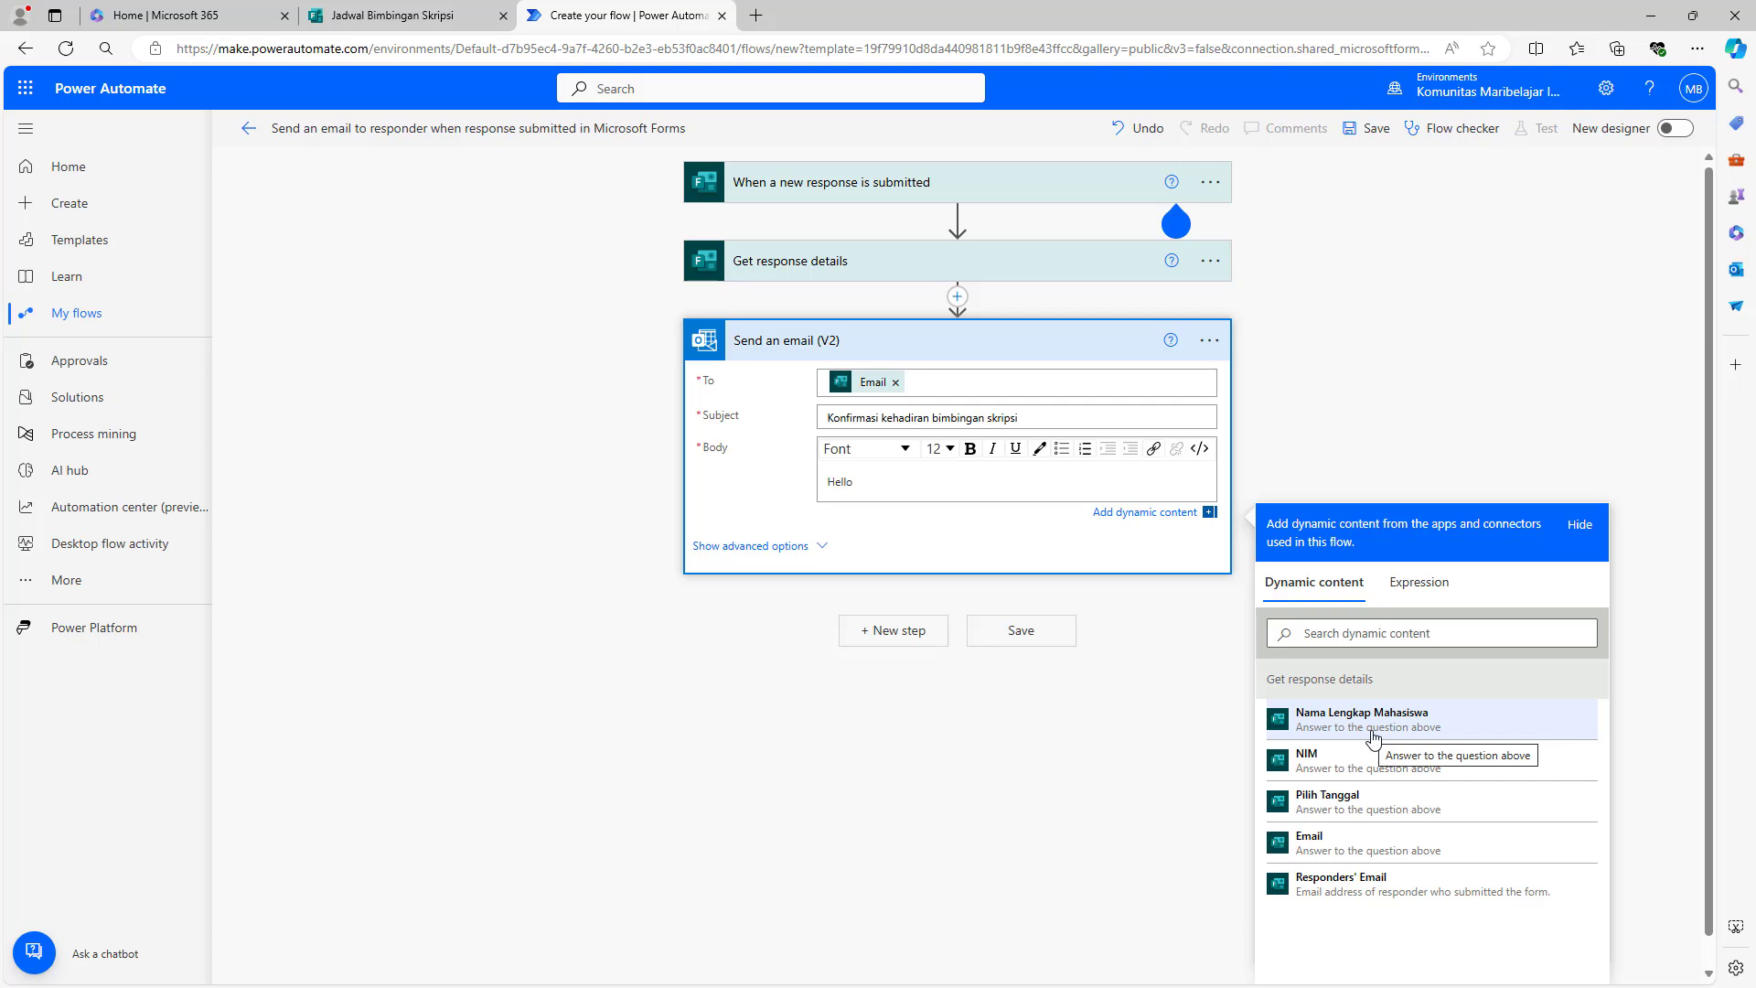
{"action": "left_click", "coordinate": [1372, 718]}
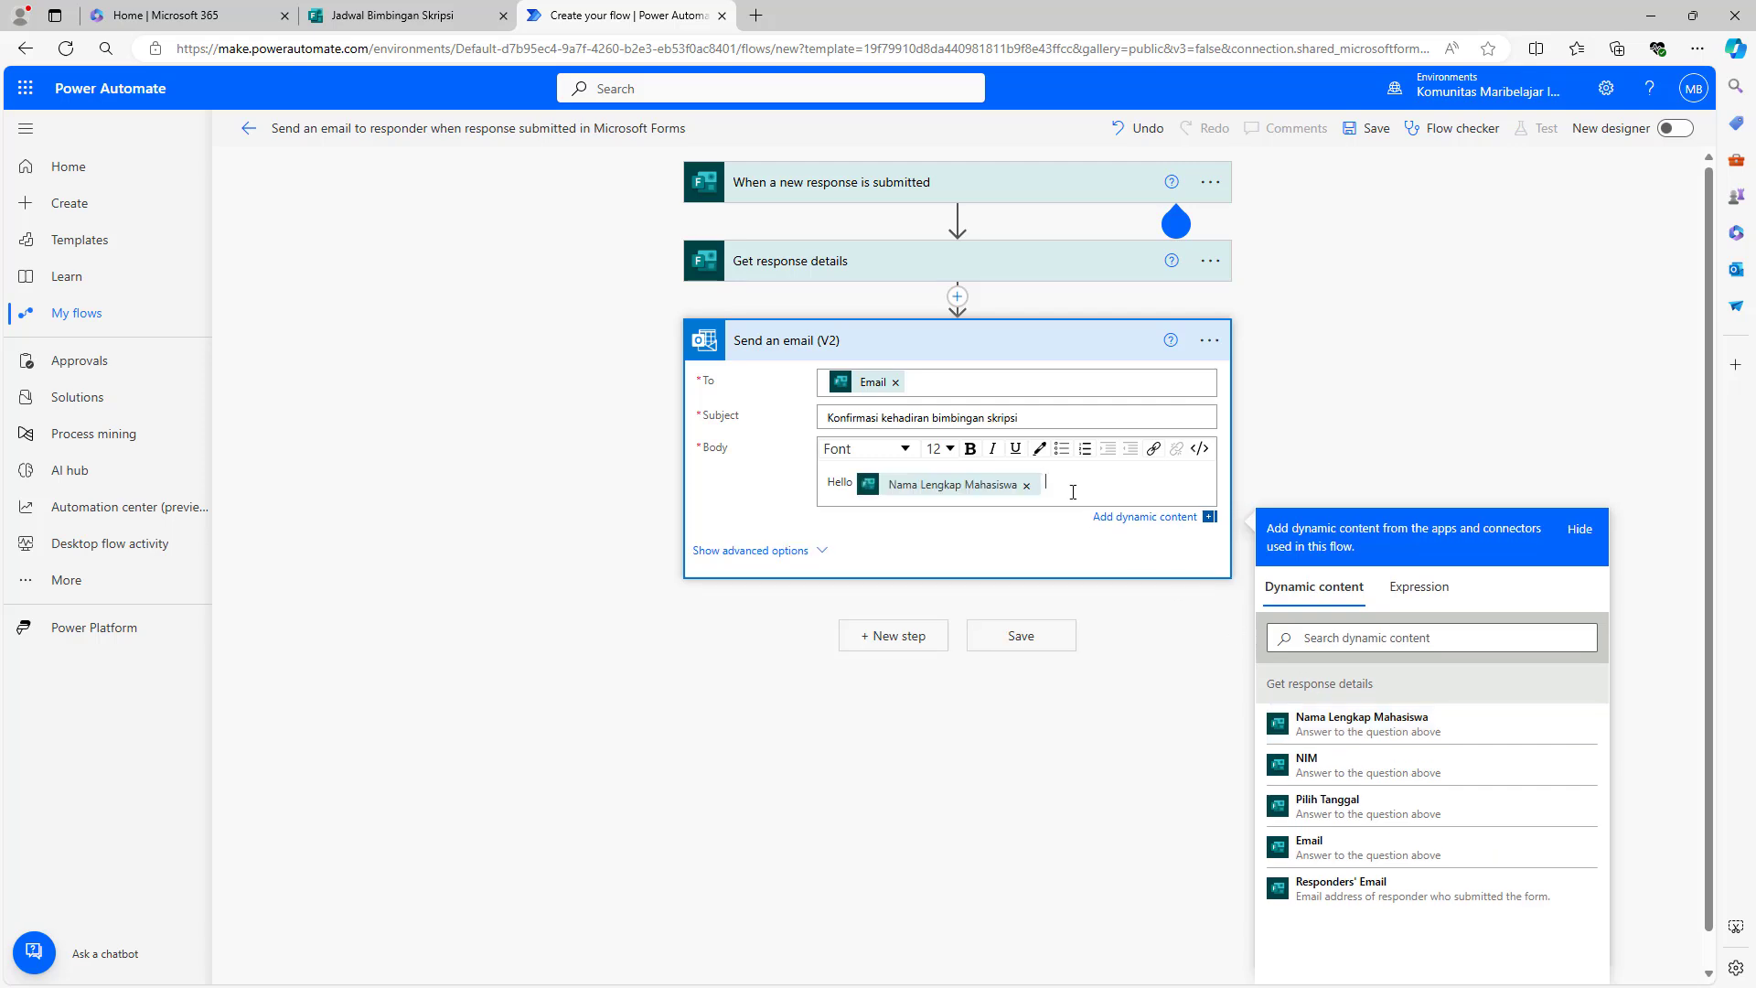
{"action": "type", "text": "dengan NIM"}
{"action": "left_click", "coordinate": [1280, 764]}
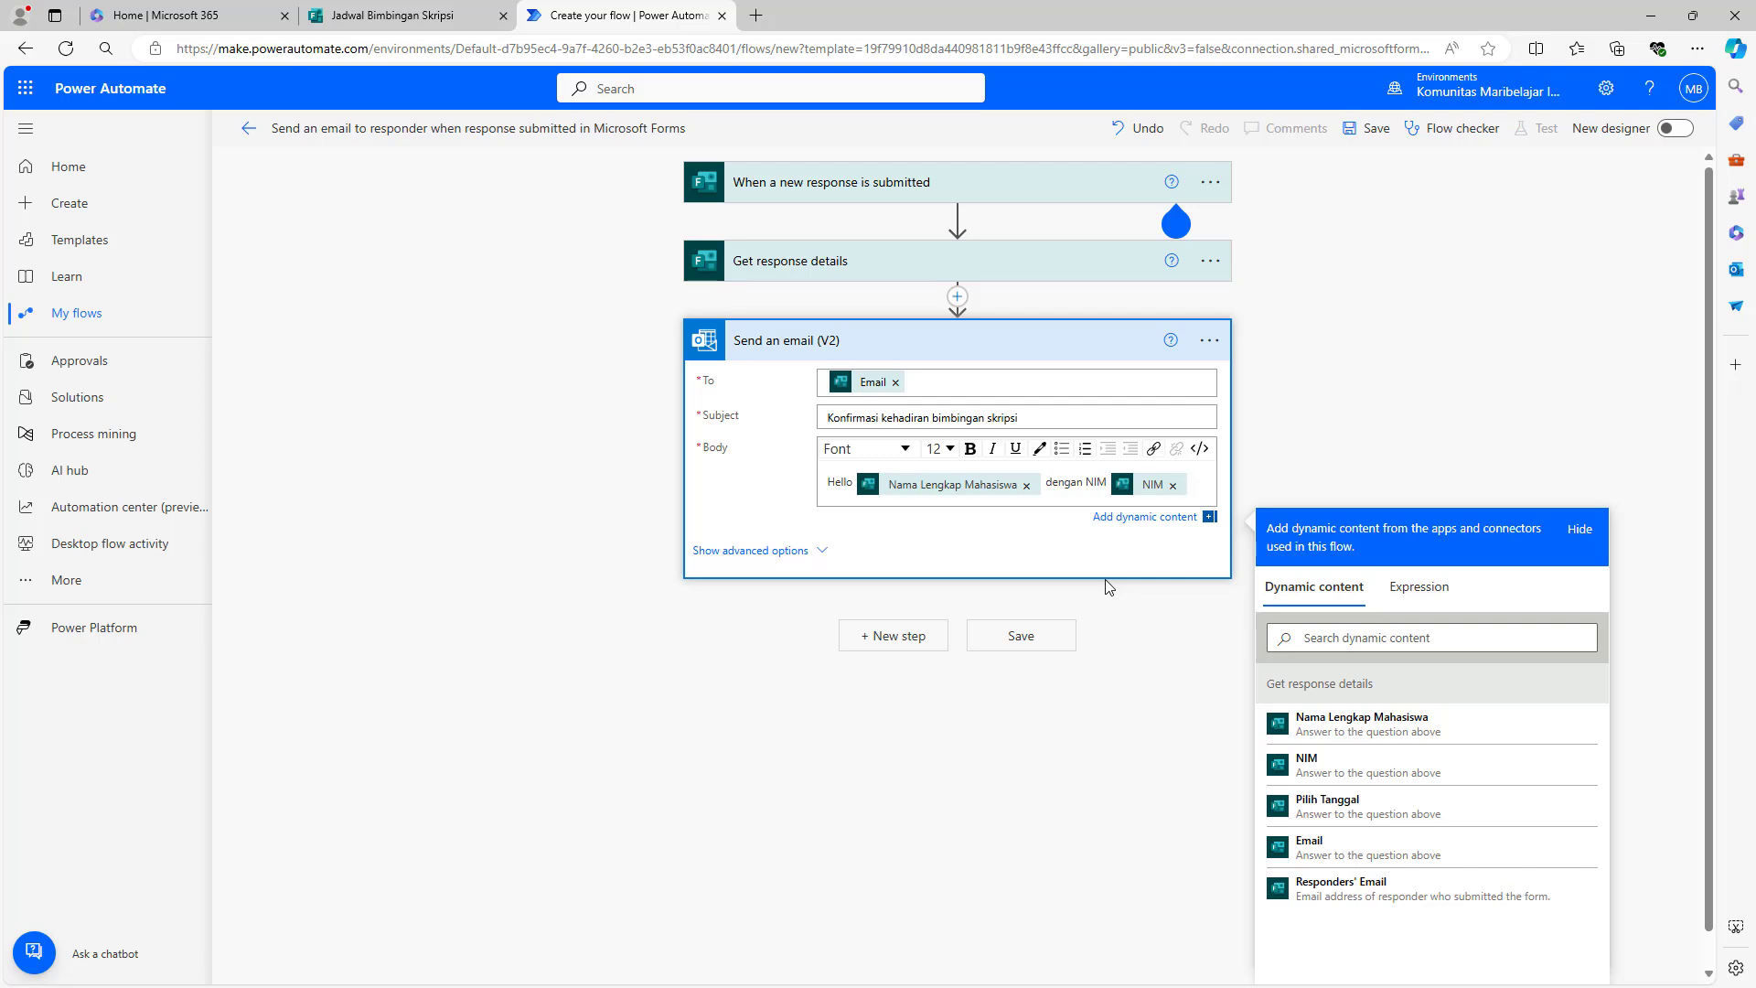
{"action": "type", "text": "."}
{"action": "key", "text": "Return"}
- Add 'Terima kasih sudah mengisi formulir bimbingan skripsi.' and a 'Jadwal bimbingan' line with Pilih Tanggal, then save
{"action": "type", "text": "Terima kasih sudah "}
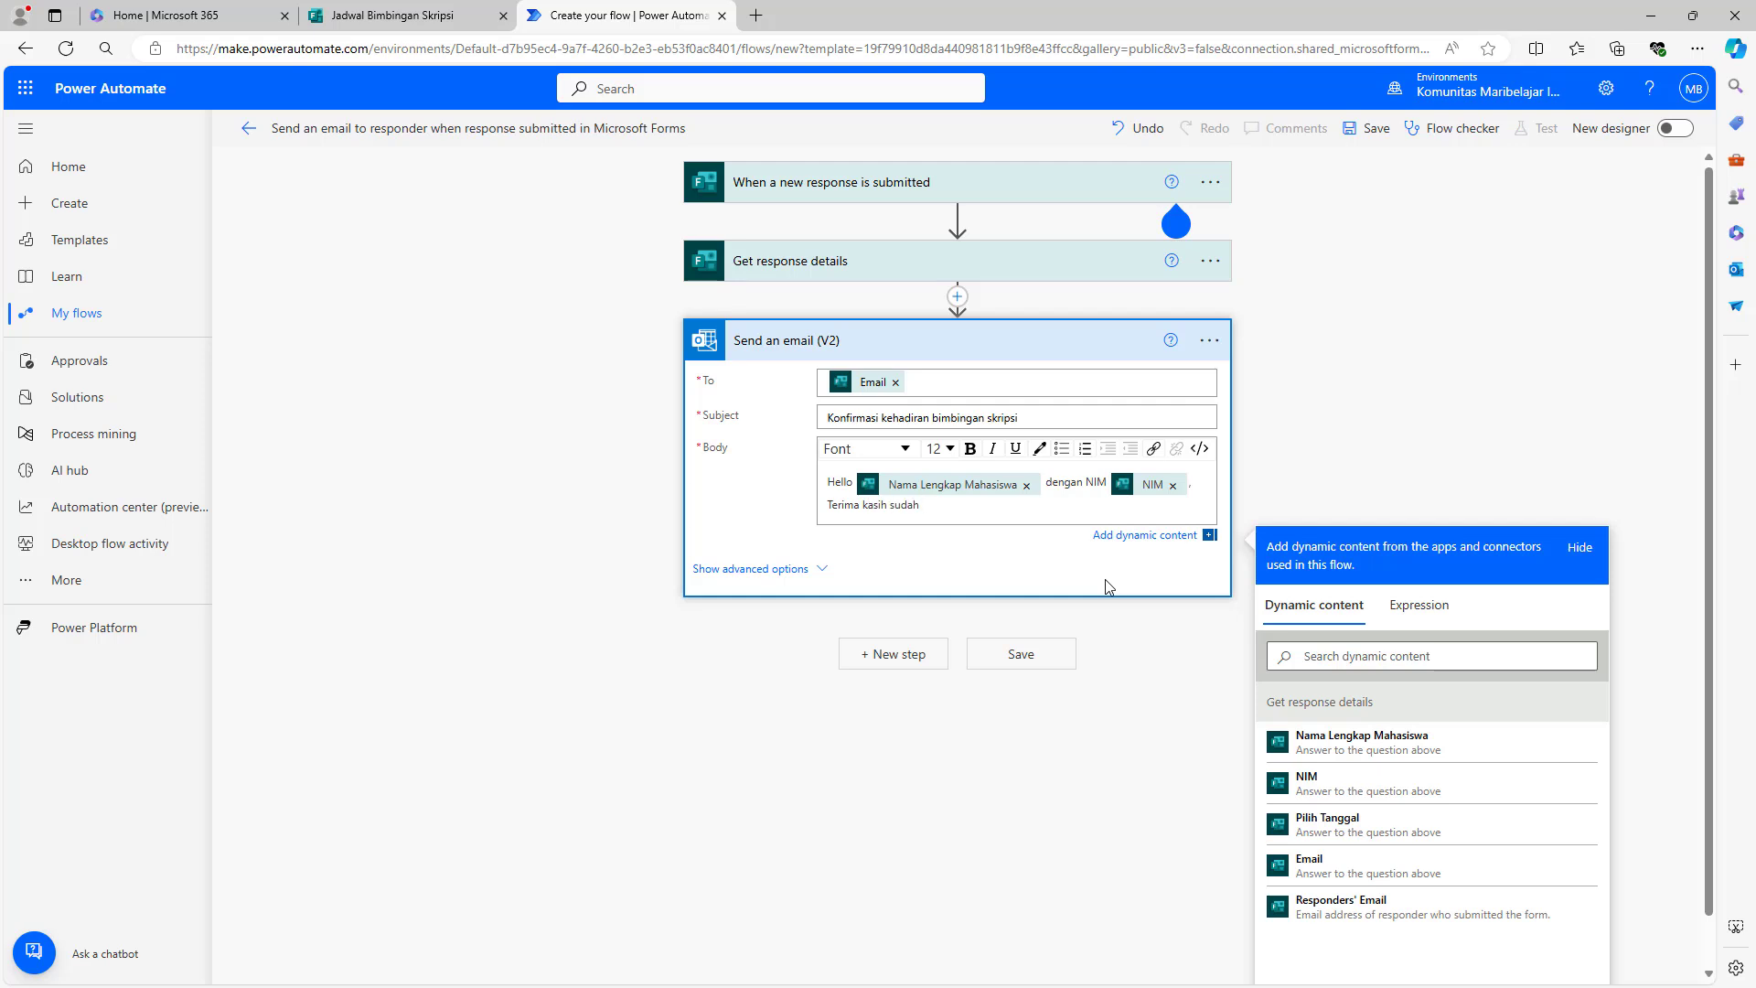
{"action": "type", "text": "mengisi formulir bimbingan skripsi."}
{"action": "key", "text": "Return"}
{"action": "type", "text": "Jadwal bimbingan"}
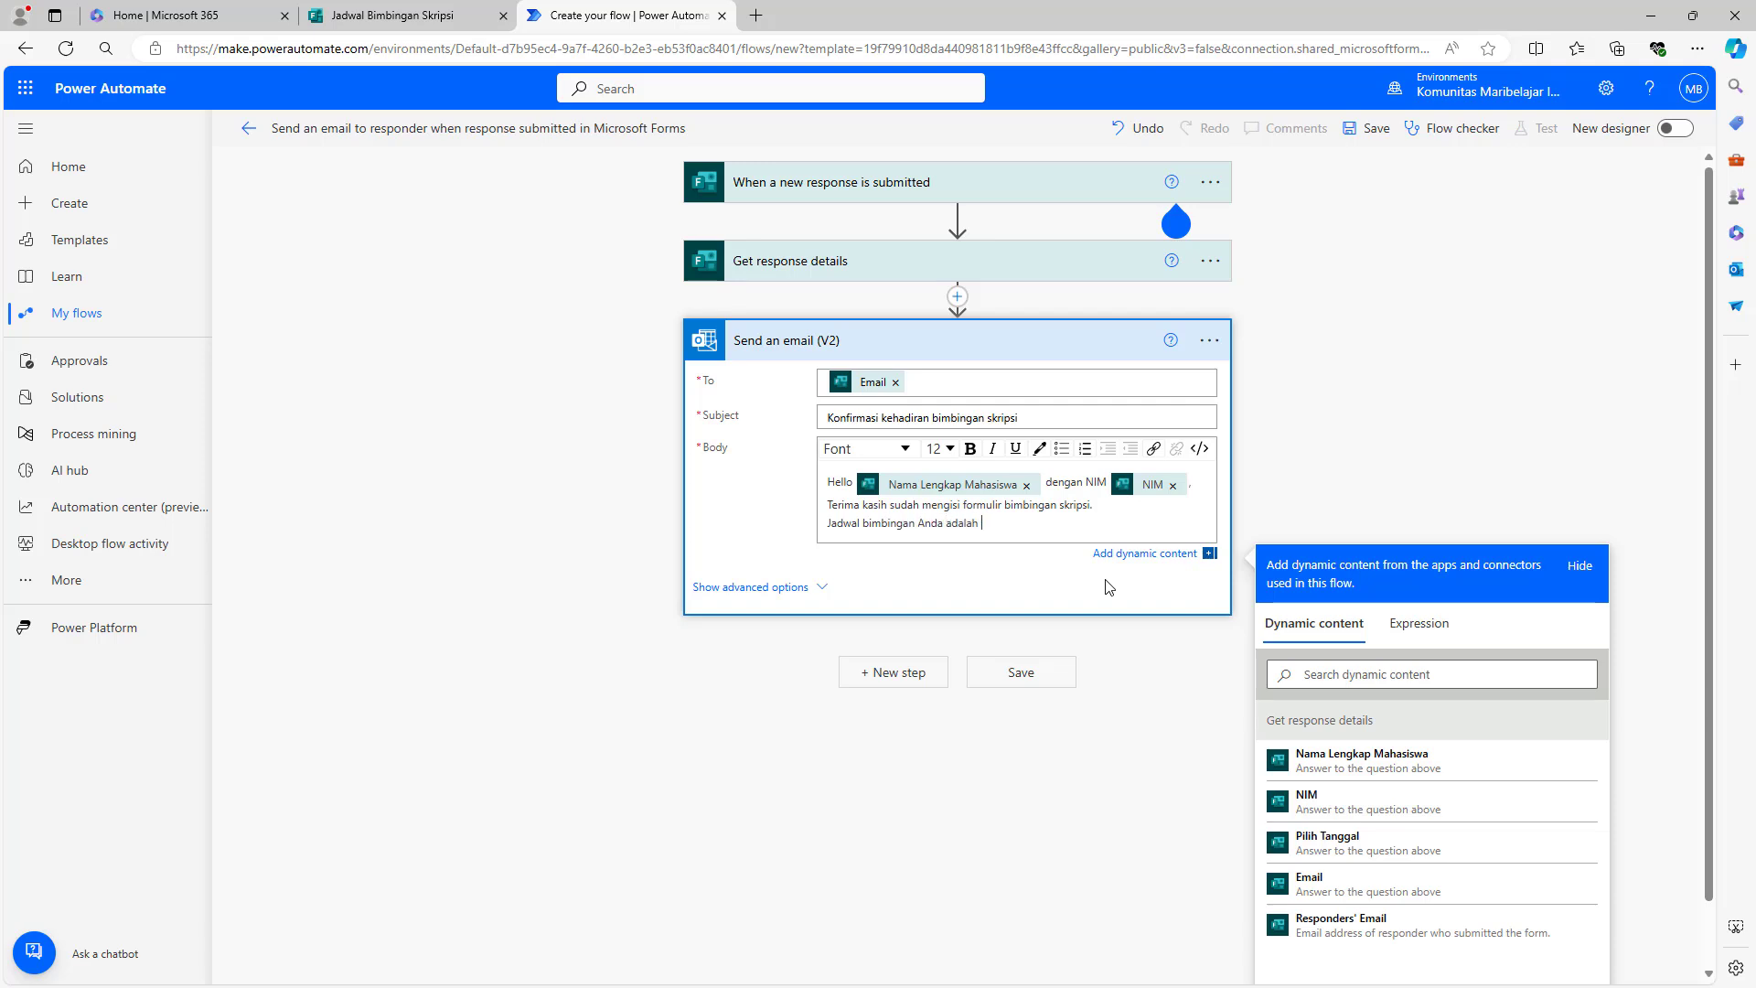
{"action": "left_click", "coordinate": [1381, 846]}
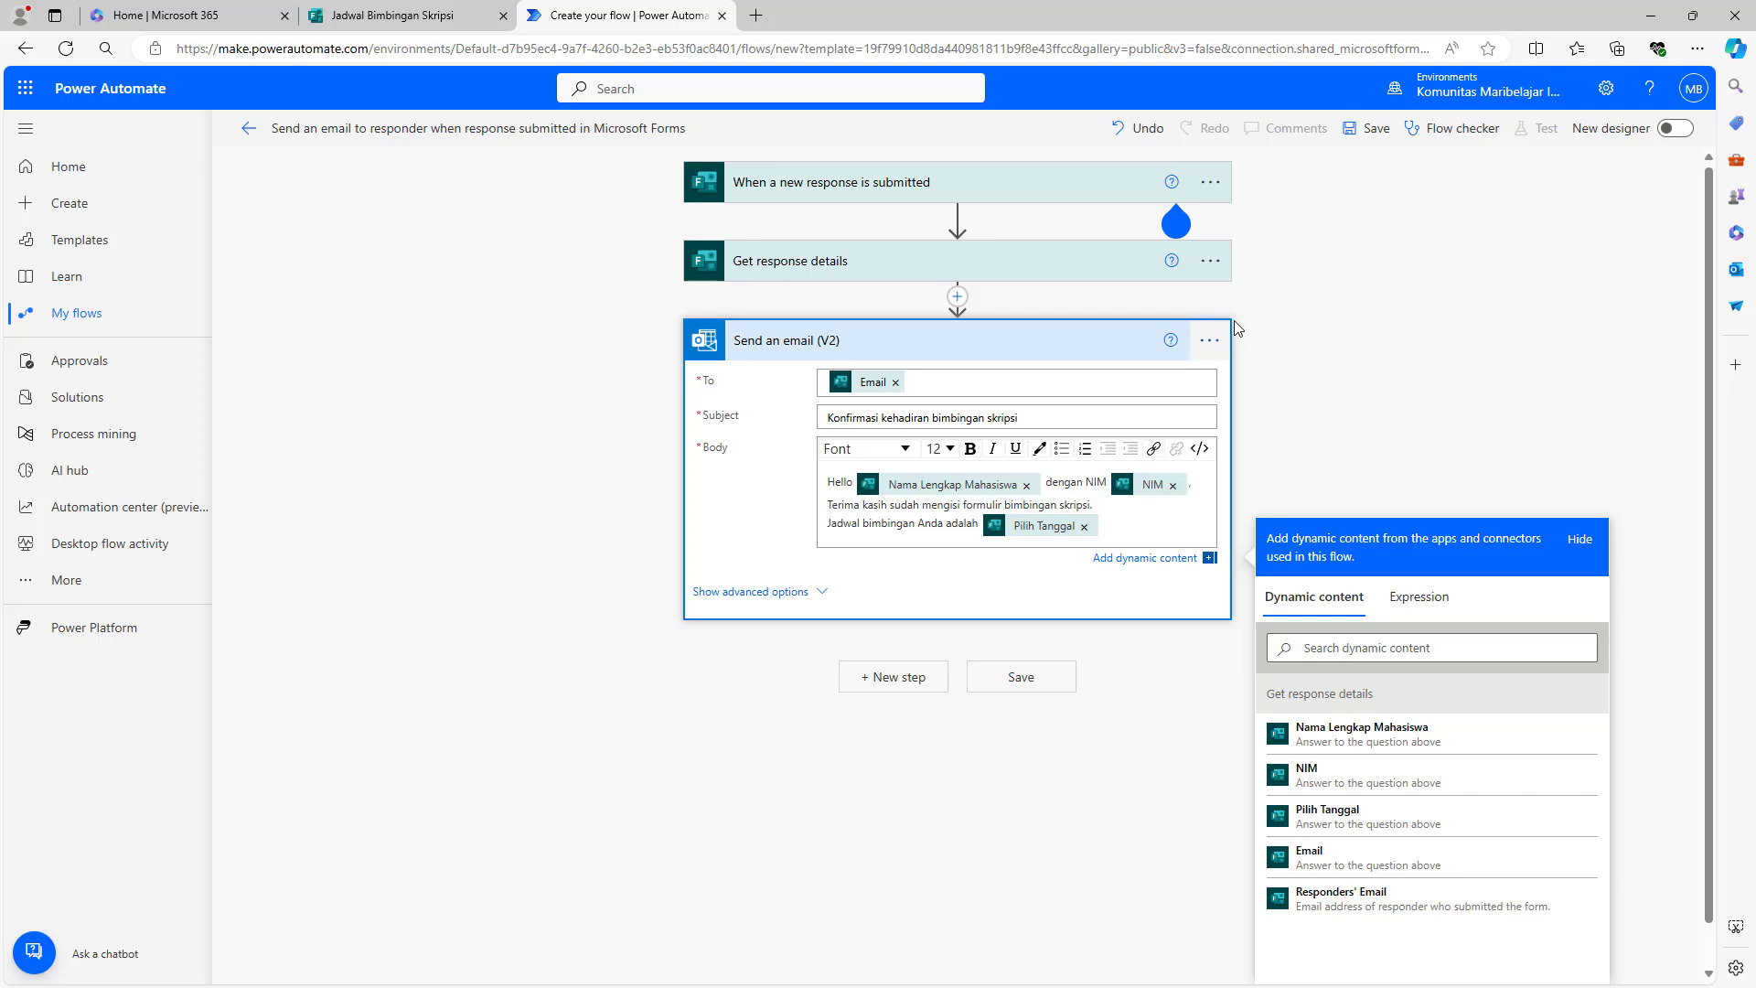
{"action": "left_click", "coordinate": [1363, 229]}
{"action": "left_click", "coordinate": [1365, 138]}
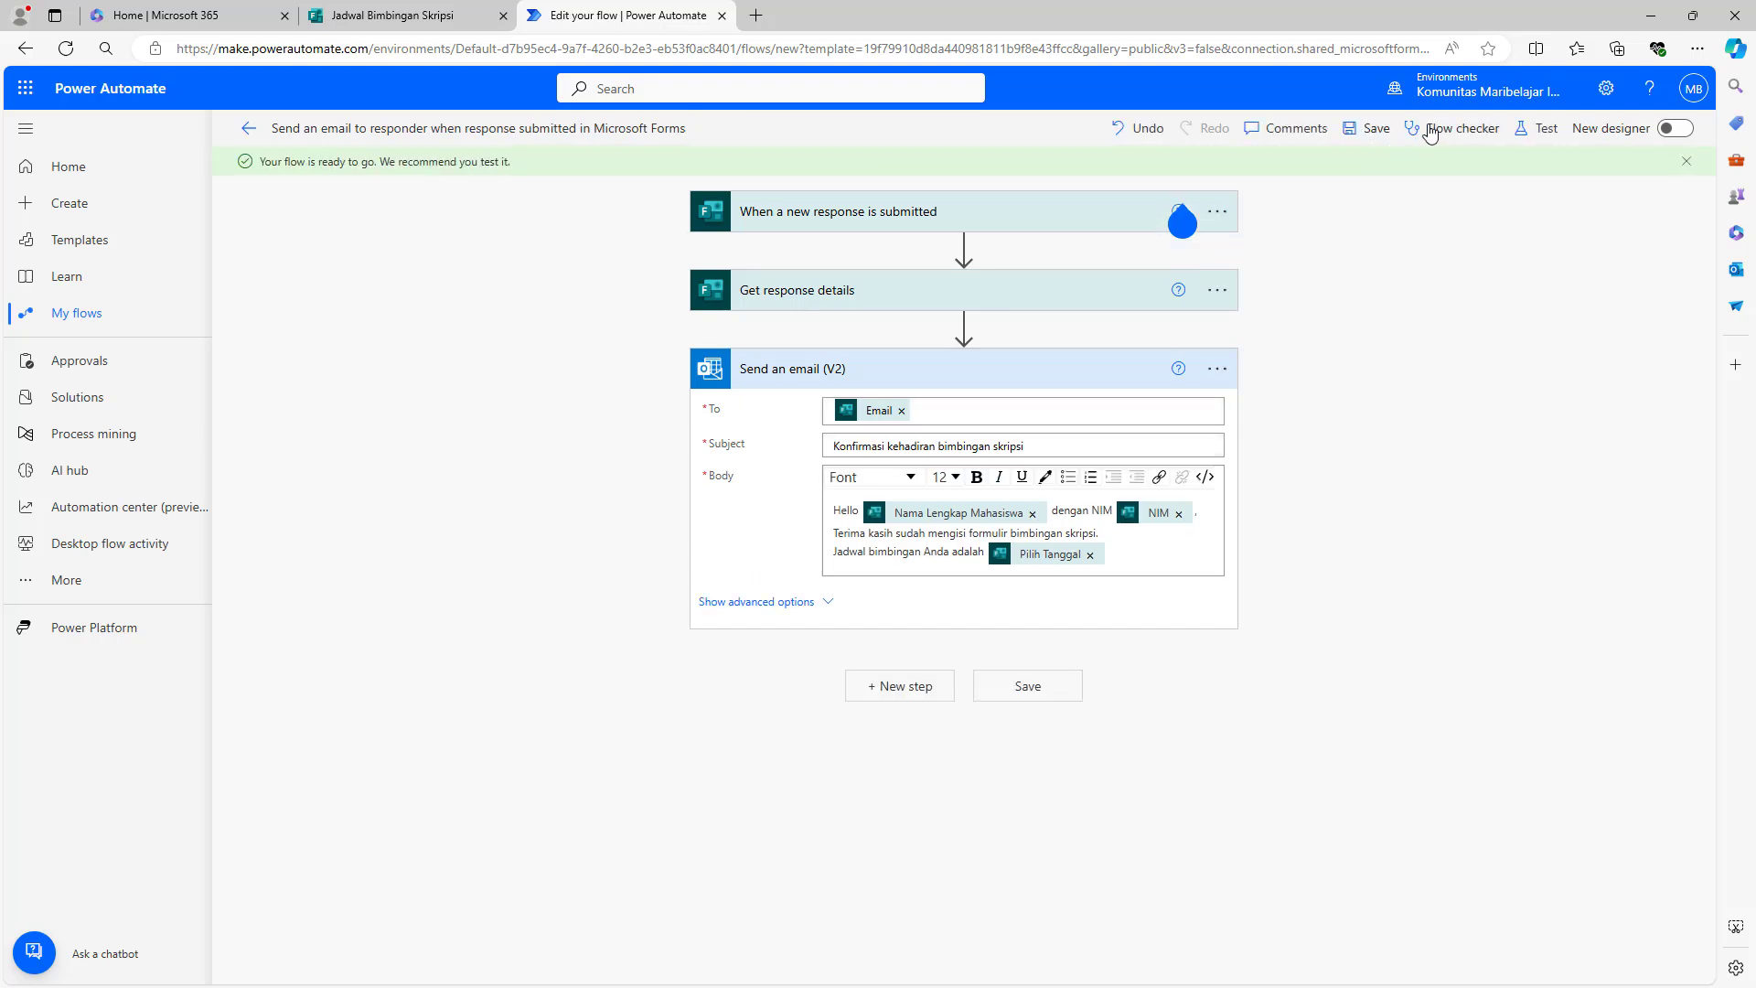
- Start a manual test run of the flow so it waits for a new form response
{"action": "left_click", "coordinate": [1537, 128]}
{"action": "left_click", "coordinate": [1373, 173]}
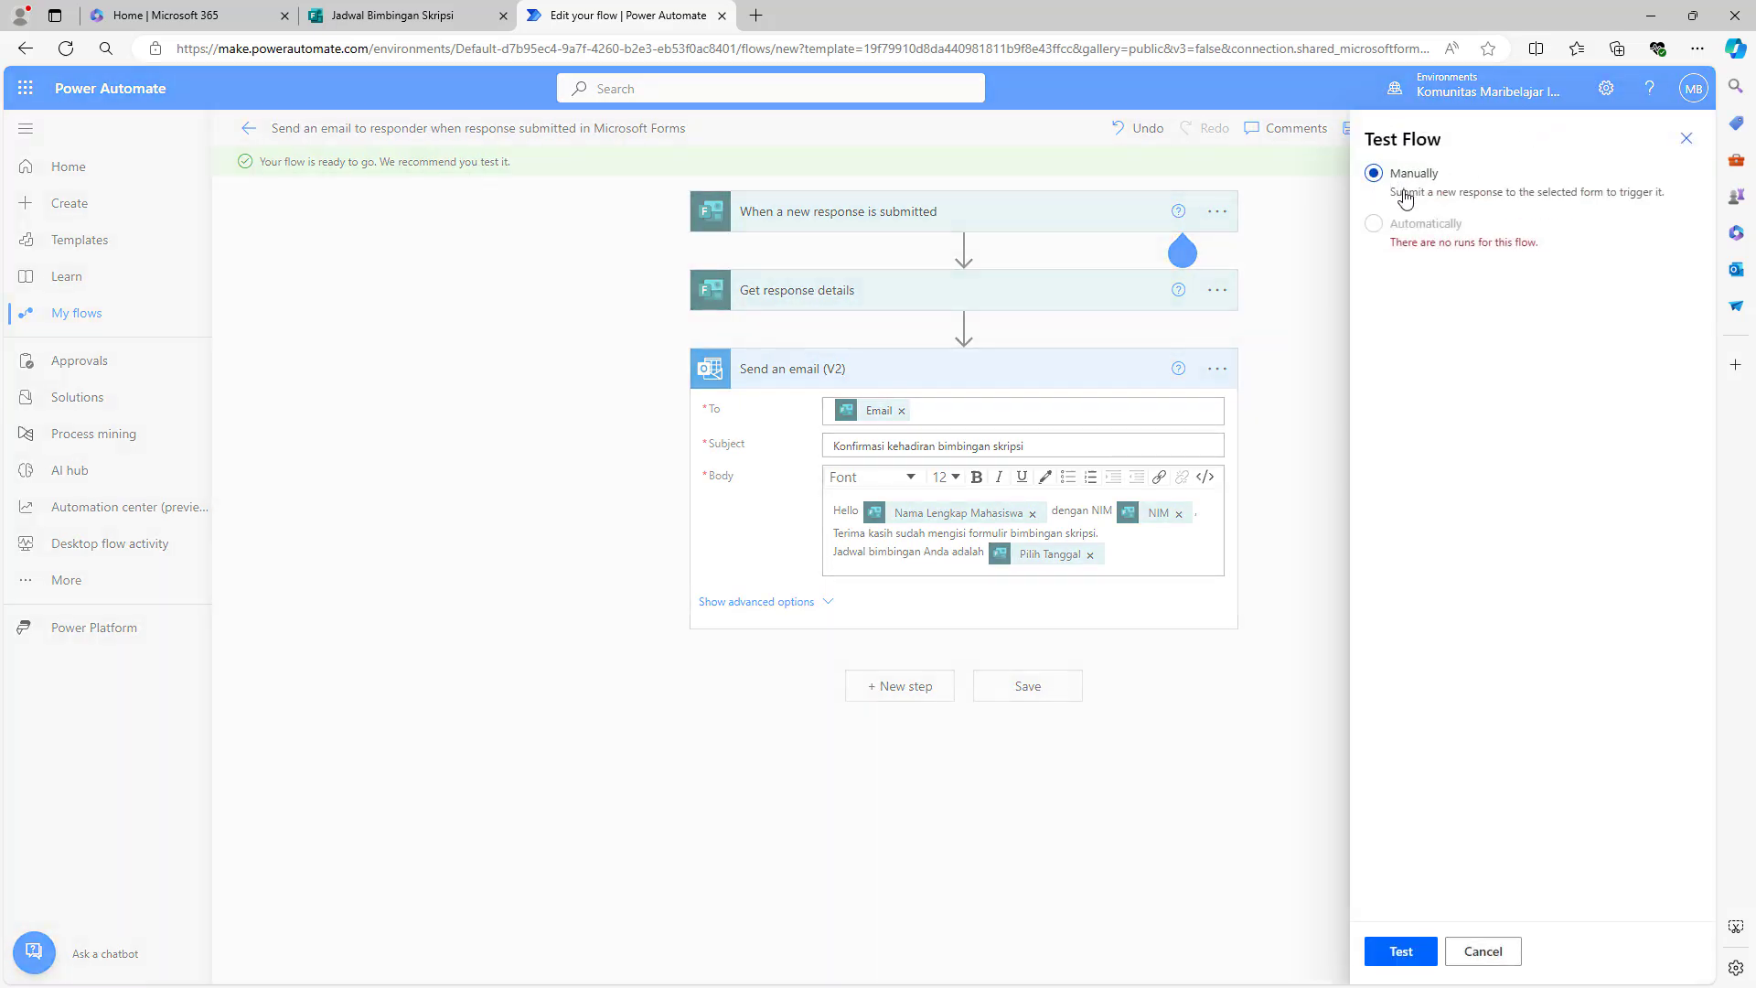
{"action": "left_click", "coordinate": [1415, 951]}
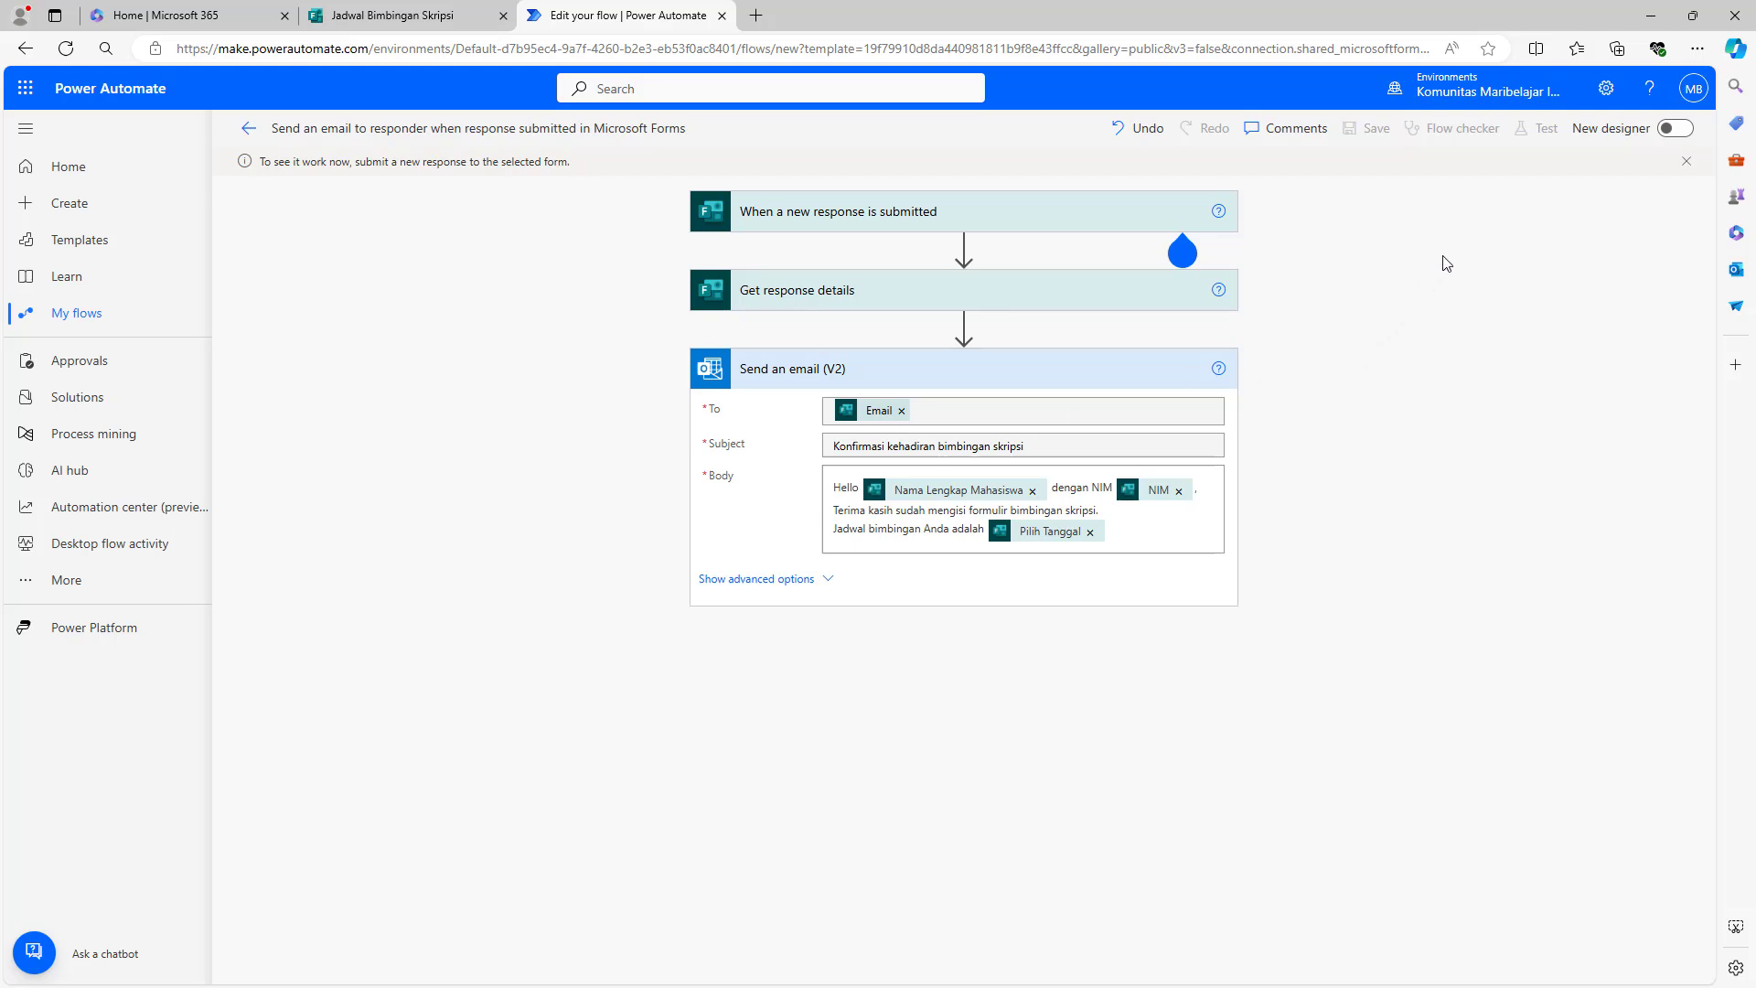
- Open a respondent preview of the Jadwal Bimbingan Skripsi form and start it
{"action": "left_click", "coordinate": [388, 9]}
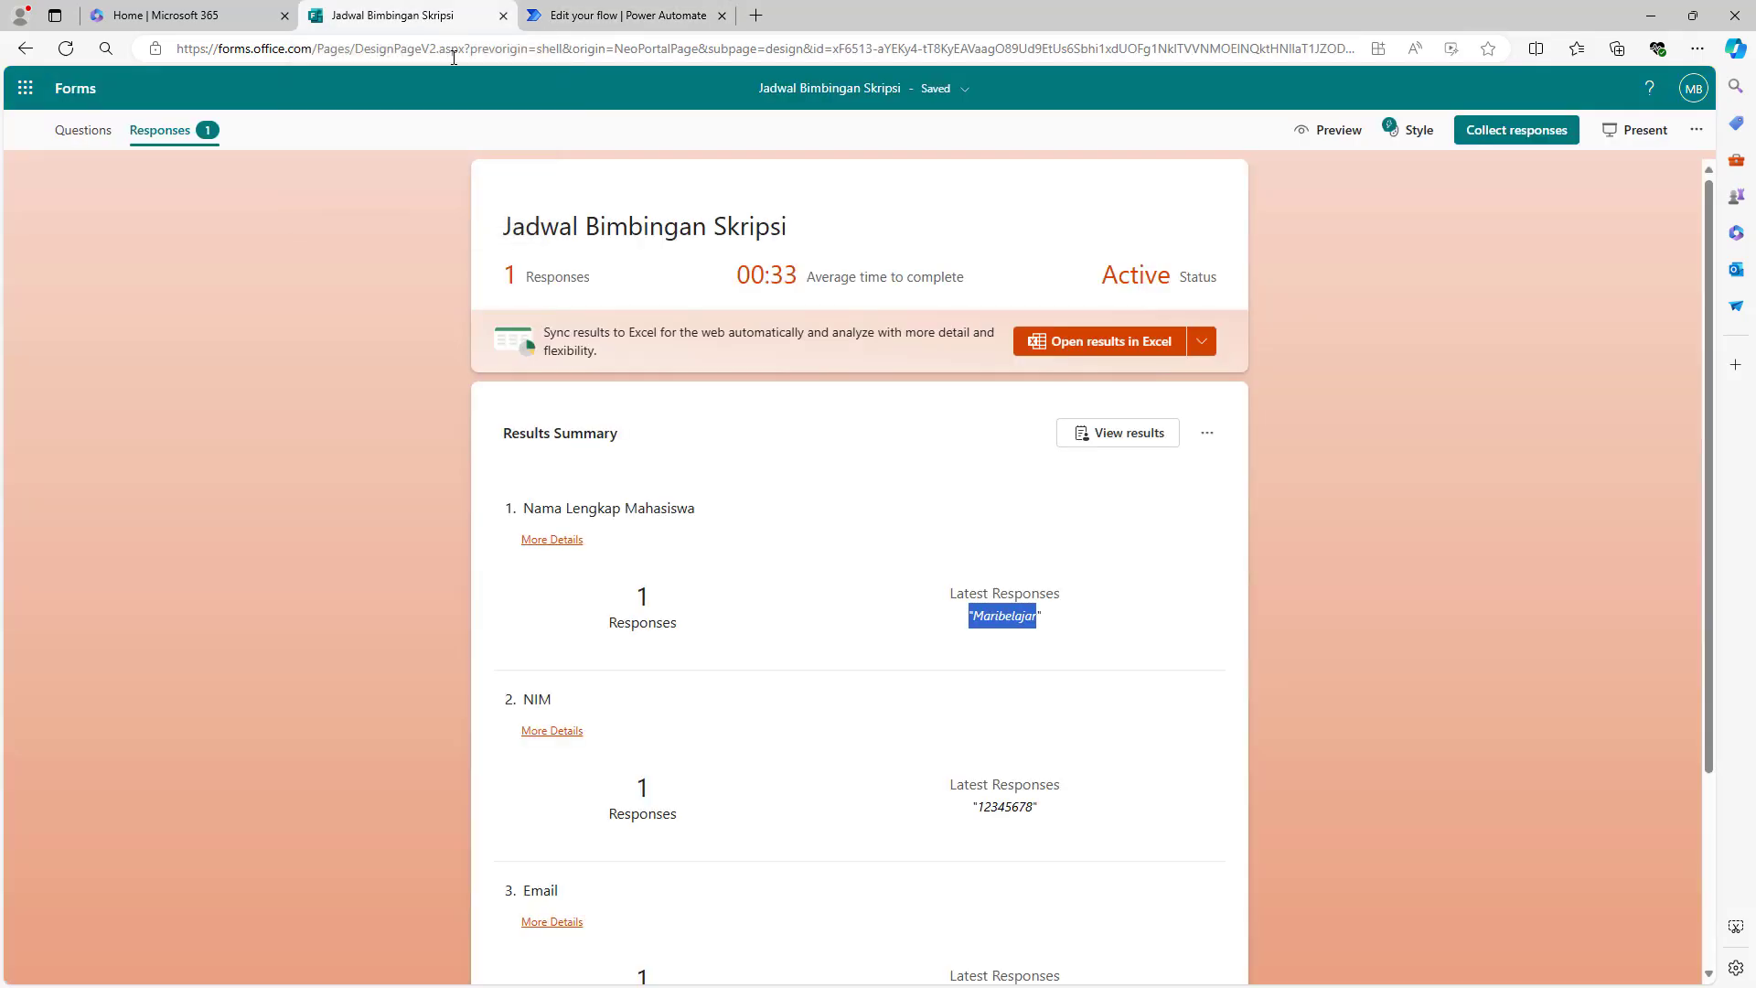
{"action": "left_click", "coordinate": [66, 139]}
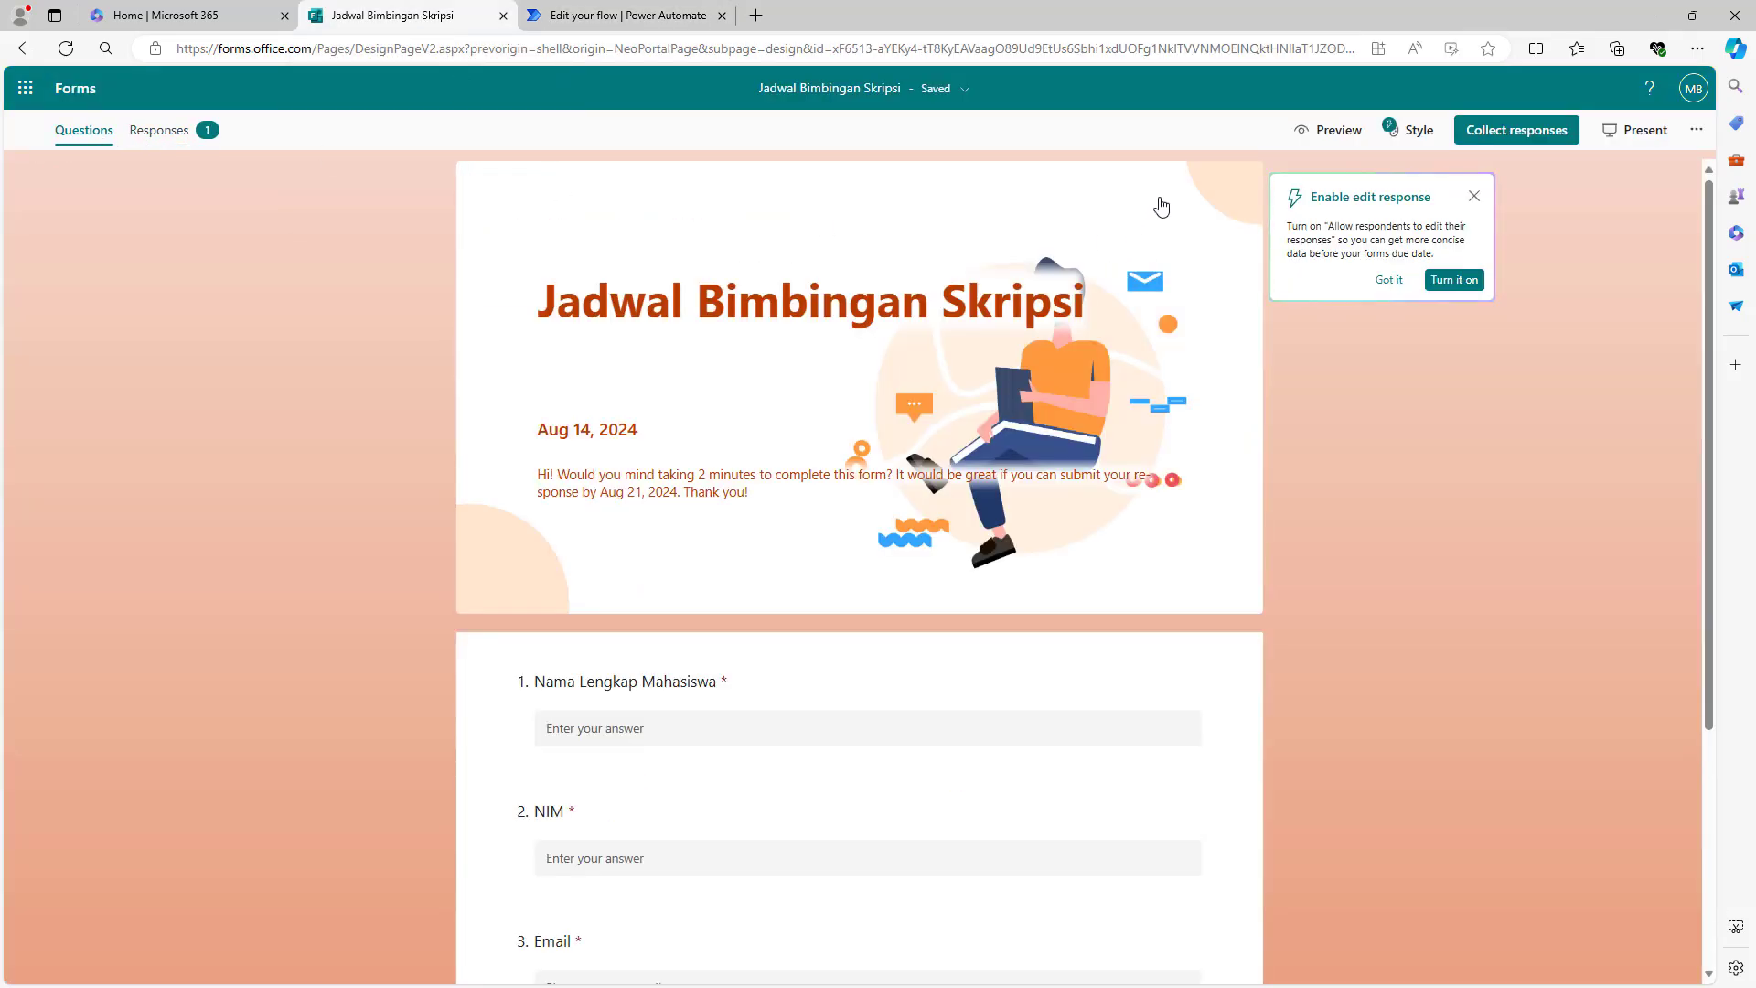
{"action": "left_click", "coordinate": [1311, 137]}
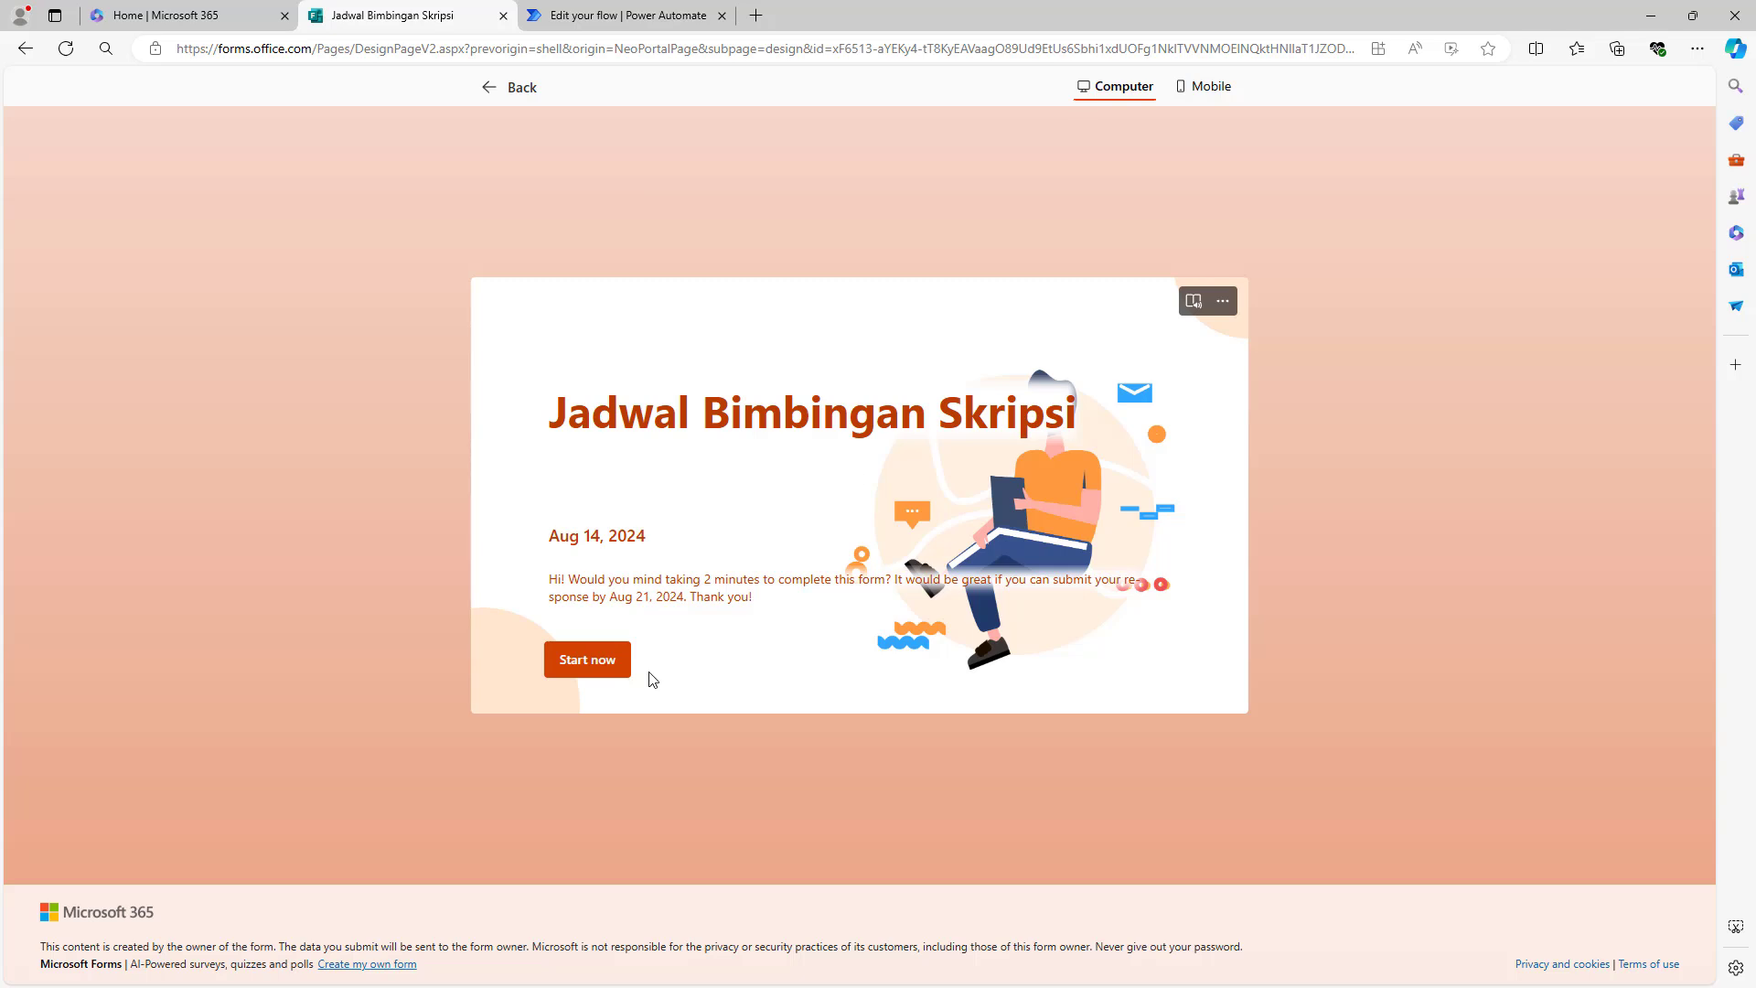
{"action": "left_click", "coordinate": [595, 661]}
- Fill in a test student name, a NIM, and an email address from the saved suggestion
{"action": "left_click", "coordinate": [626, 375]}
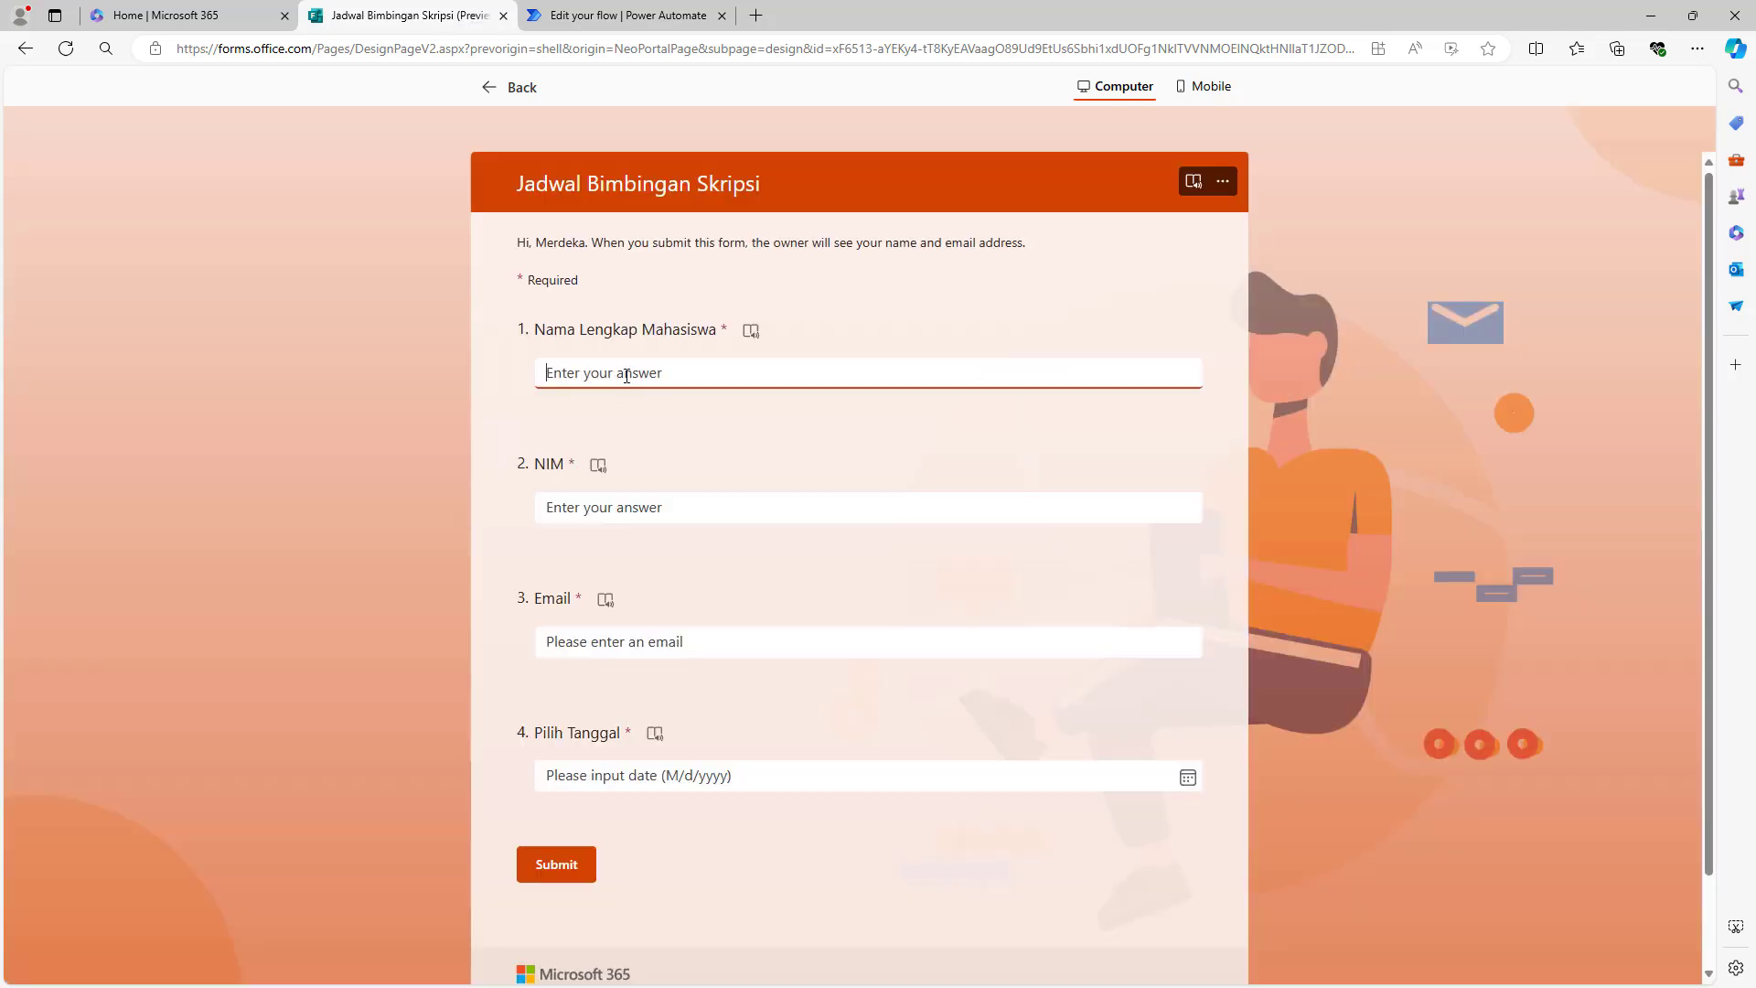
{"action": "type", "text": "Maribelajar maribe"}
{"action": "key", "text": "BackSpace"}
{"action": "key", "text": "BackSpace"}
{"action": "key", "text": "BackSpace"}
{"action": "key", "text": "BackSpace"}
{"action": "key", "text": "BackSpace"}
{"action": "key", "text": "BackSpace"}
{"action": "type", "text": "Maribelajar"}
{"action": "left_click", "coordinate": [596, 498]}
{"action": "type", "text": "123"}
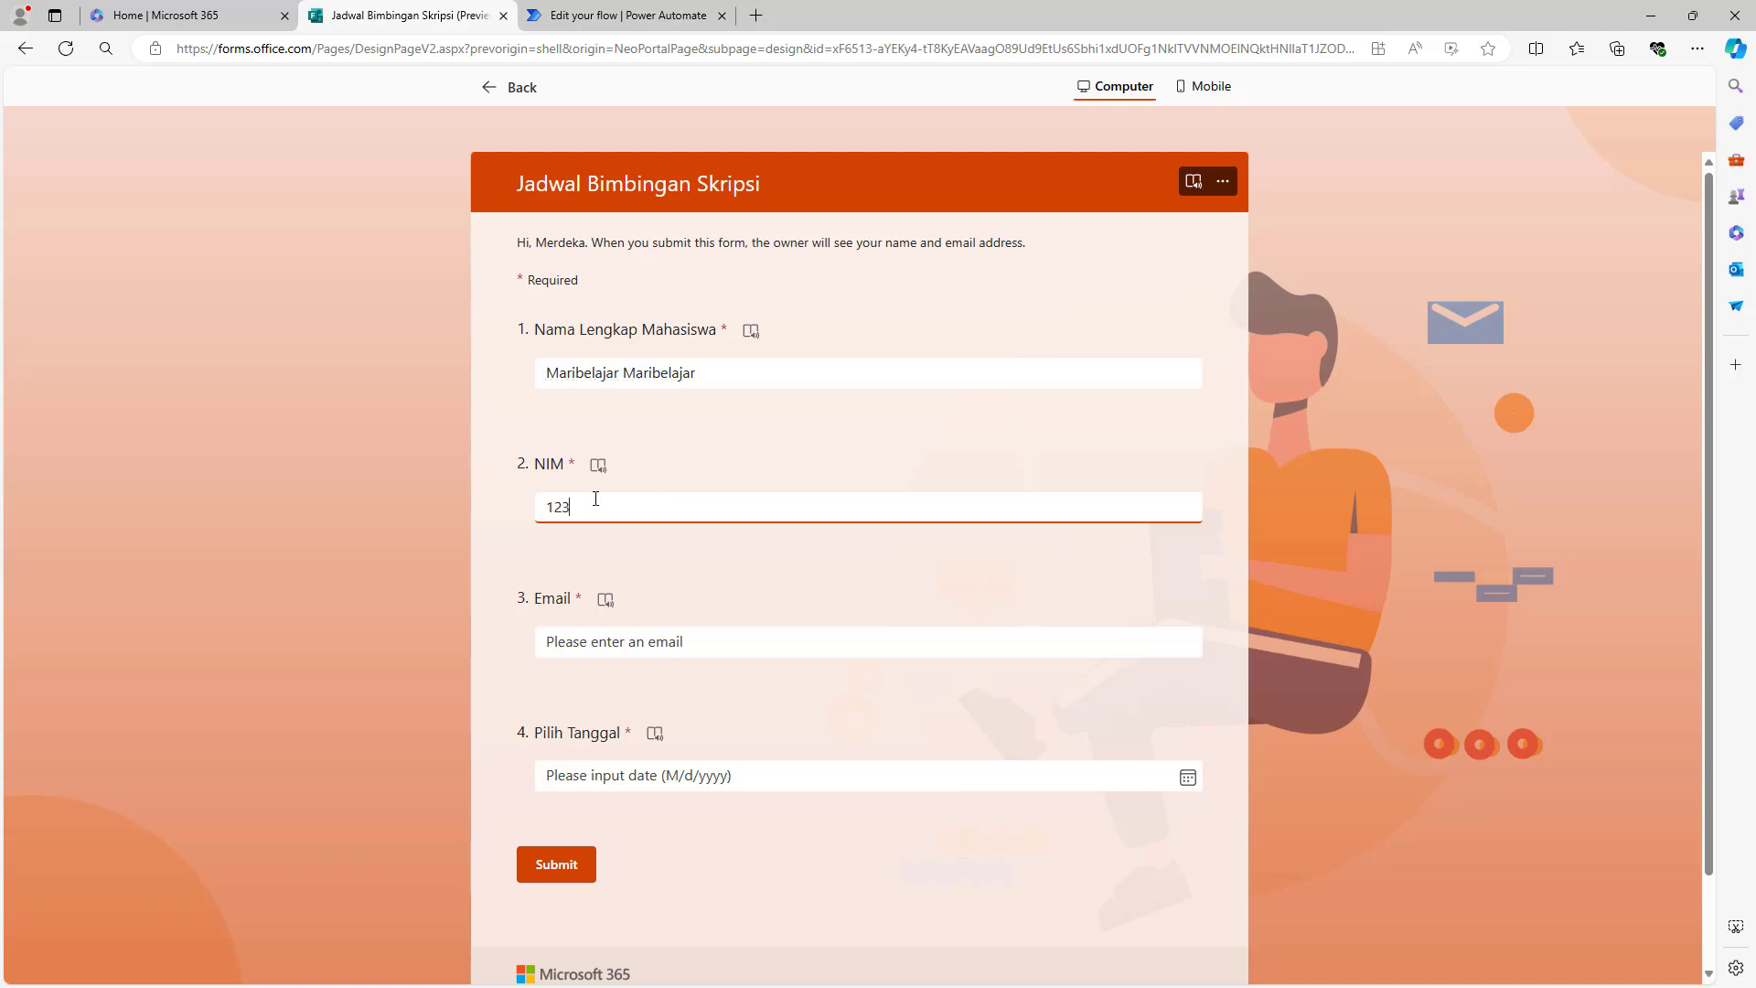
{"action": "type", "text": "456789"}
{"action": "left_click", "coordinate": [623, 641]}
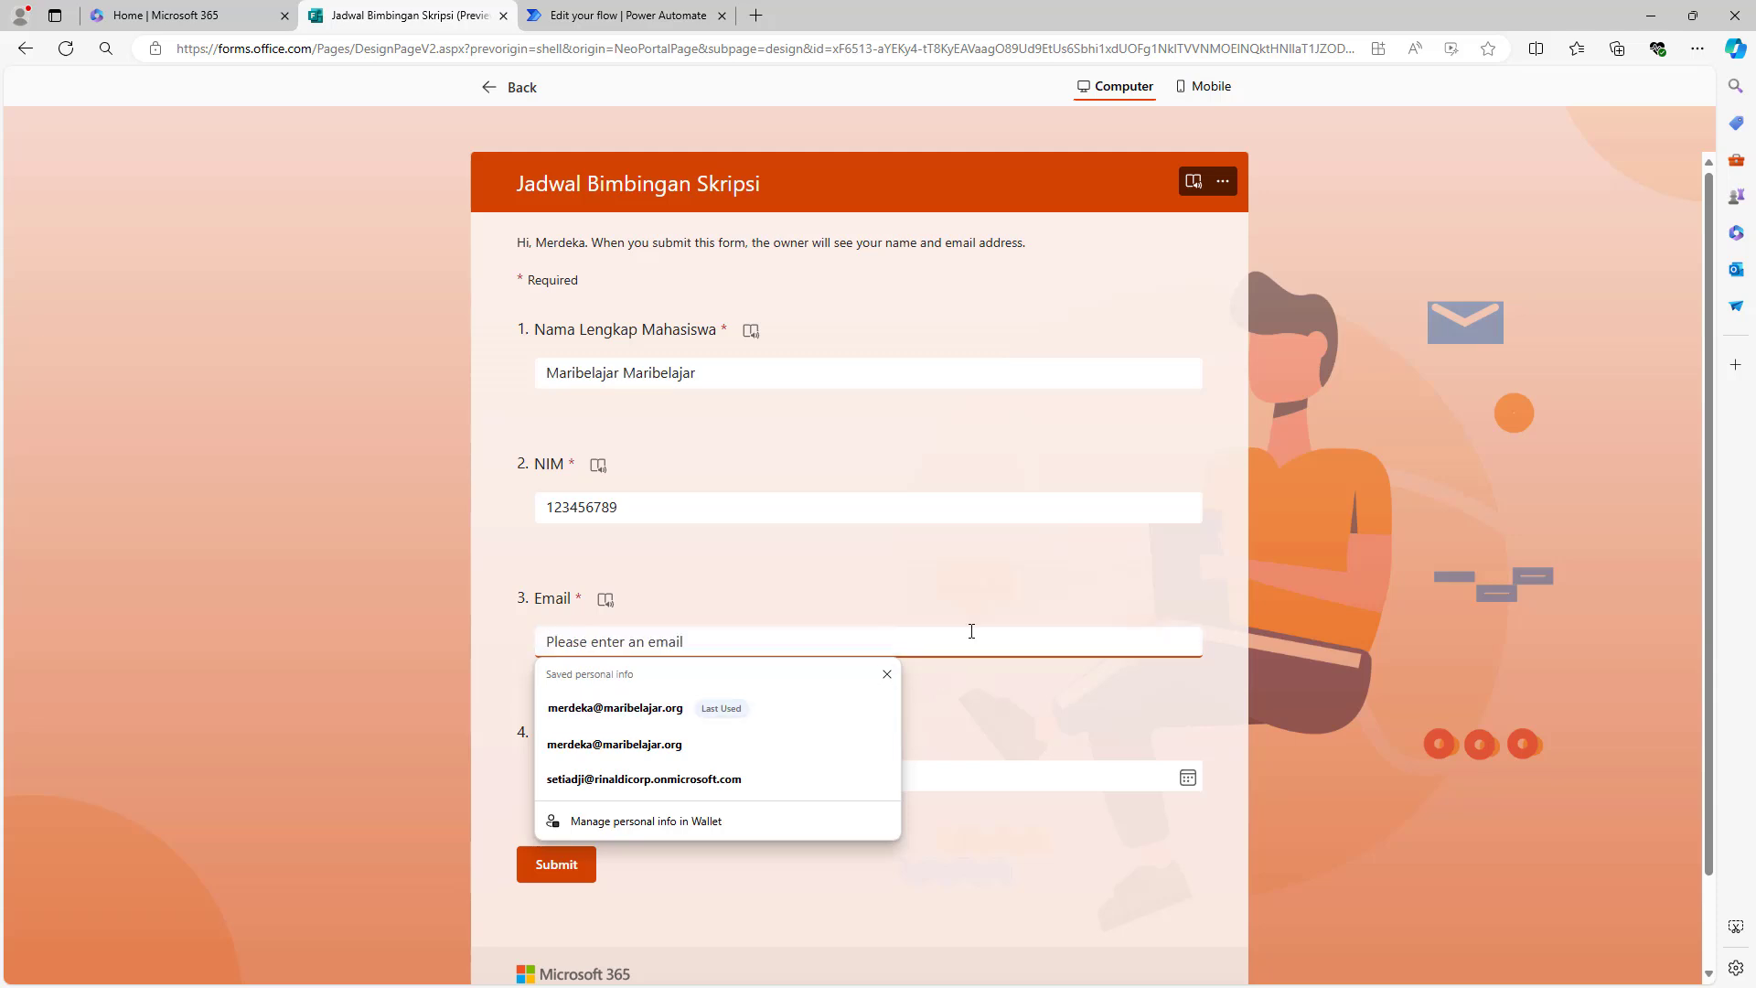
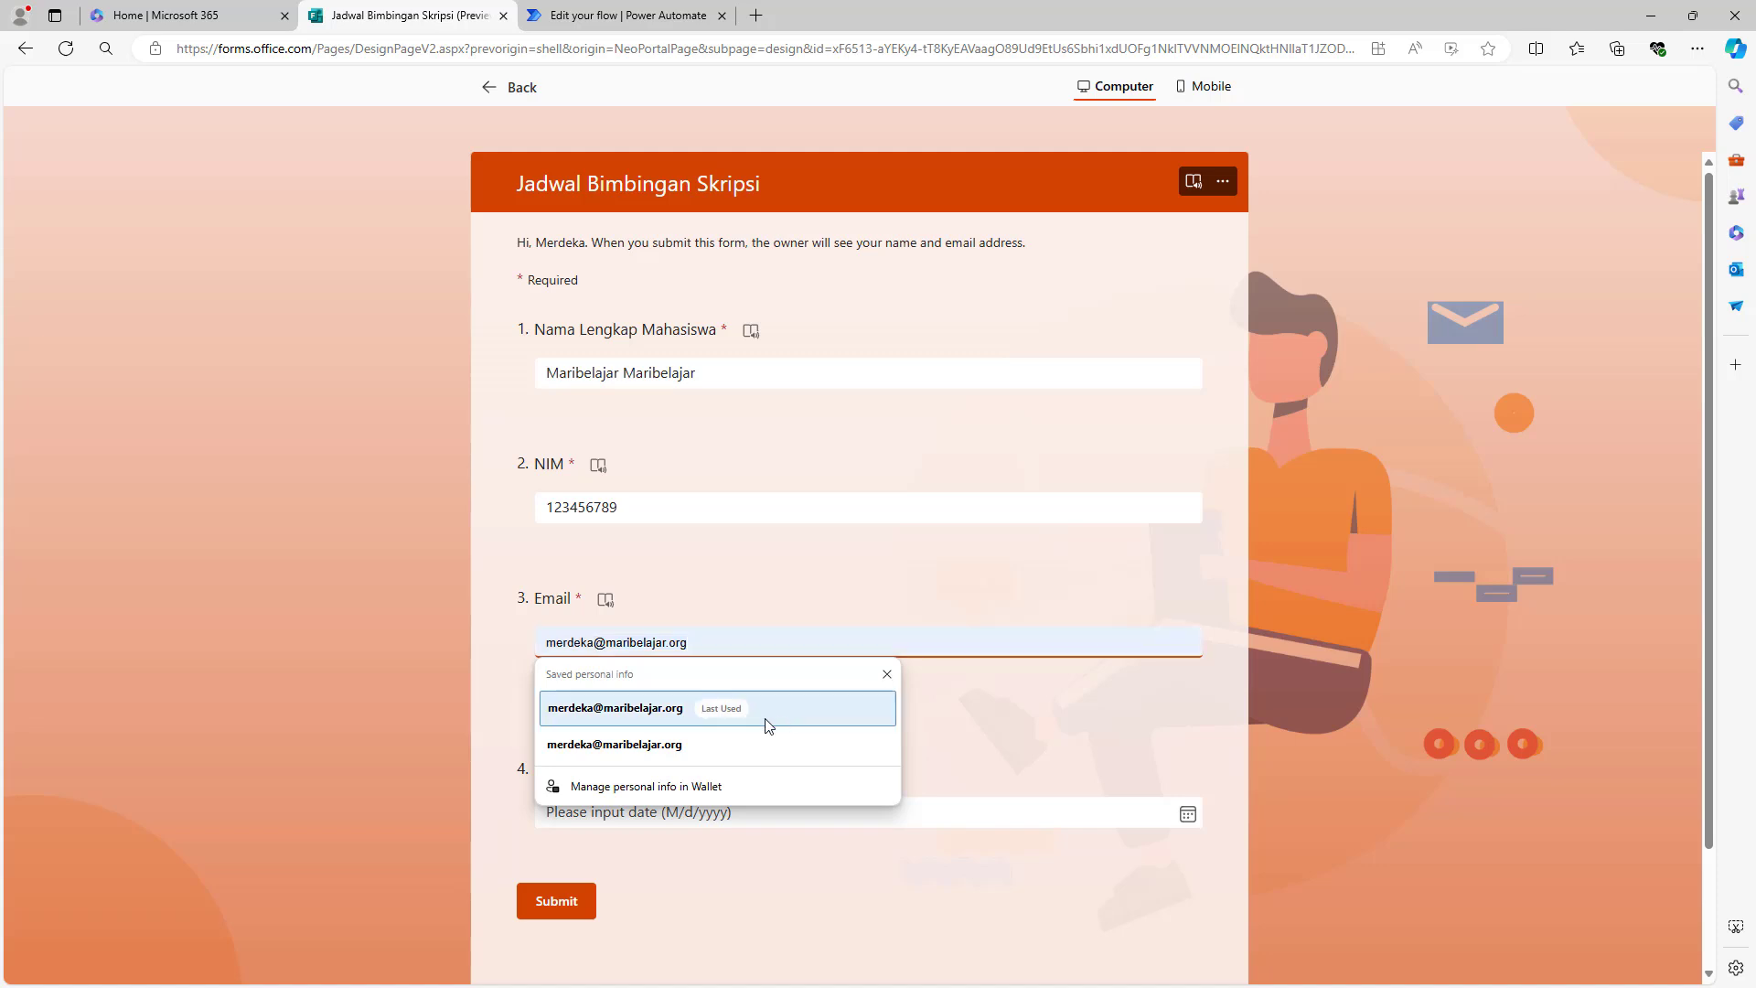
{"action": "left_click", "coordinate": [768, 708]}
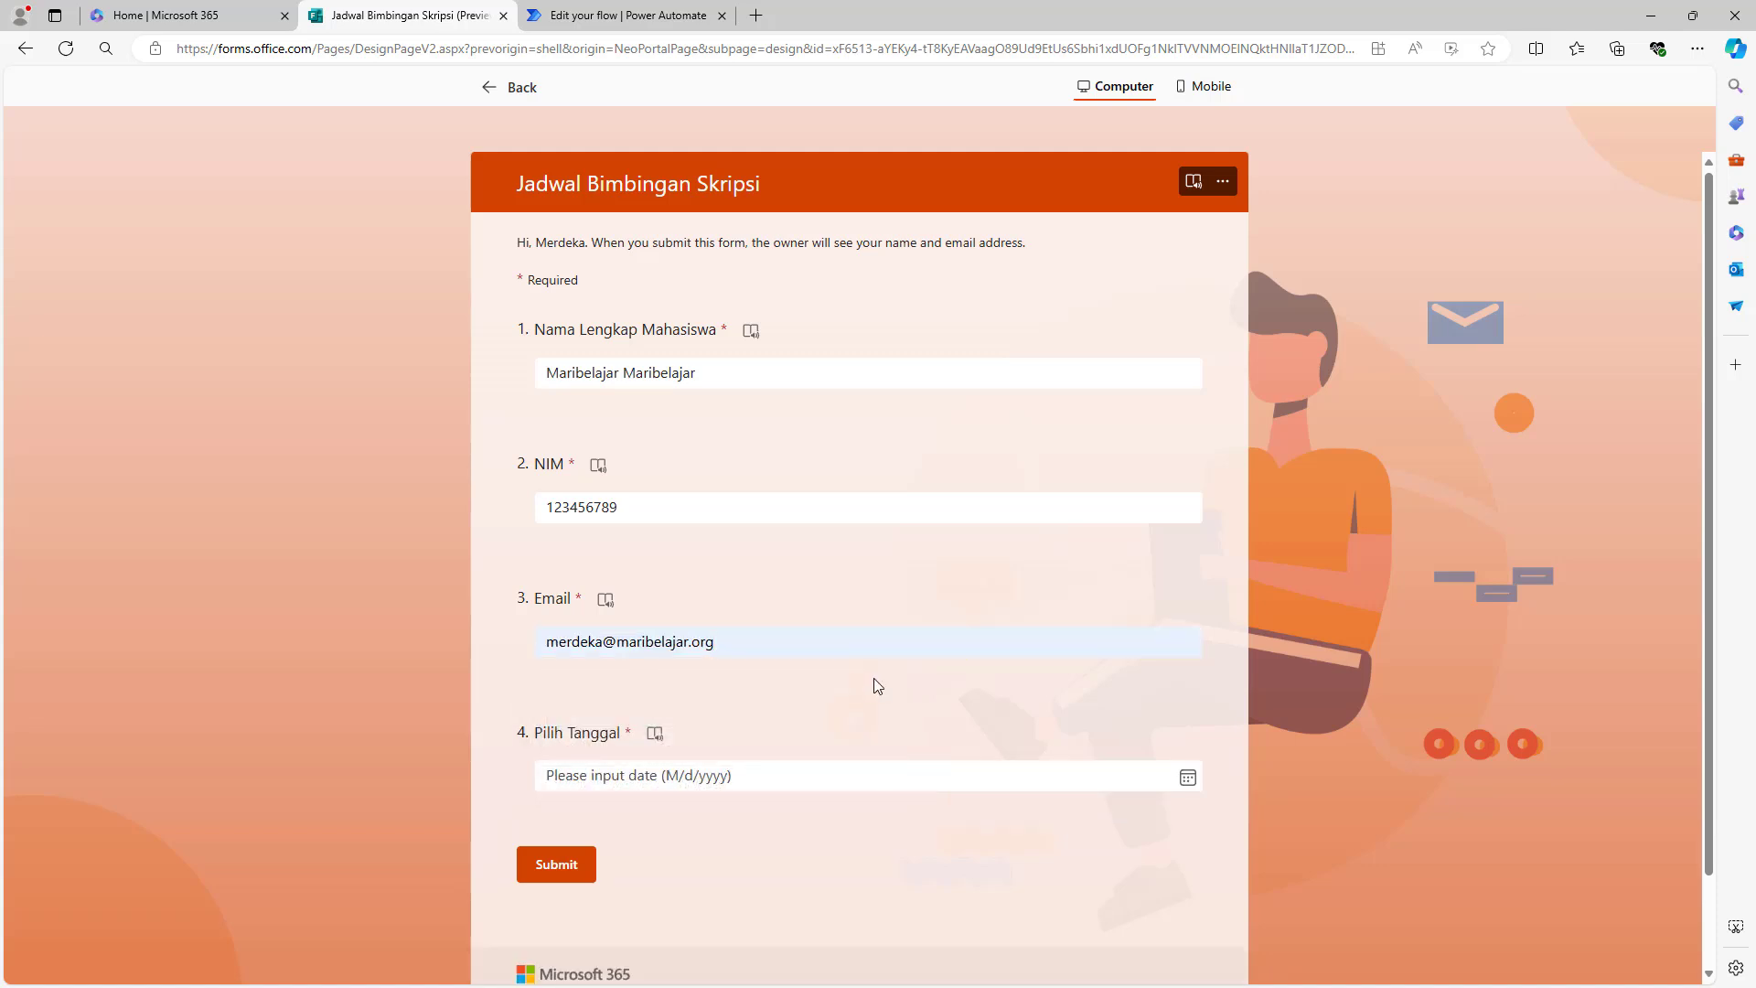
- Pick 20 August 2024 as the date, submit the response and leave the preview
{"action": "left_click", "coordinate": [619, 768]}
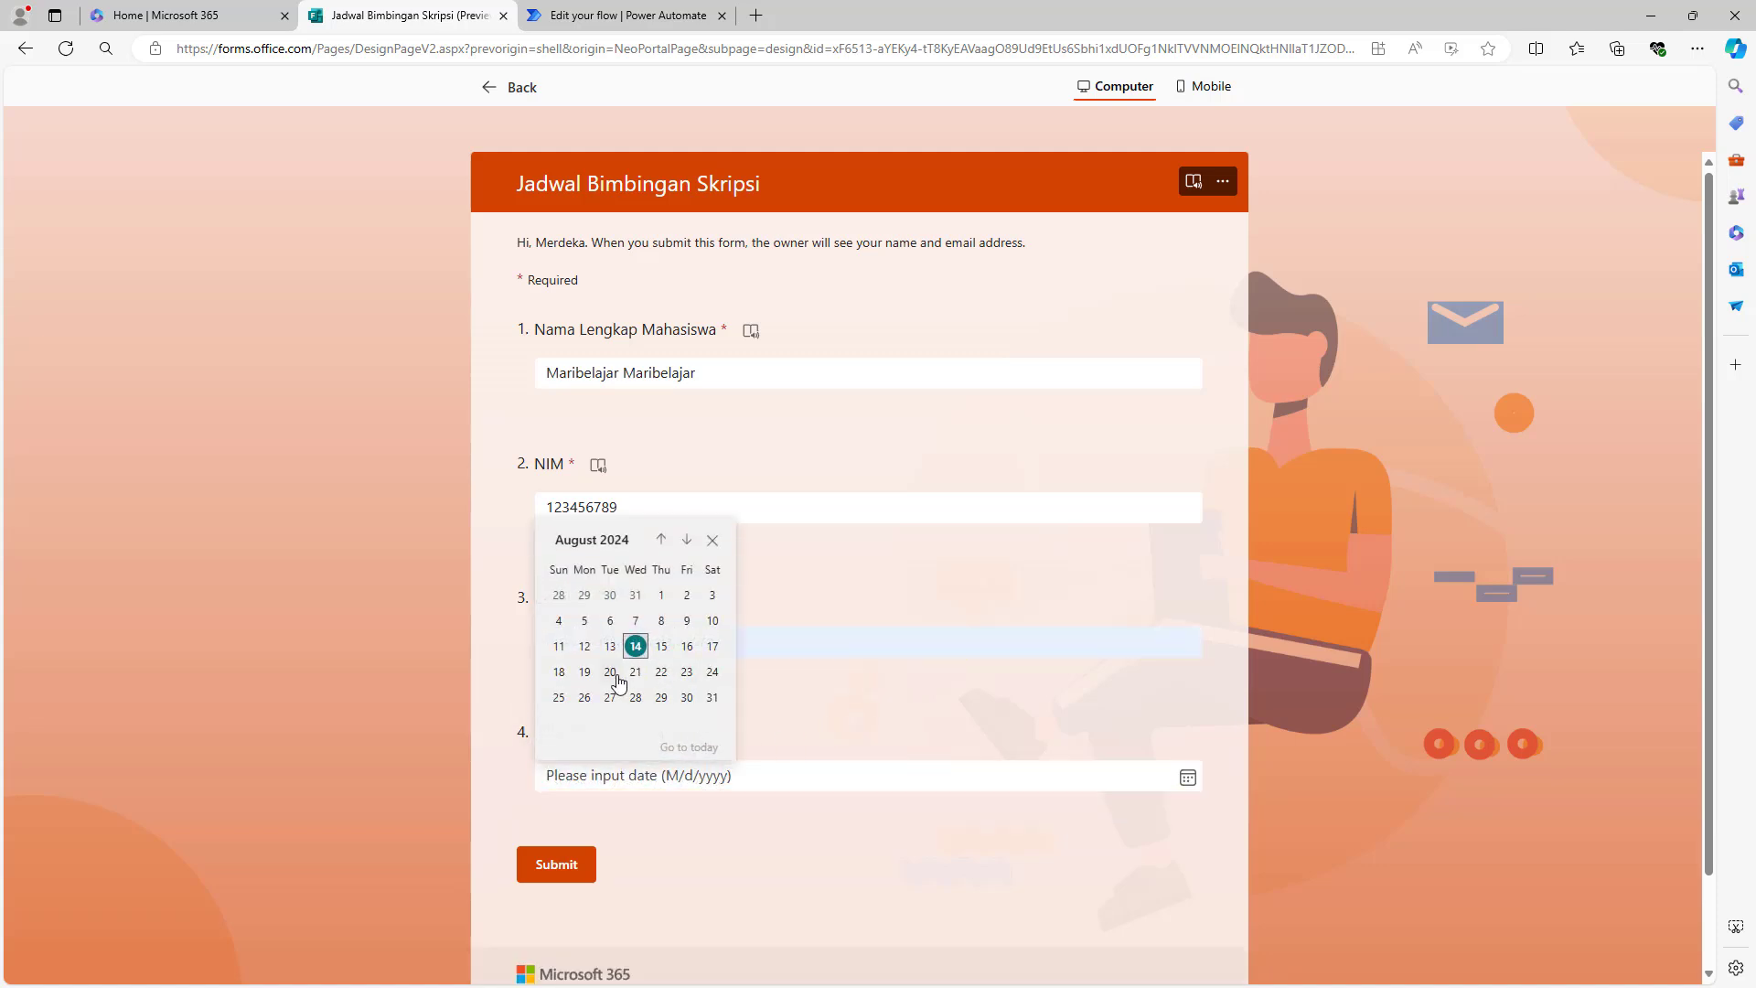
{"action": "left_click", "coordinate": [610, 680]}
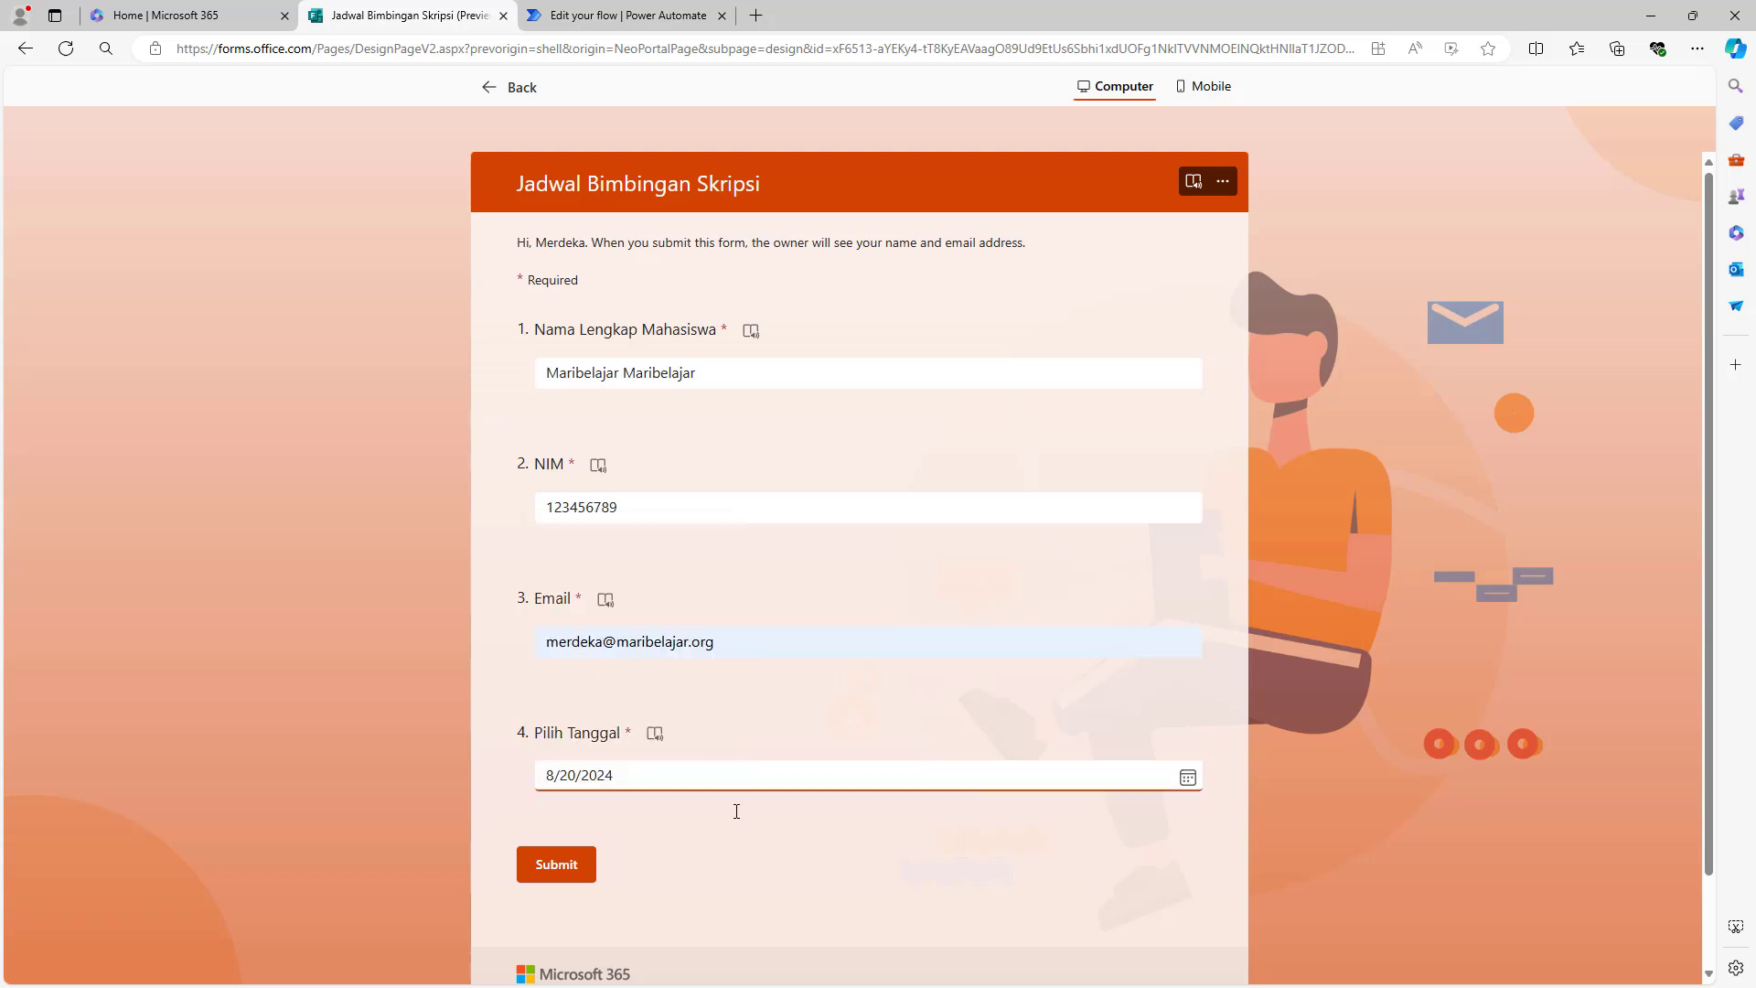
{"action": "scroll", "coordinate": [736, 828], "scroll_direction": "down", "scroll_amount": 1}
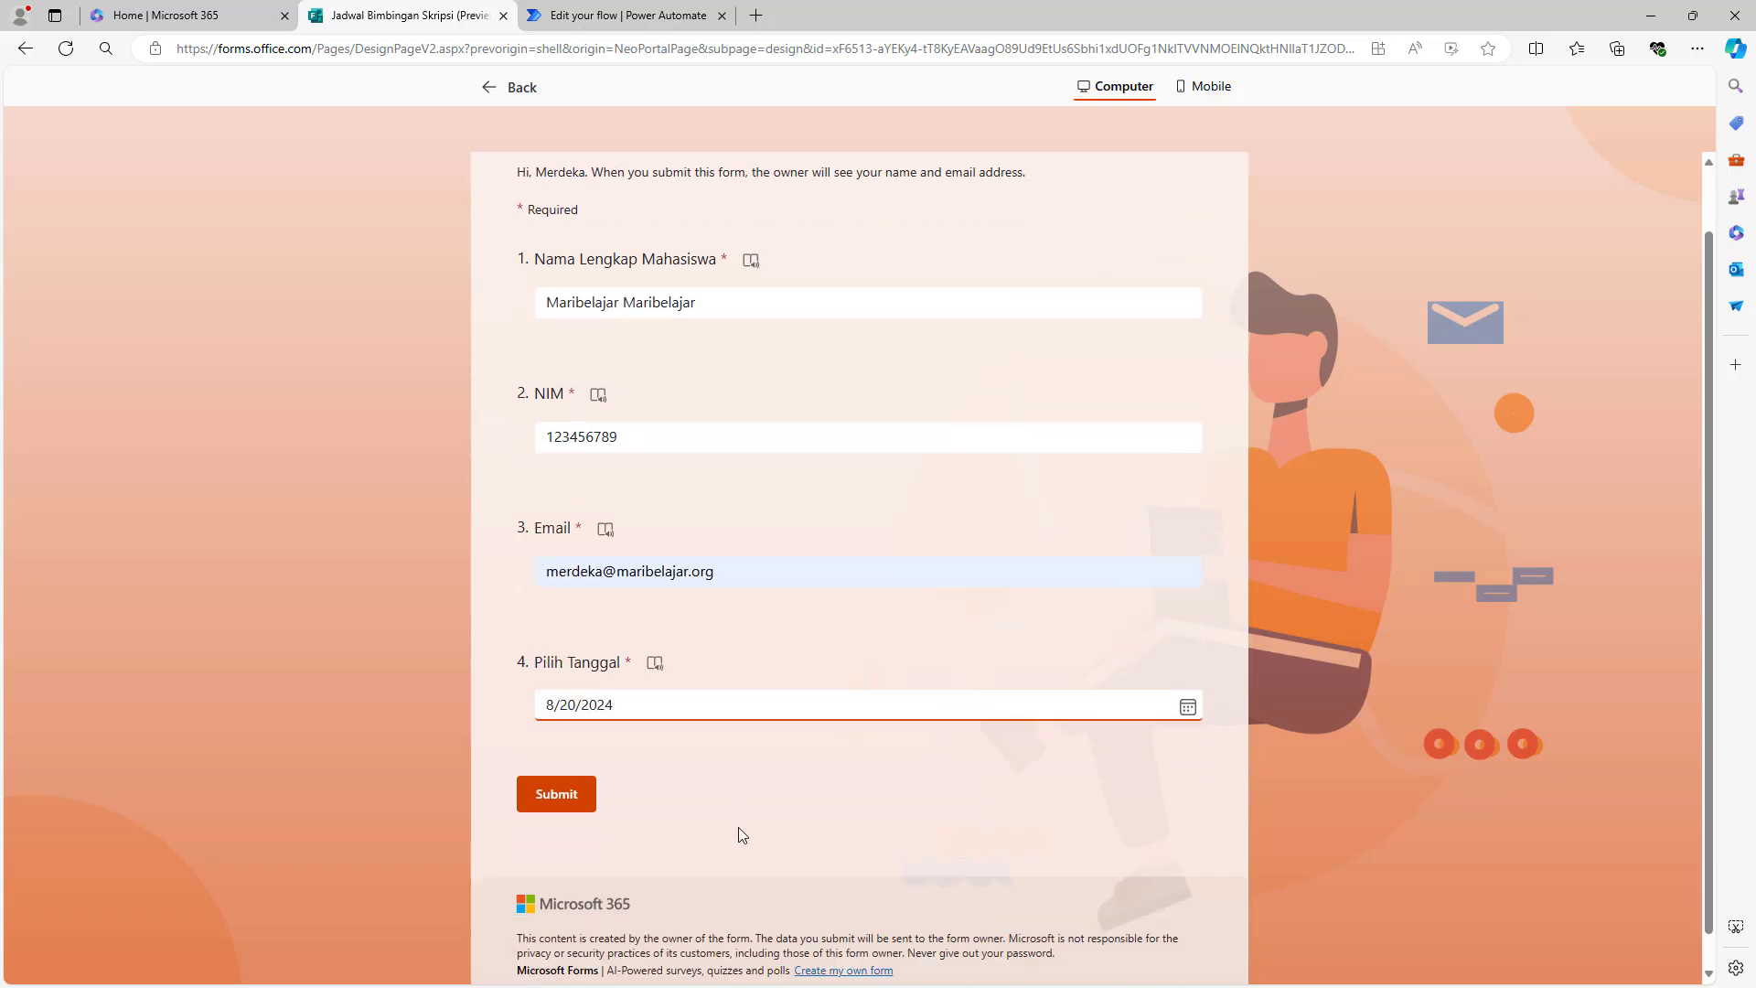
{"action": "left_click", "coordinate": [556, 774]}
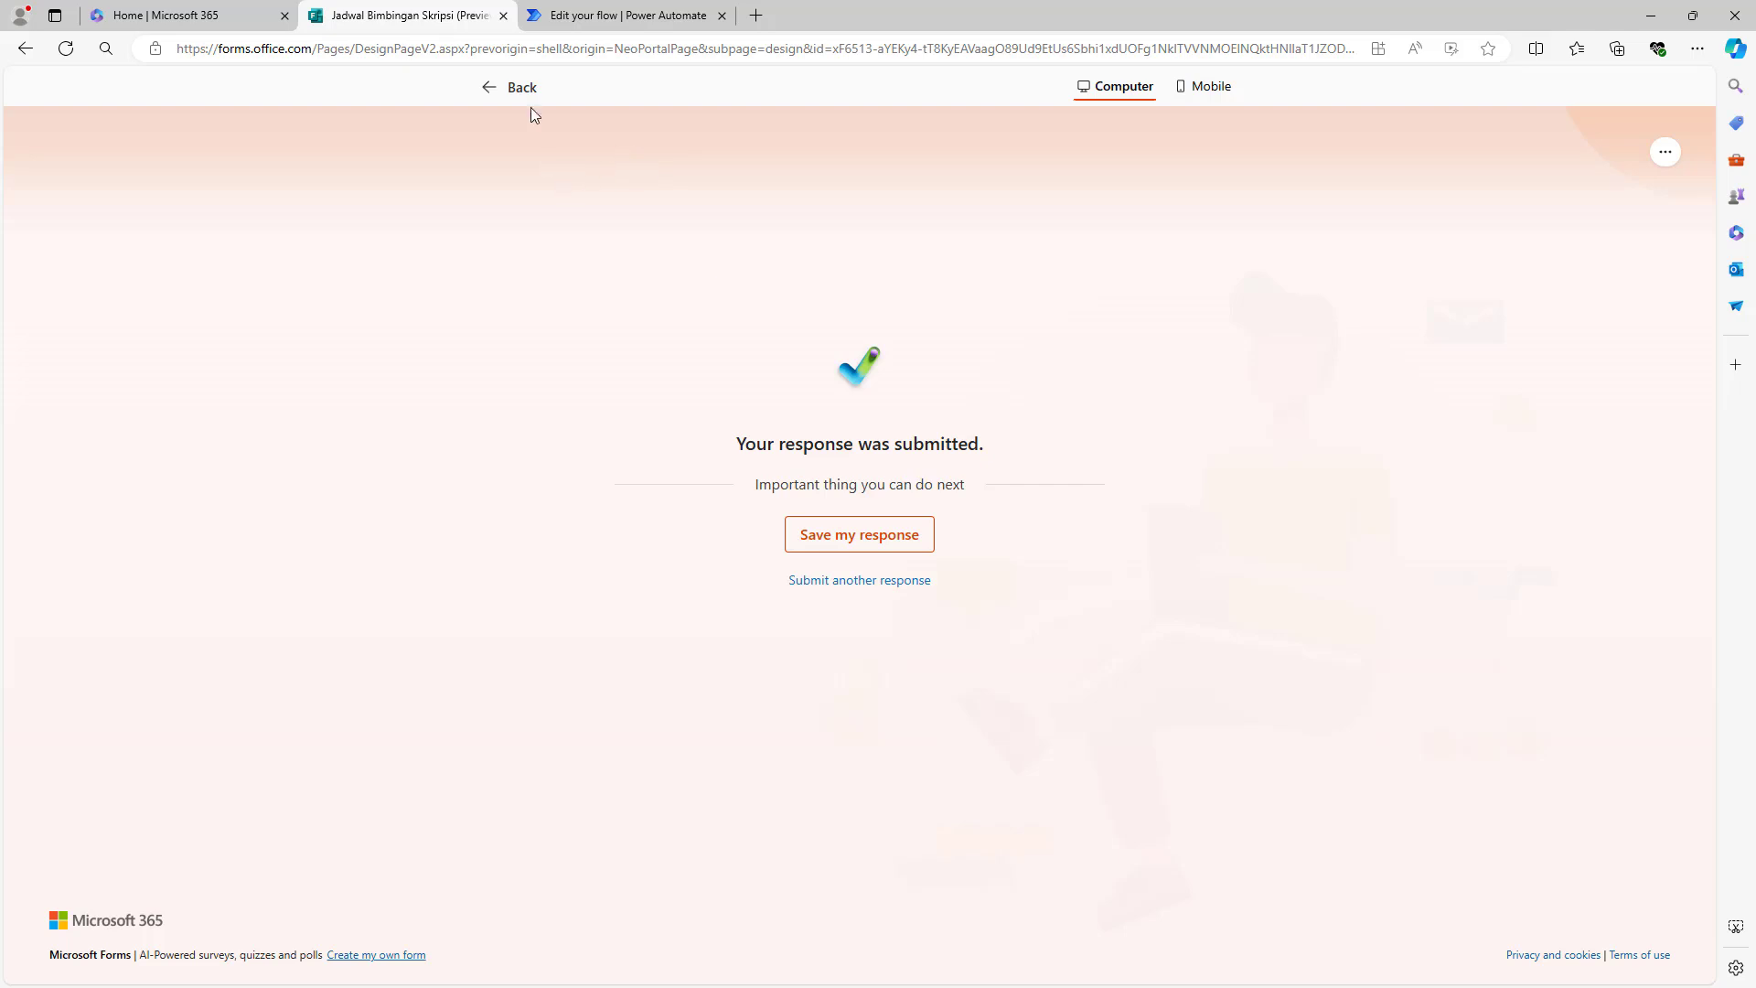
{"action": "left_click", "coordinate": [522, 95]}
- Confirm on the flow's details page that the test run Succeeded in 00:00:01
{"action": "left_click", "coordinate": [628, 16]}
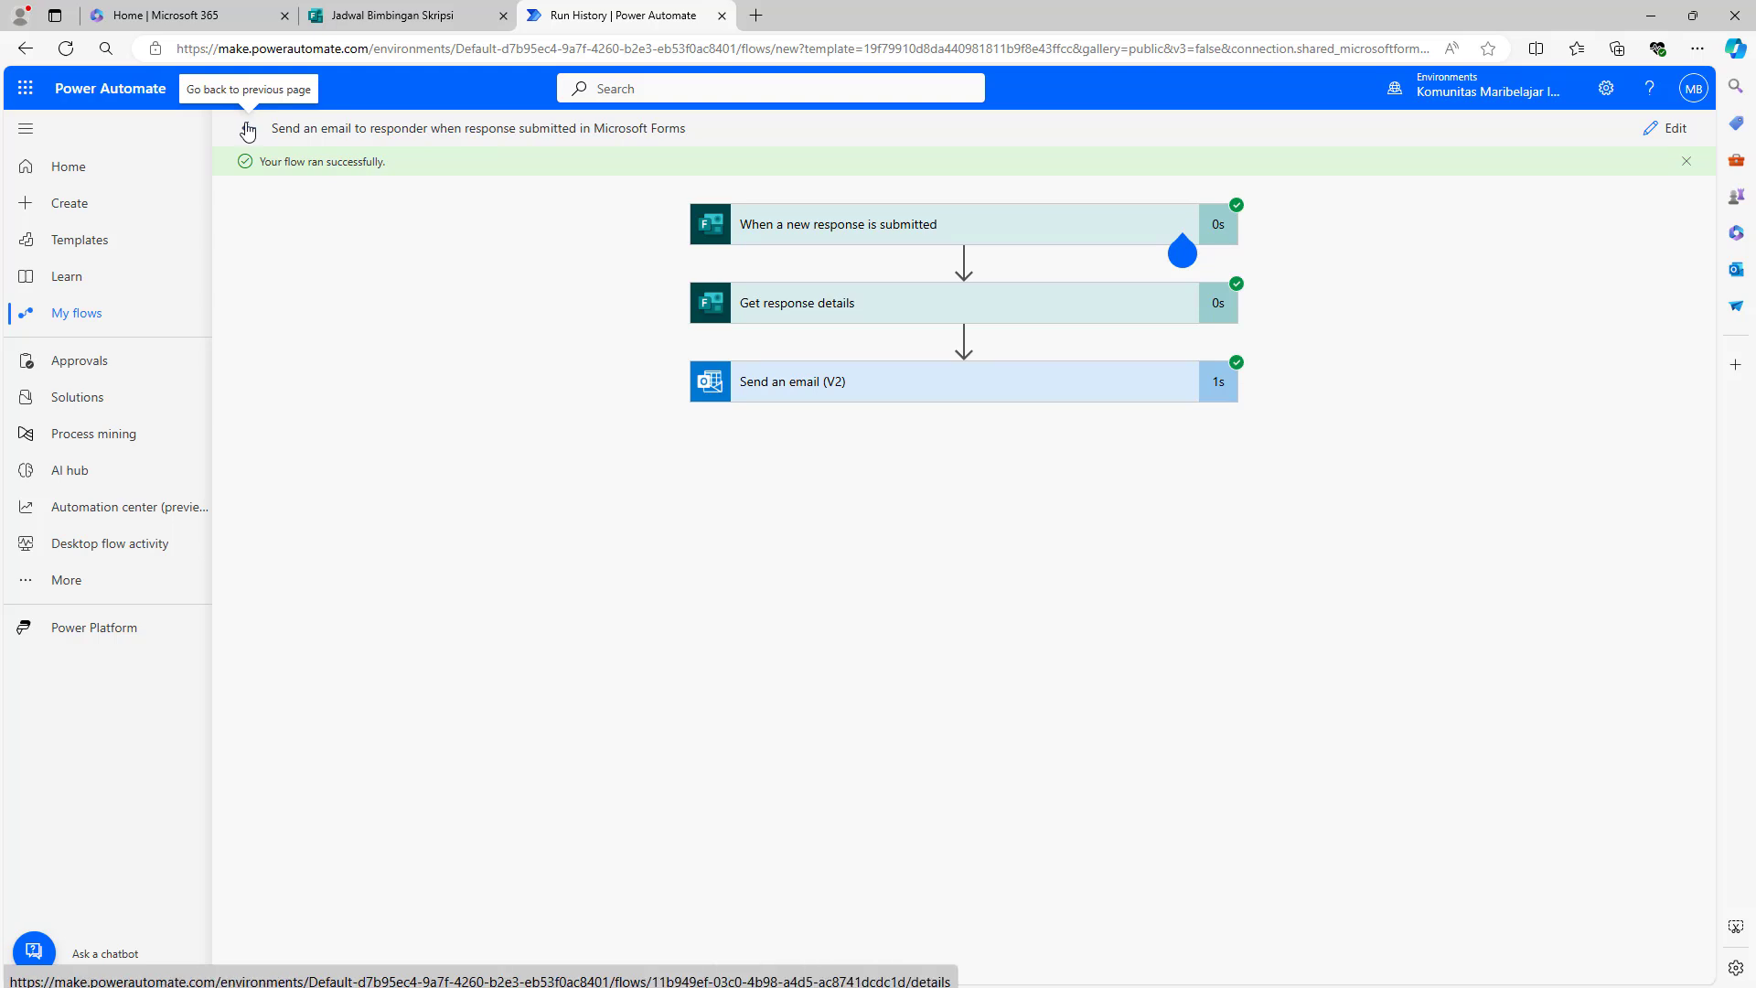
{"action": "left_click", "coordinate": [247, 131]}
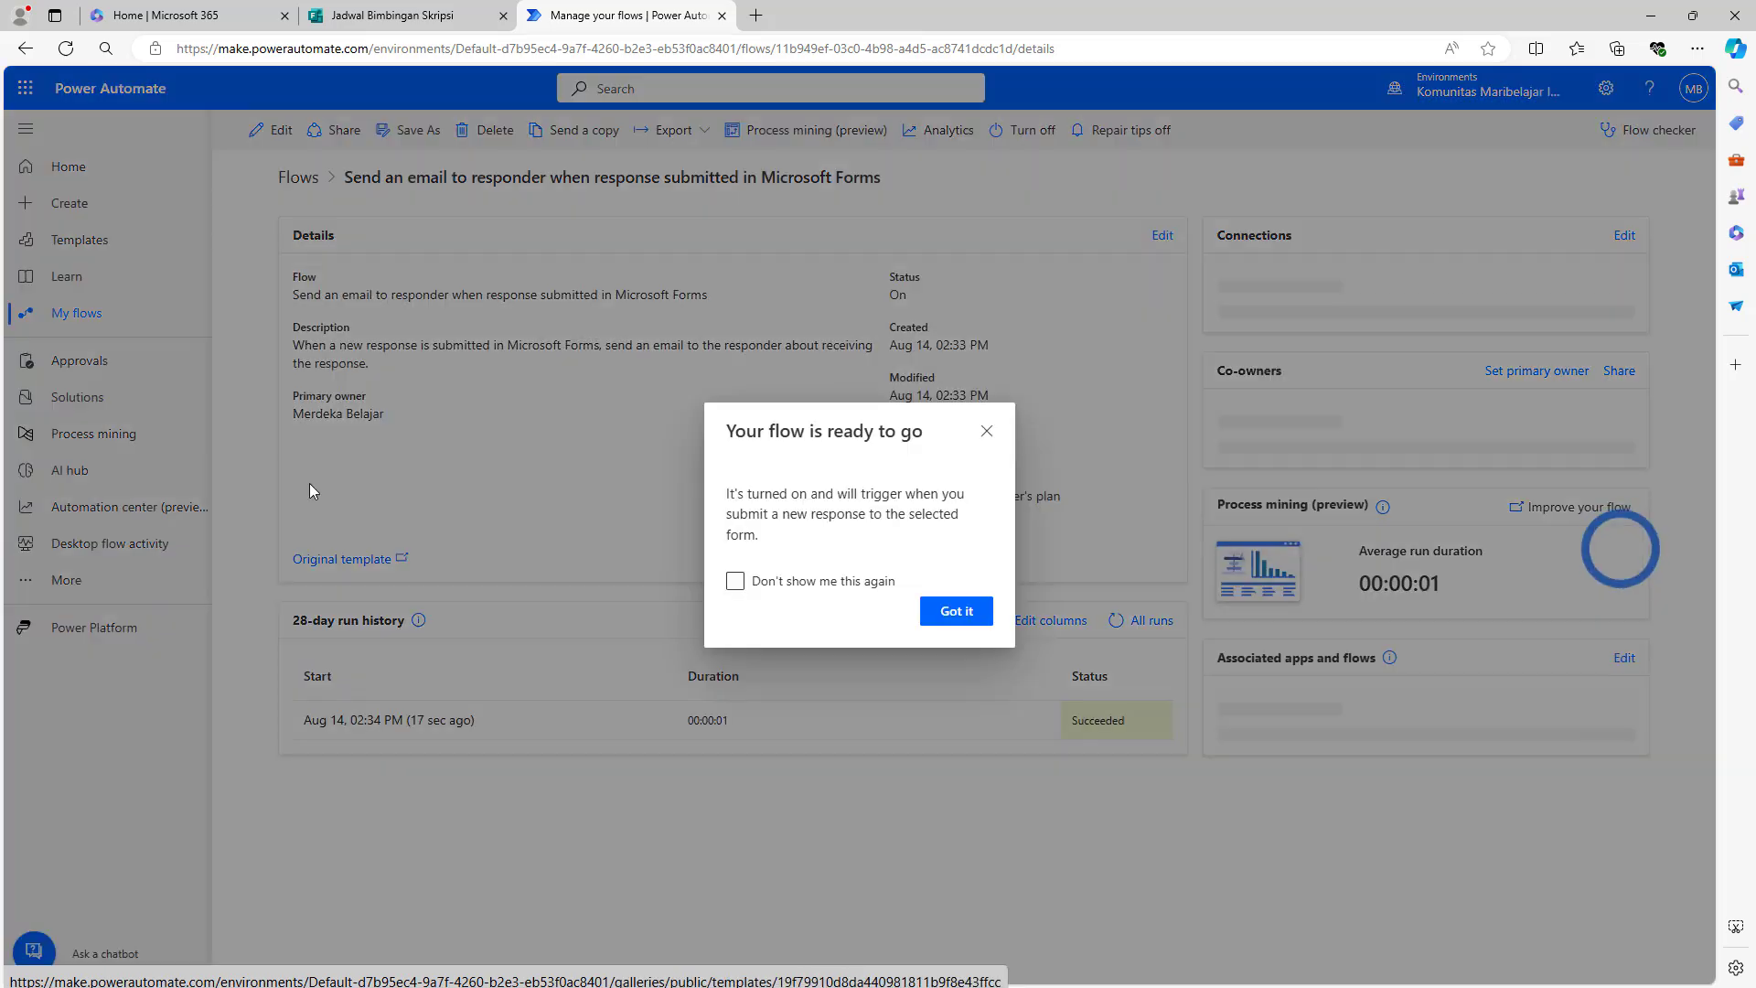
{"action": "left_click", "coordinate": [957, 702]}
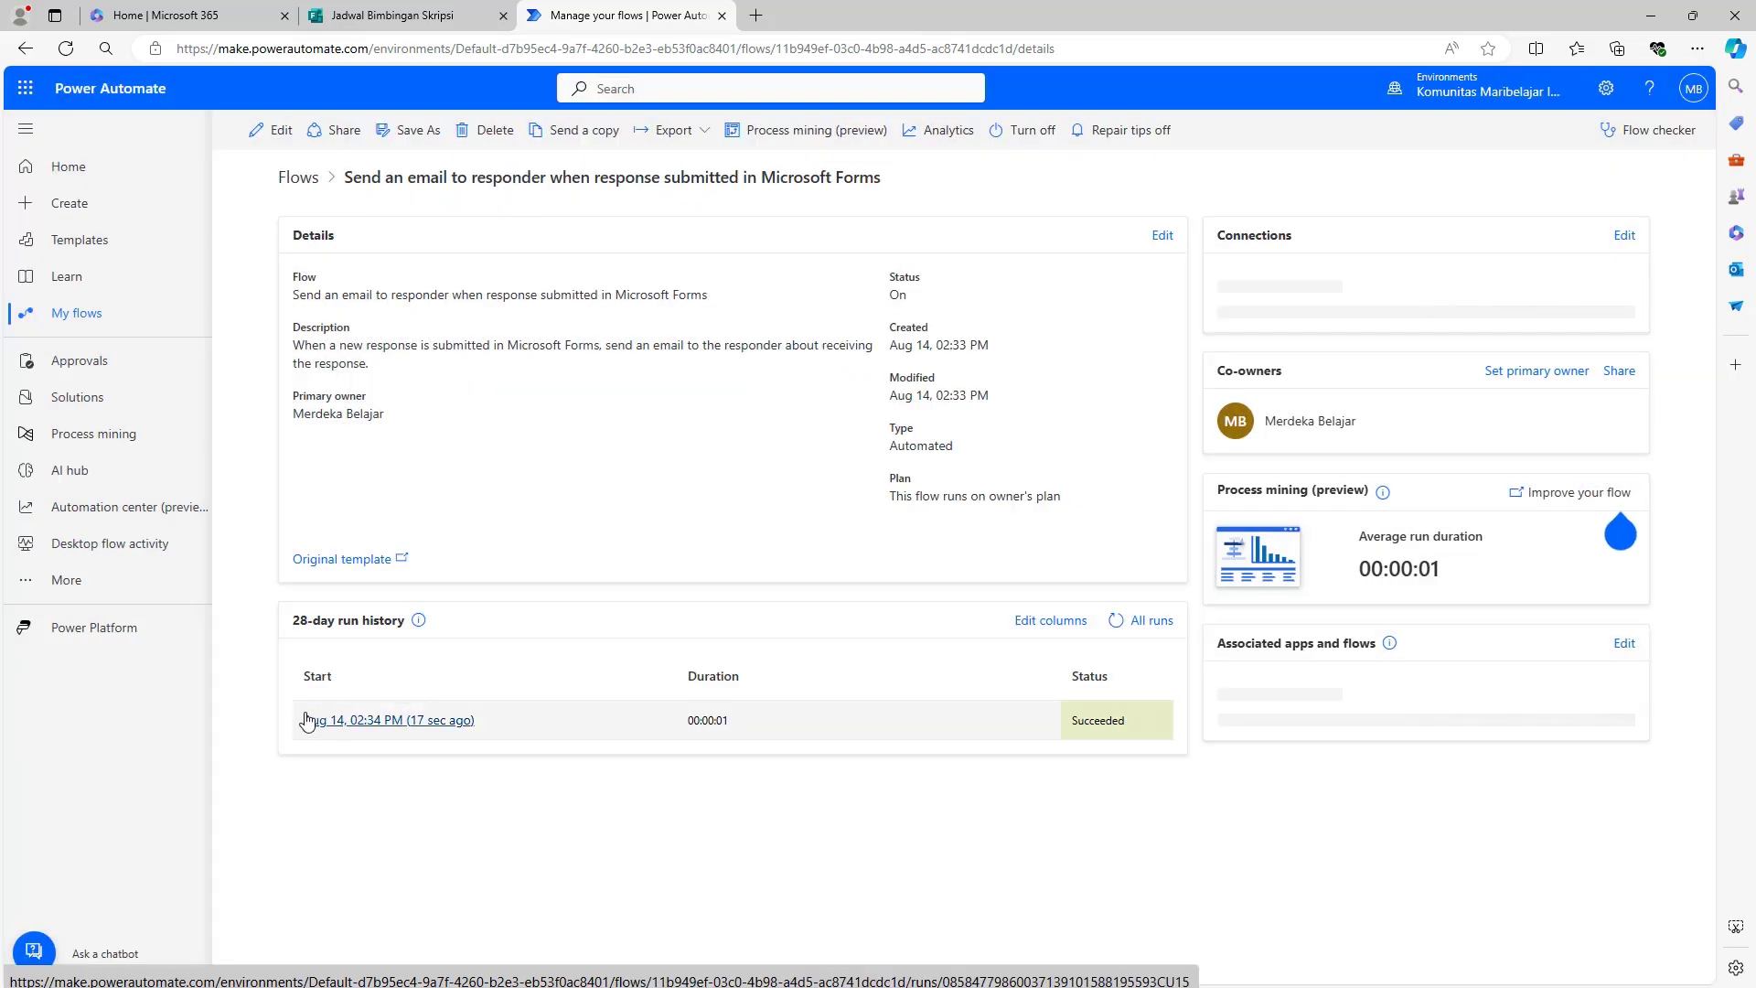
{"action": "left_click_drag", "start_coordinate": [294, 720], "coordinate": [1155, 721]}
{"action": "left_click", "coordinate": [1121, 792]}
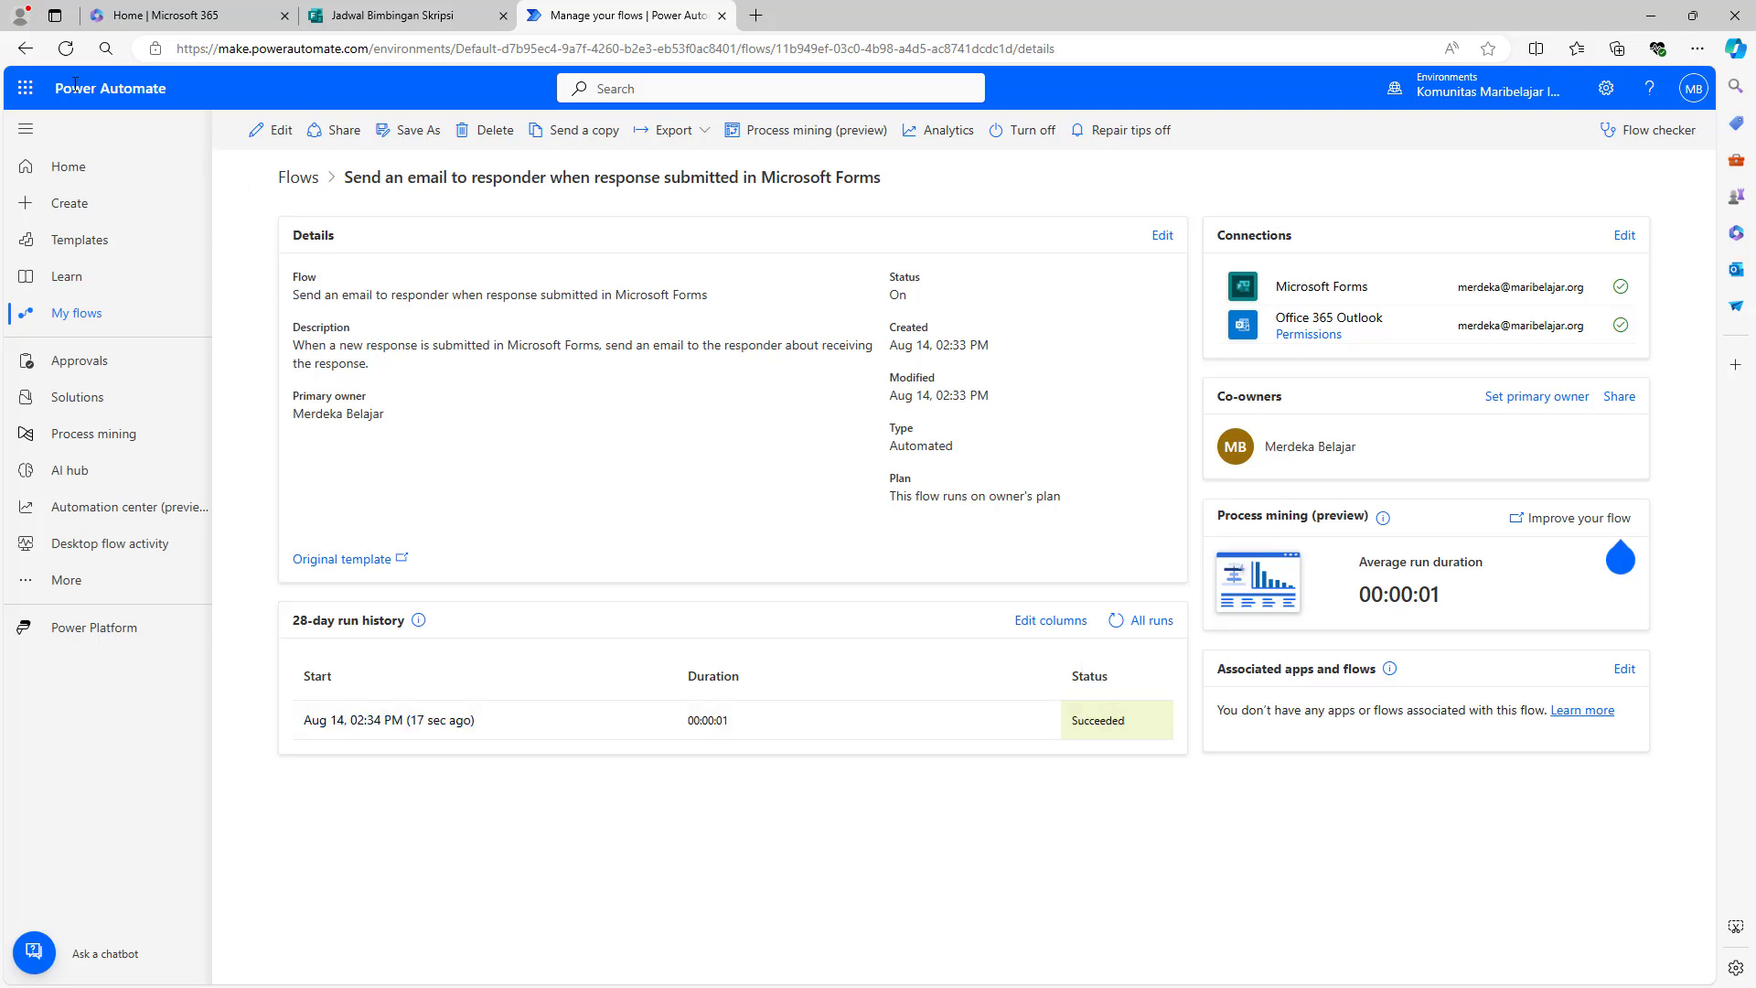
{"action": "left_click", "coordinate": [26, 89]}
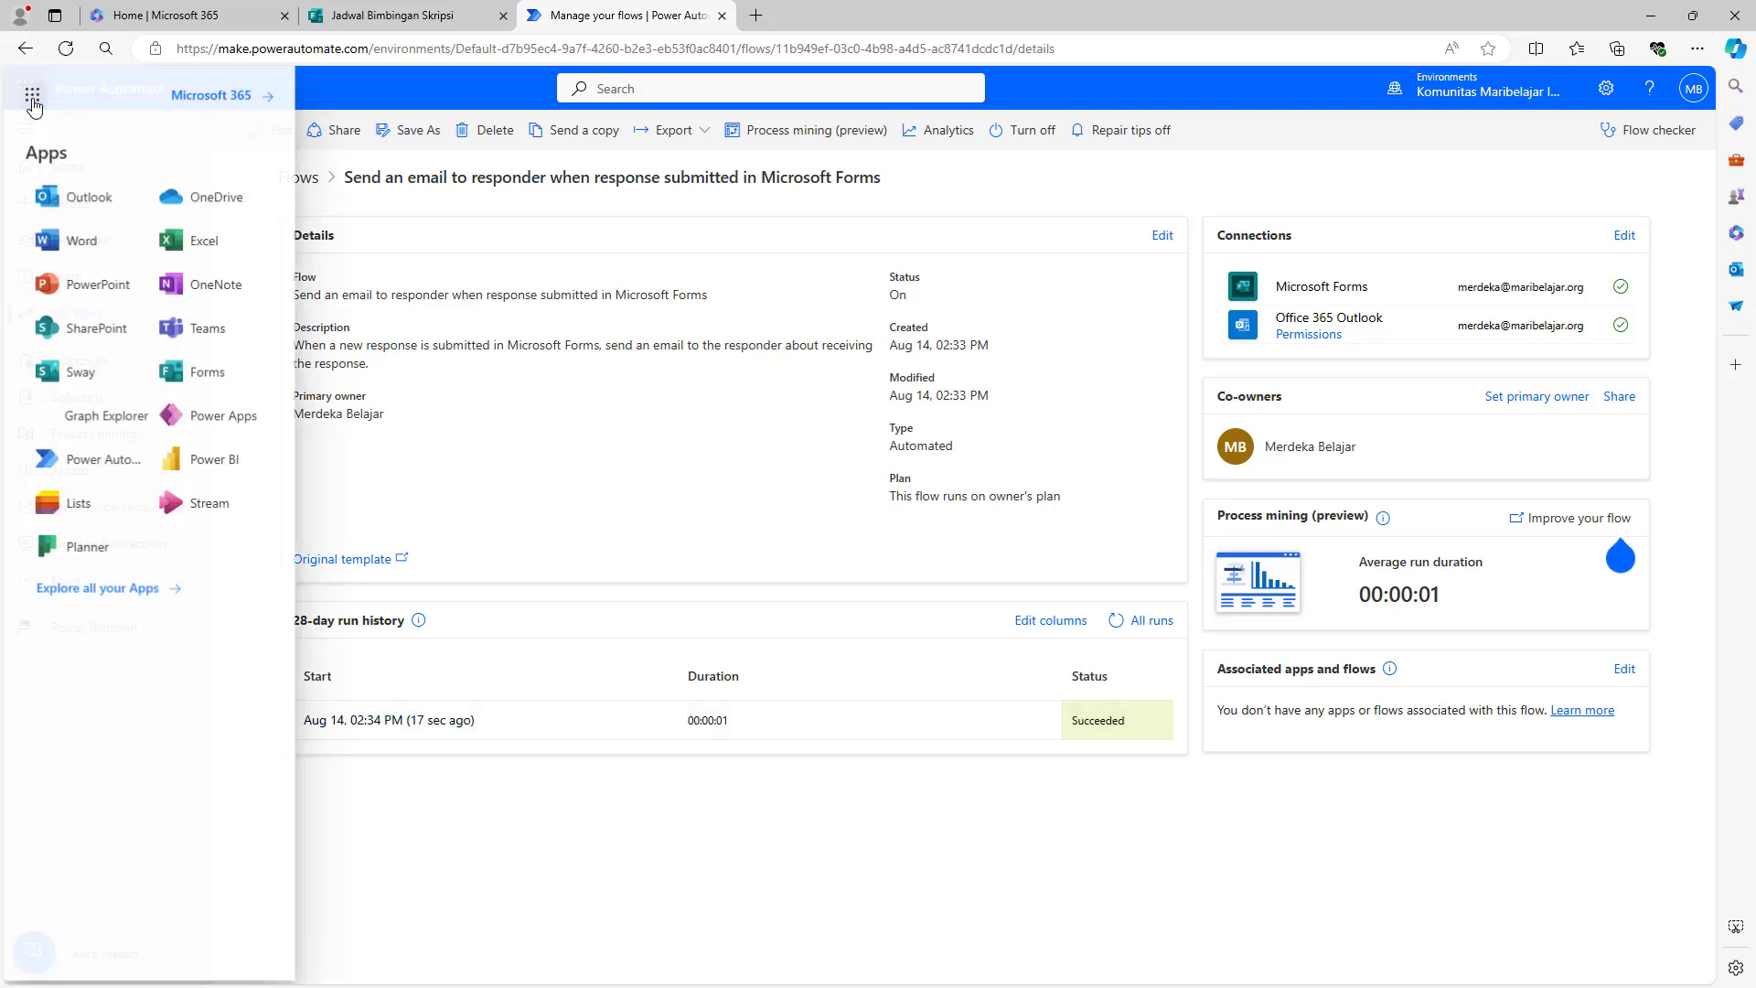
- In Outlook, open the confirmation email and check the name, NIM and 2024-08-20 date
{"action": "left_click", "coordinate": [85, 199]}
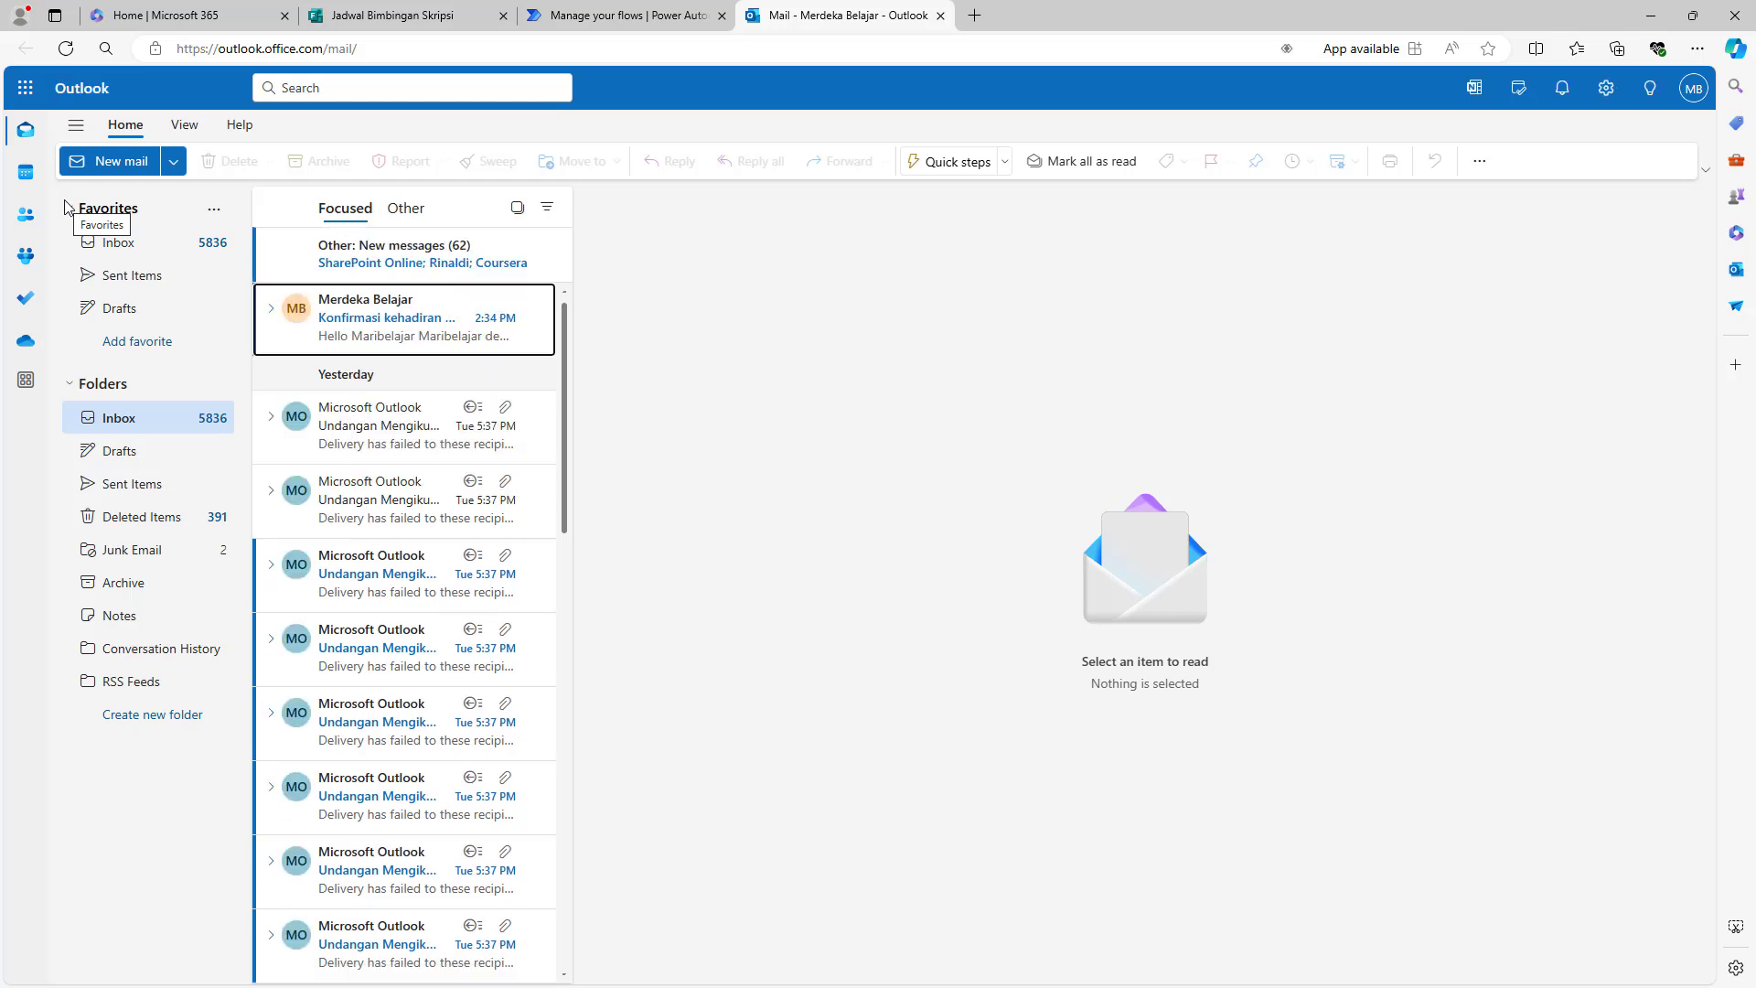
{"action": "left_click", "coordinate": [348, 331]}
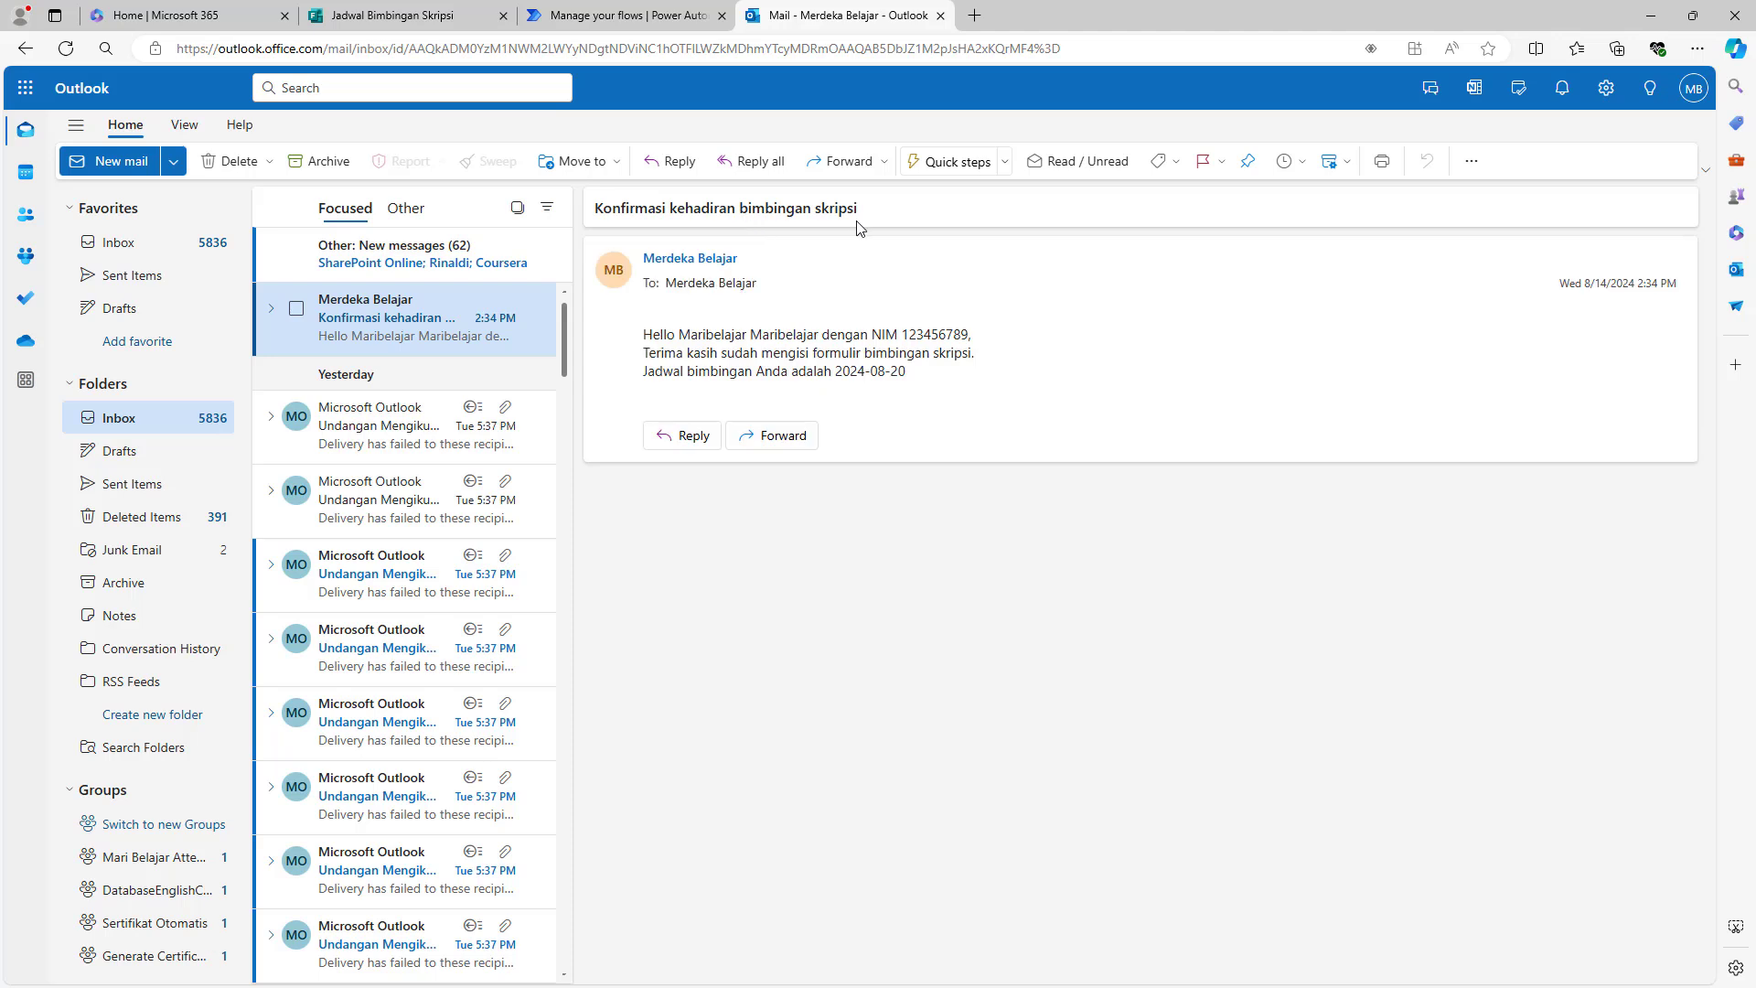
{"action": "left_click_drag", "start_coordinate": [678, 335], "coordinate": [813, 338]}
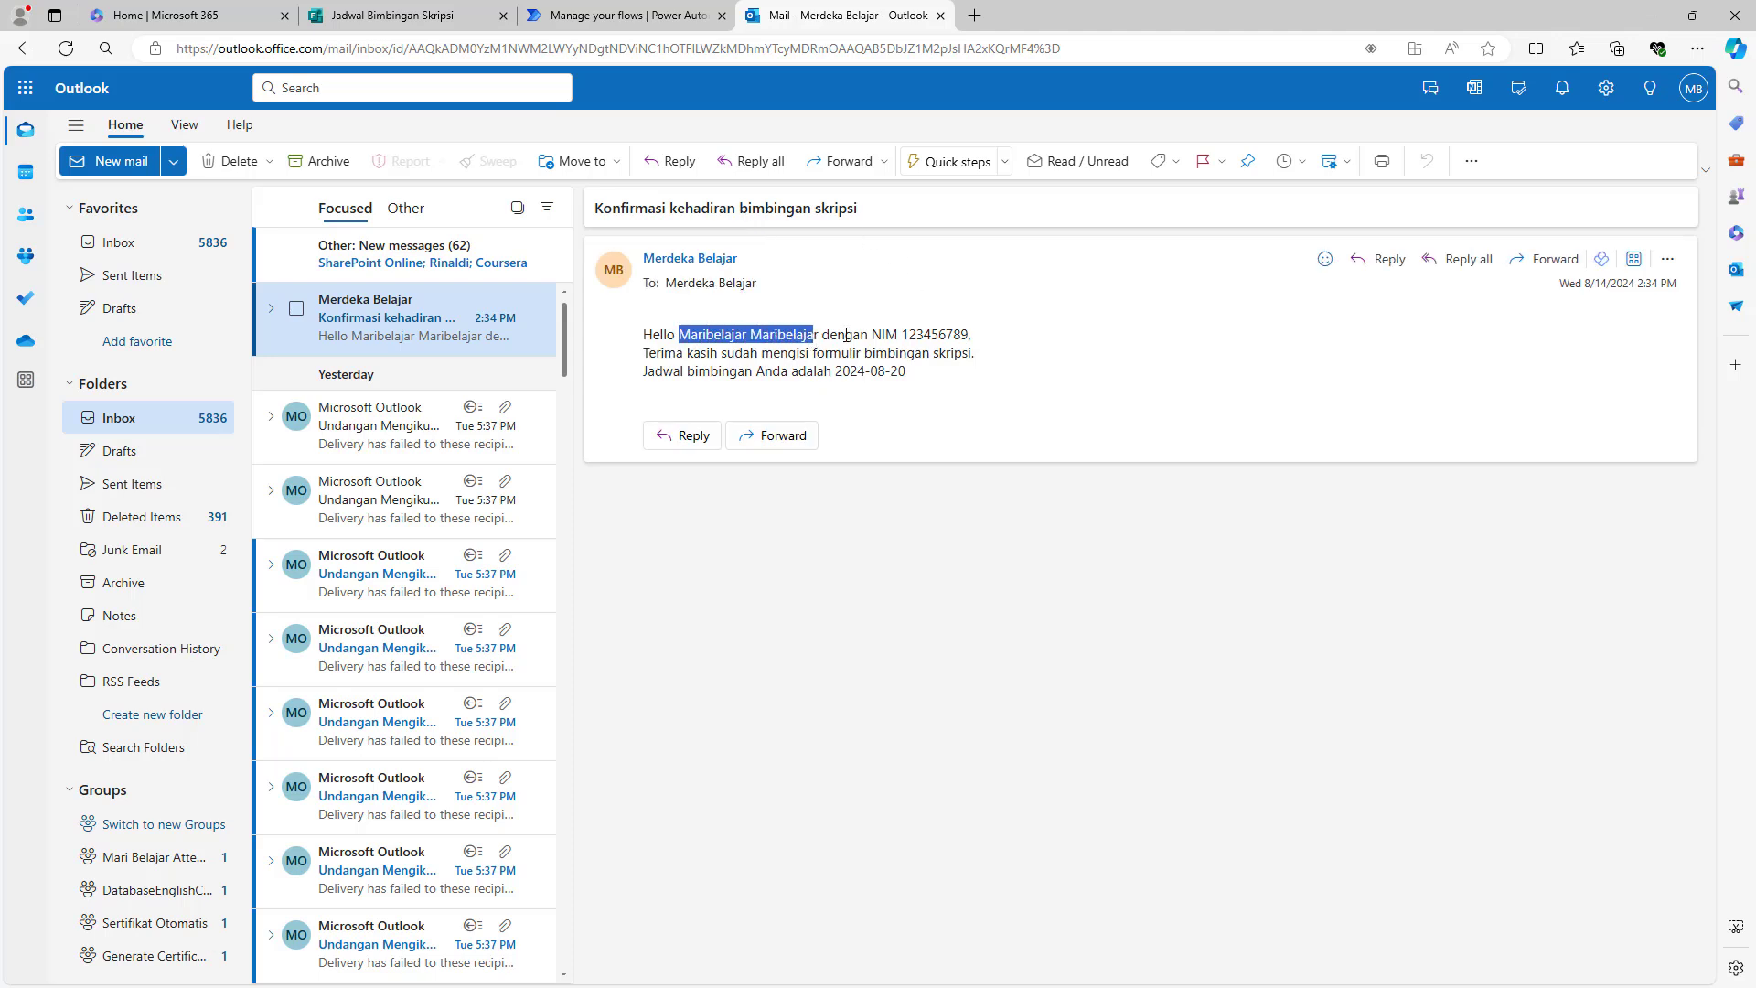
{"action": "left_click", "coordinate": [846, 335]}
{"action": "left_click_drag", "start_coordinate": [902, 335], "coordinate": [975, 353]}
{"action": "left_click", "coordinate": [971, 336]}
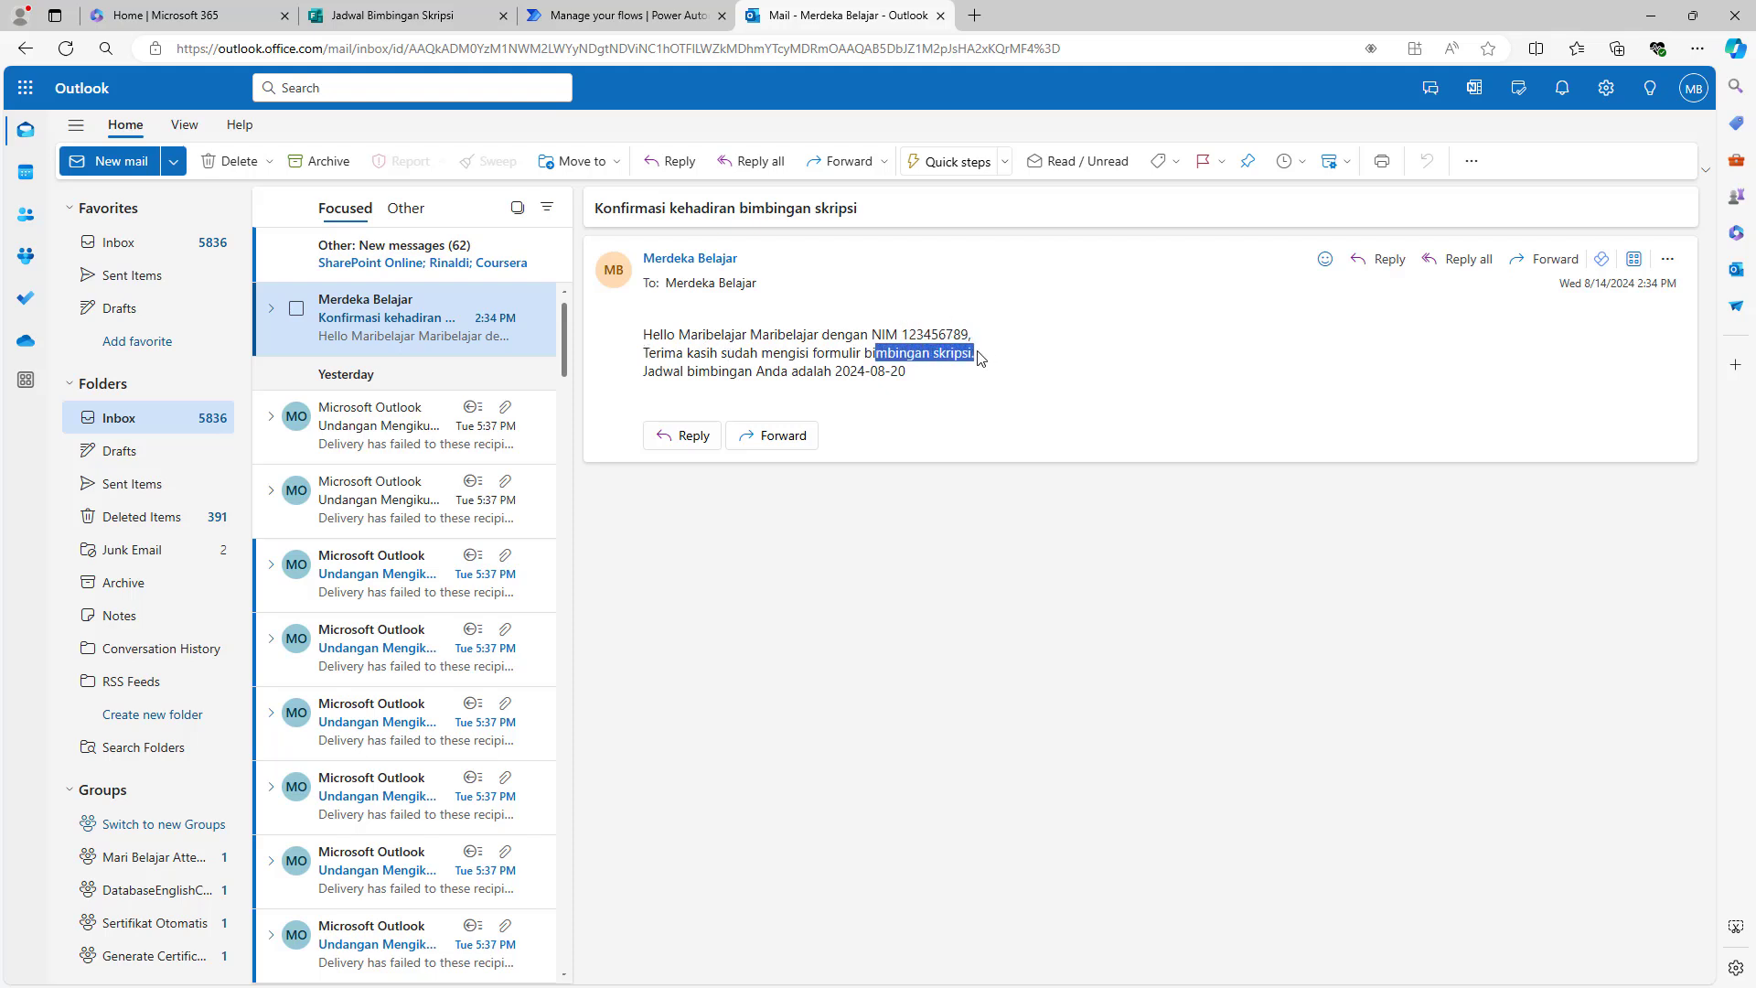
{"action": "left_click_drag", "start_coordinate": [697, 370], "coordinate": [912, 375]}
{"action": "left_click", "coordinate": [1011, 404]}
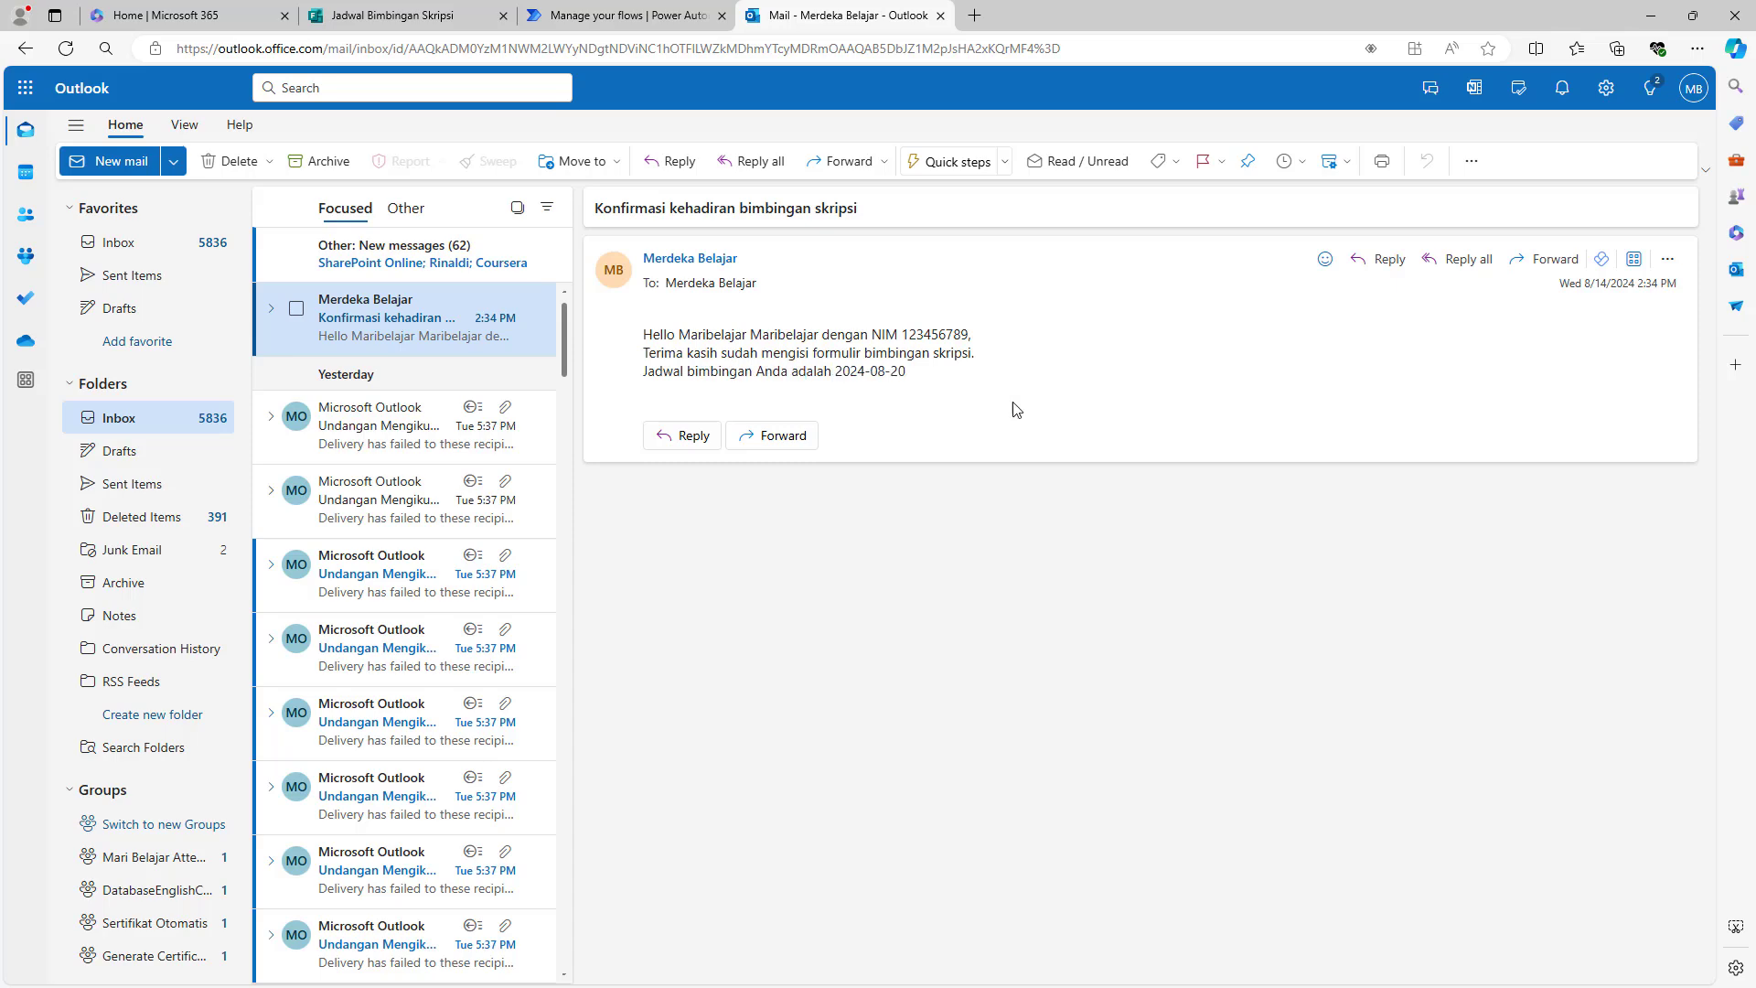
{"action": "left_click", "coordinate": [651, 20]}
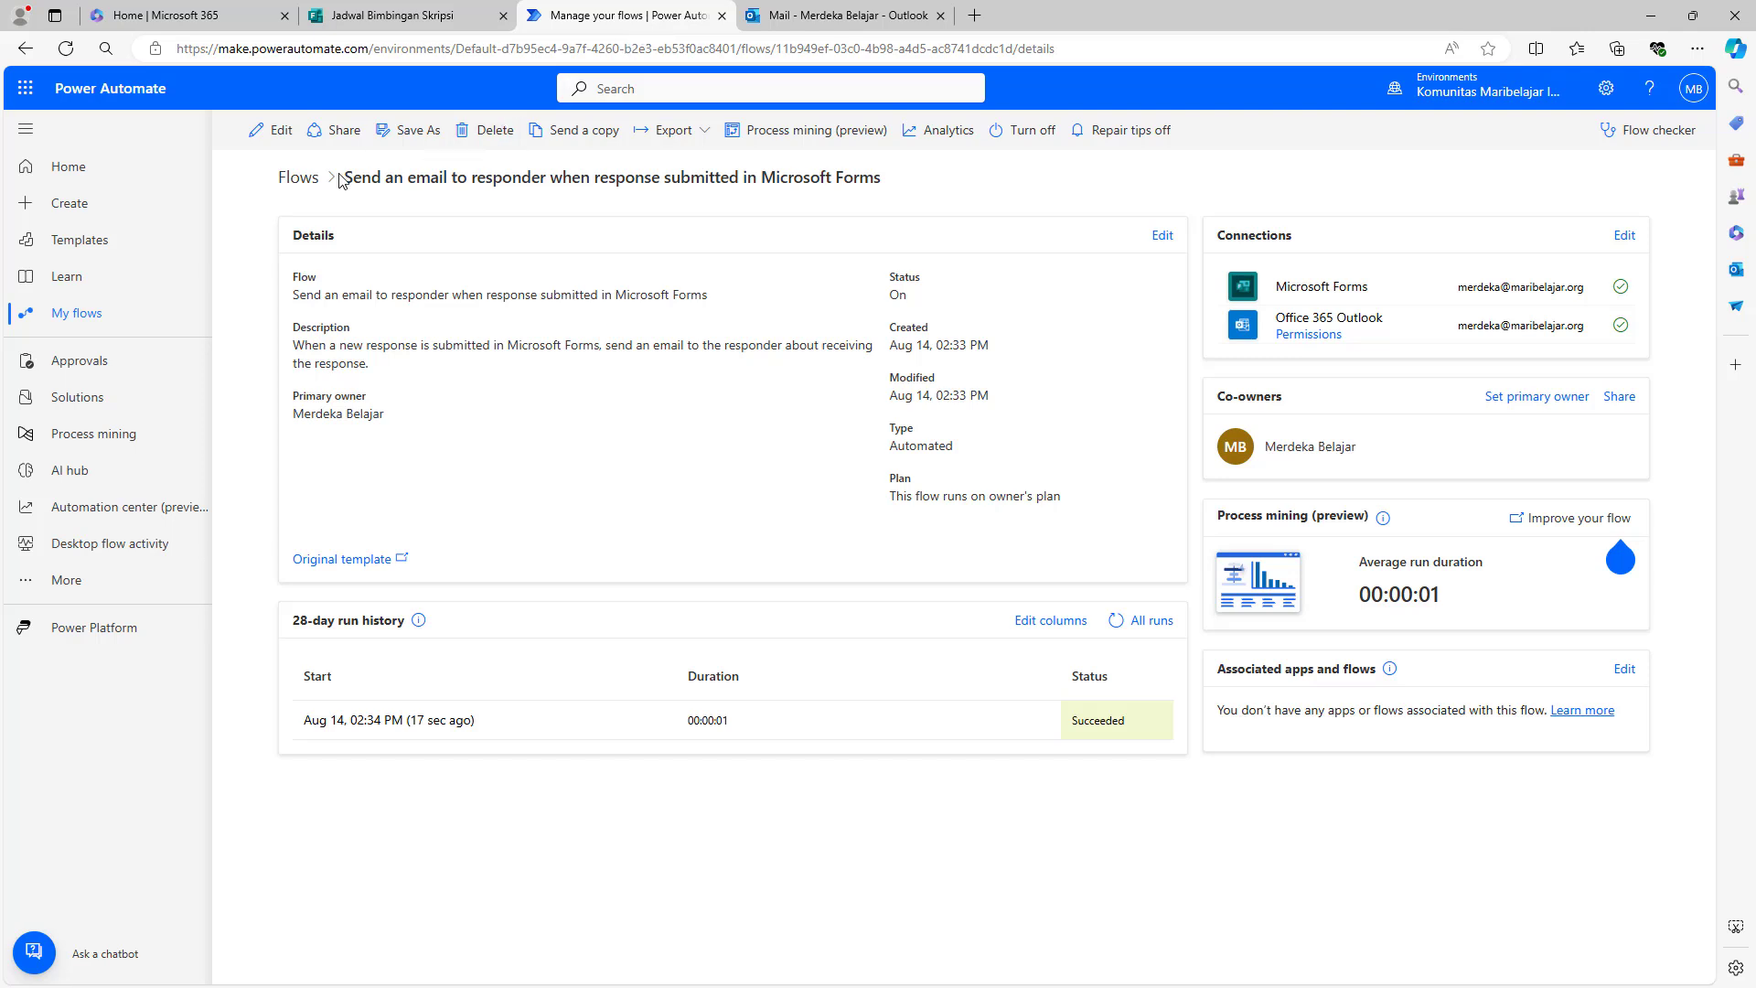